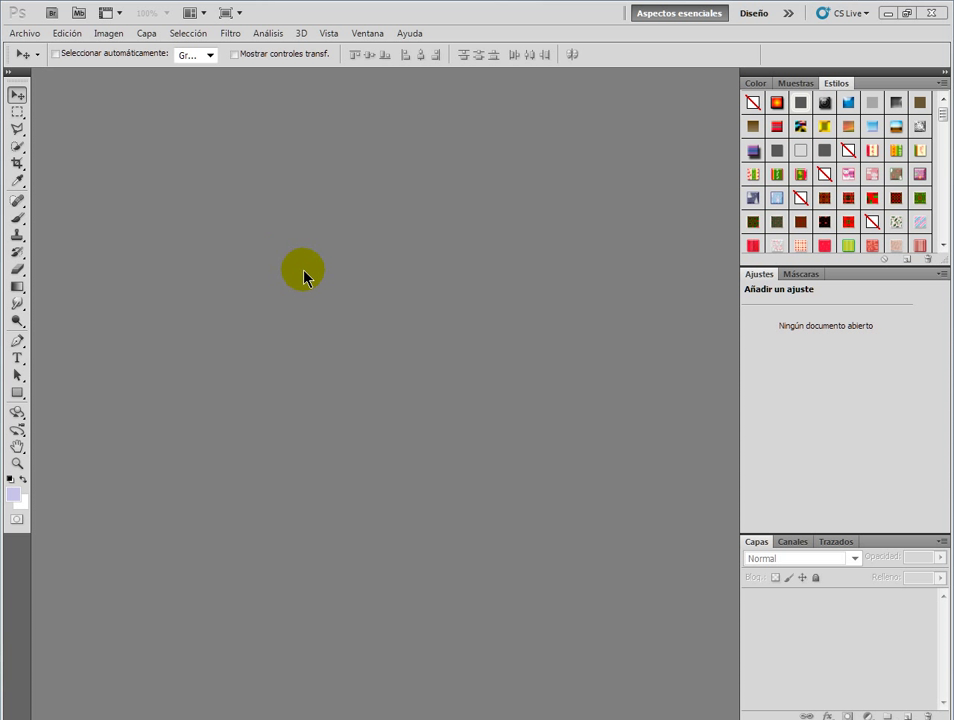
Open the Archivo (File) menu while no document is open
{"action": "left_click", "coordinate": [25, 33]}
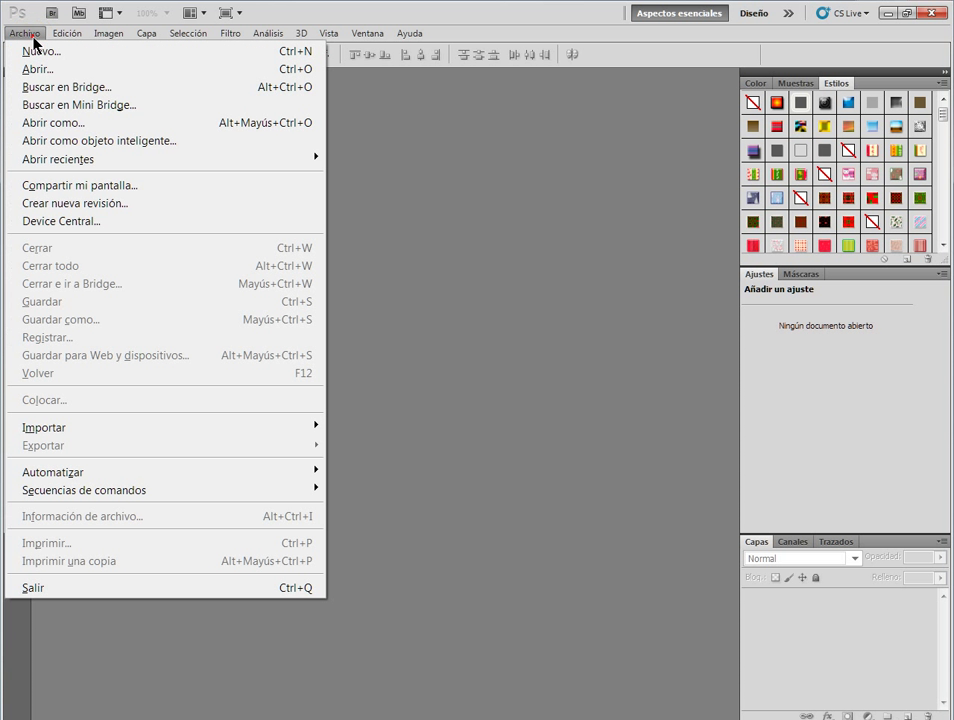
Open the 002.psd book template from the libro folder, accepting the missing-profile warning
{"action": "left_click", "coordinate": [42, 69]}
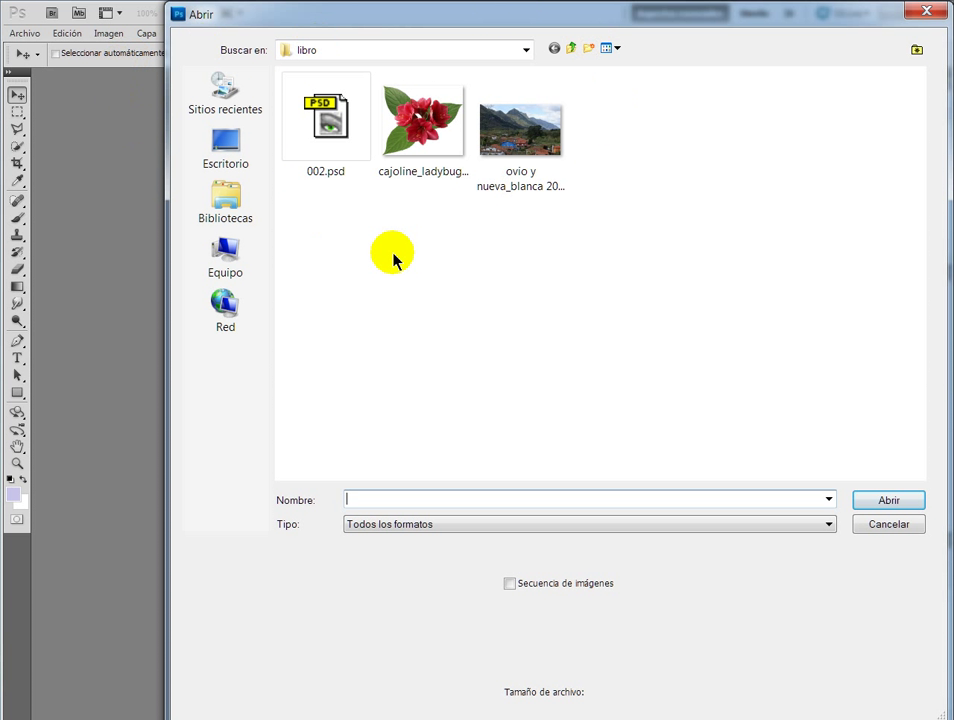
{"action": "left_click", "coordinate": [330, 140]}
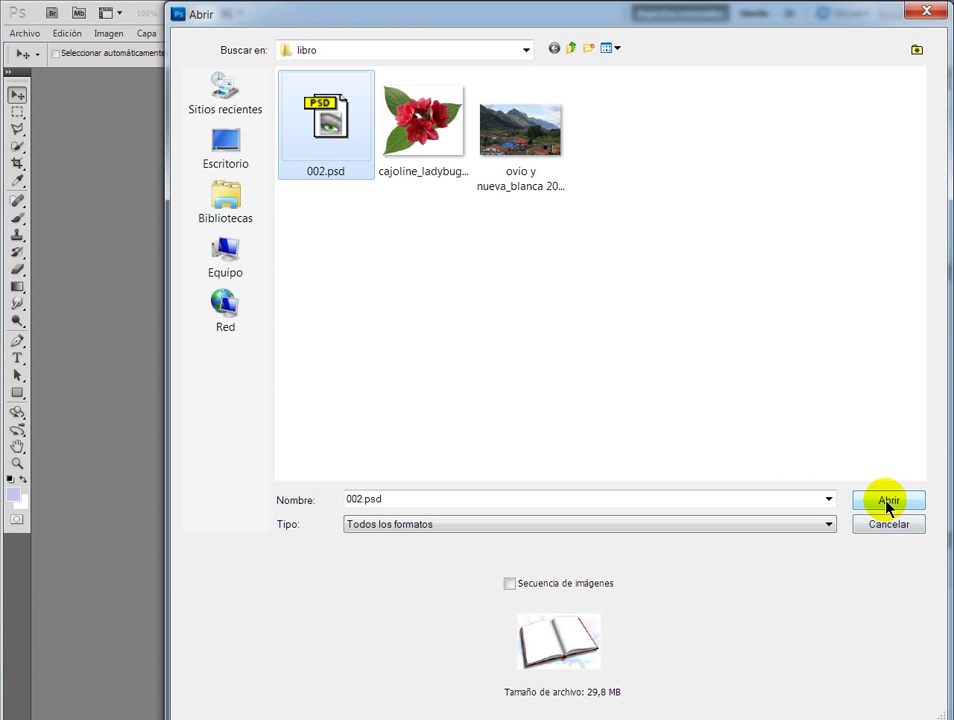
{"action": "left_click", "coordinate": [889, 500]}
{"action": "left_click", "coordinate": [541, 343]}
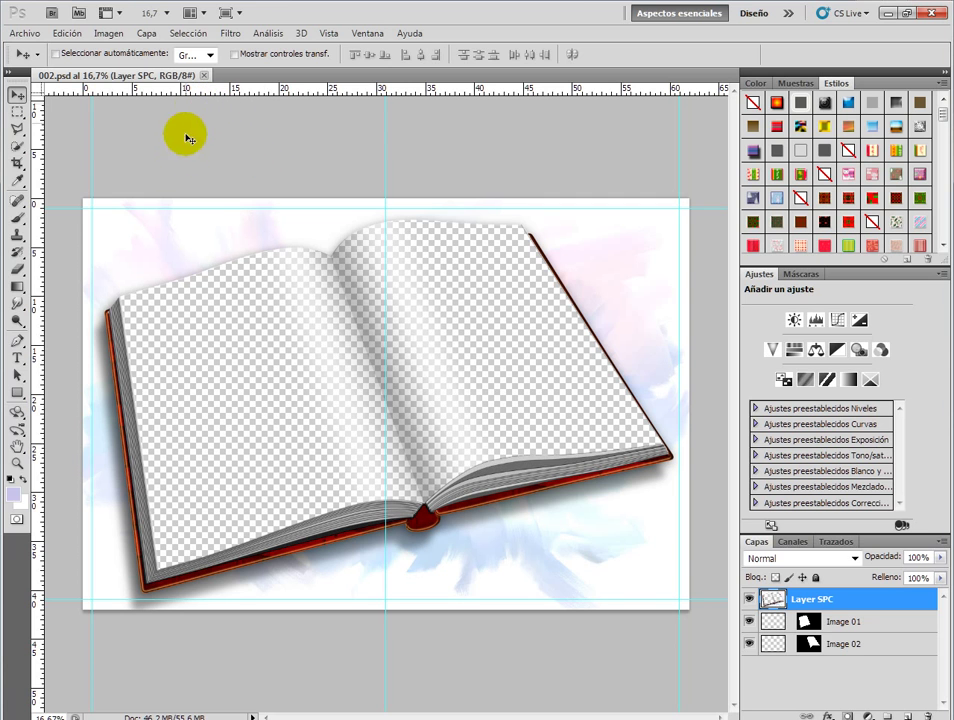
{"action": "left_click", "coordinate": [30, 34]}
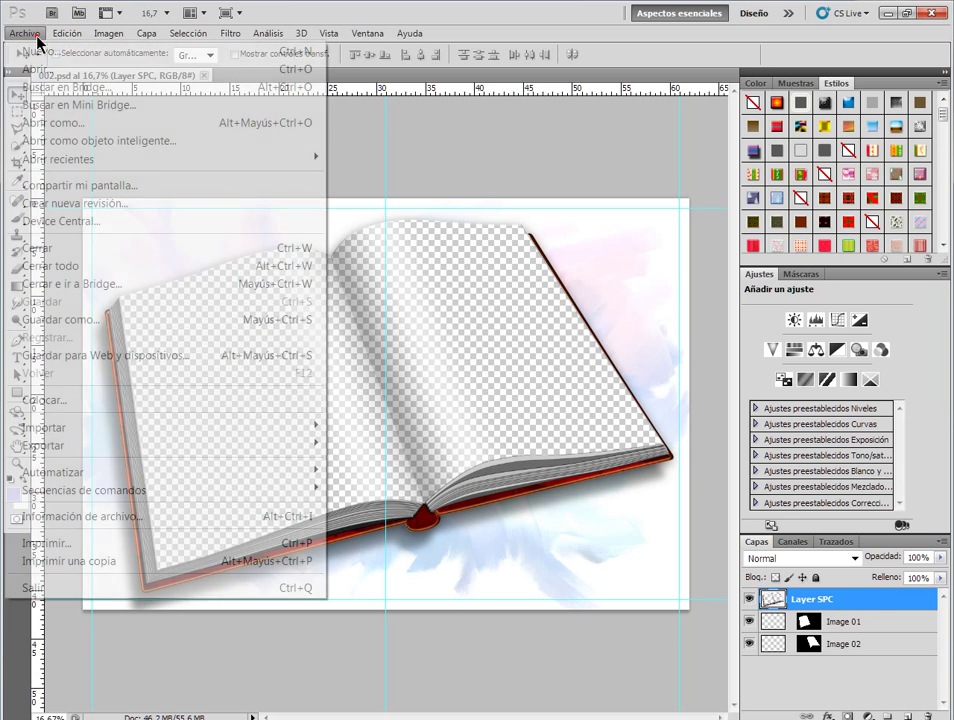
Open ovio y nueva_blanca 2012 (94).jpg, accepting the Falta el perfil warning
{"action": "left_click", "coordinate": [37, 70]}
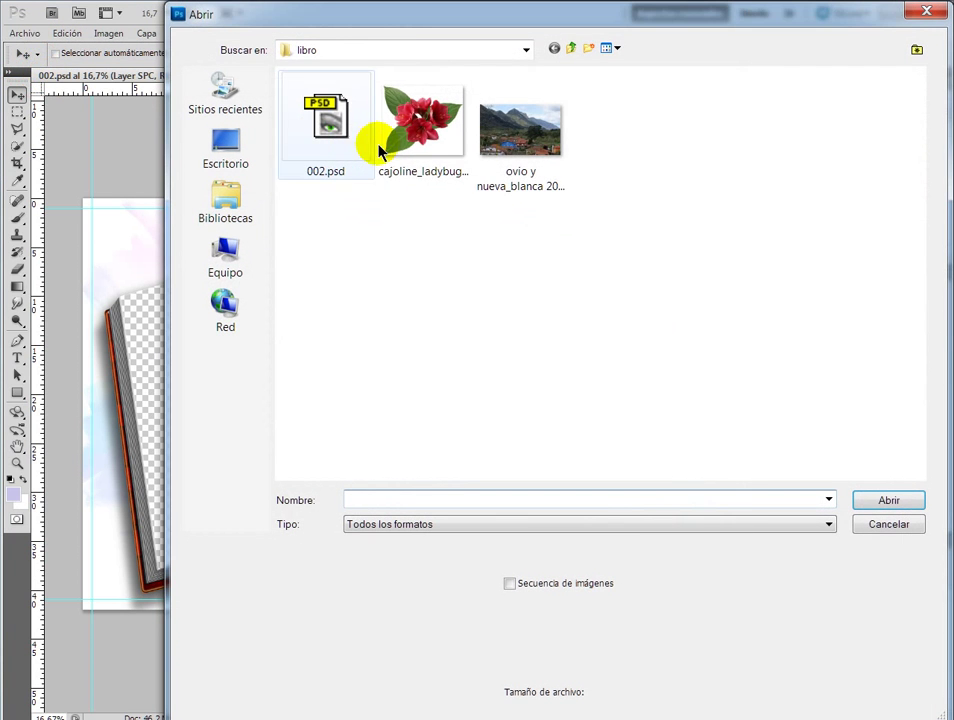
{"action": "left_click", "coordinate": [522, 140]}
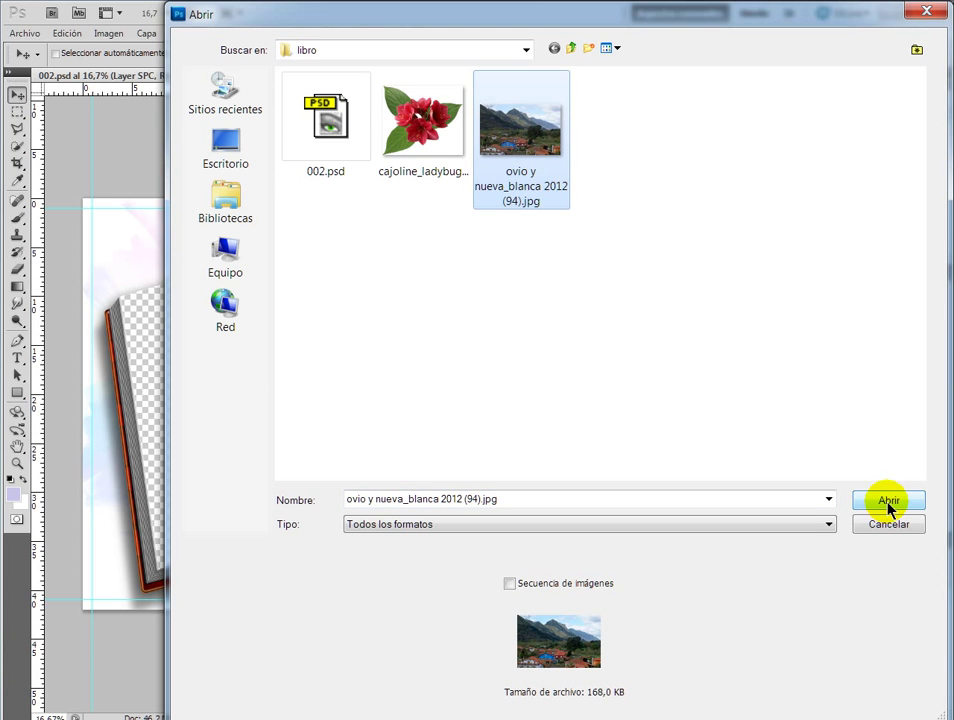
{"action": "left_click", "coordinate": [887, 500]}
{"action": "left_click", "coordinate": [560, 350]}
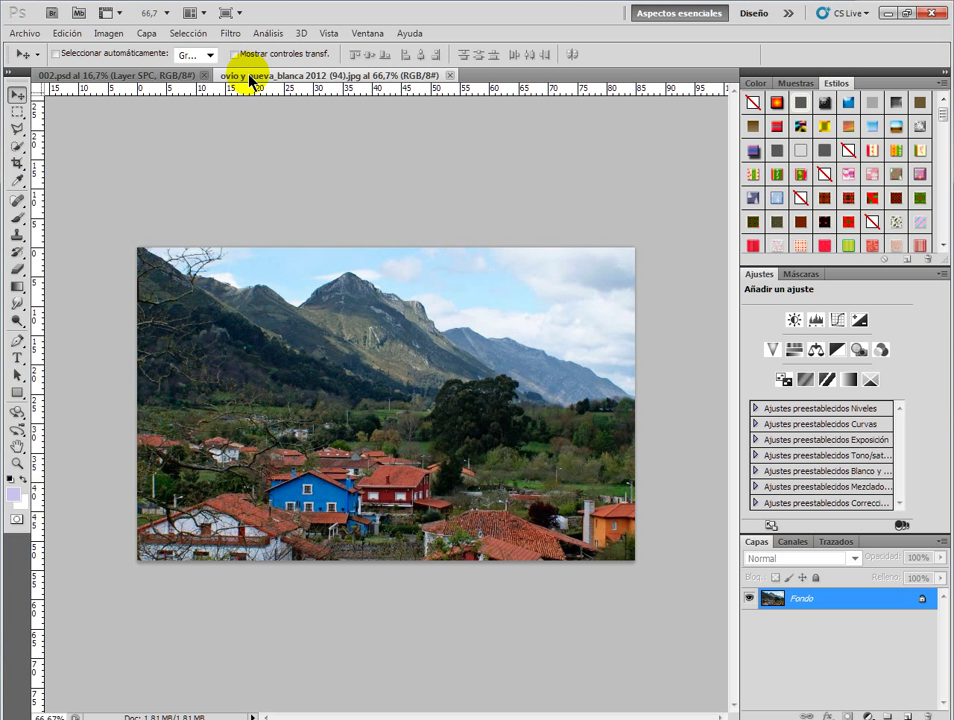
Drag the village photo into 002.psd as Capa 1, close the photo, and nudge it up
{"action": "left_click_drag", "start_coordinate": [250, 78], "coordinate": [347, 100]}
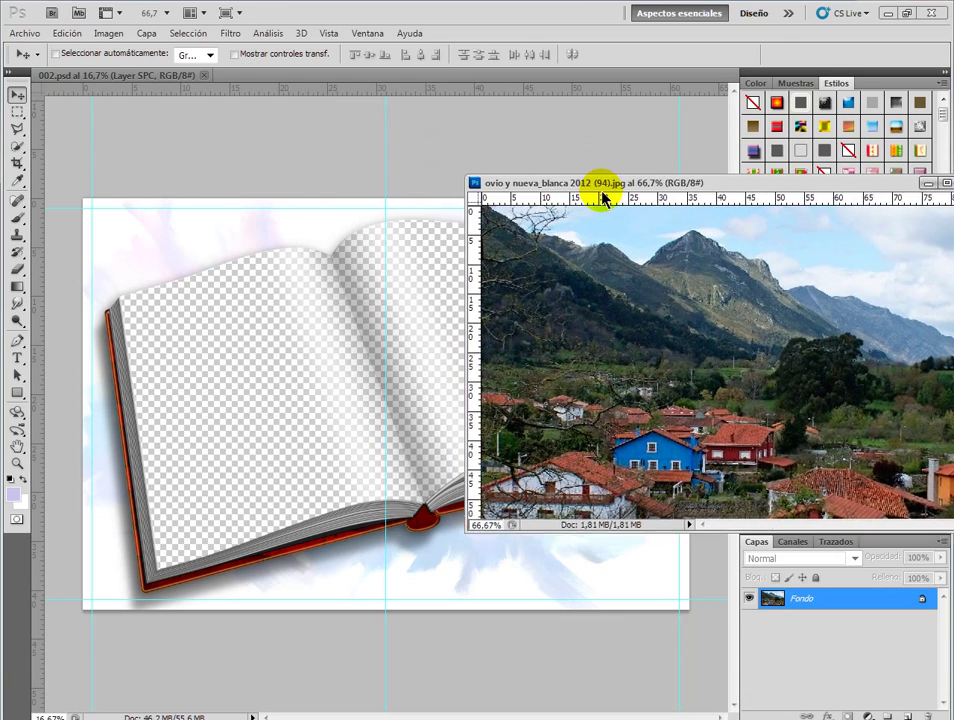
{"action": "left_click_drag", "start_coordinate": [444, 93], "coordinate": [625, 279]}
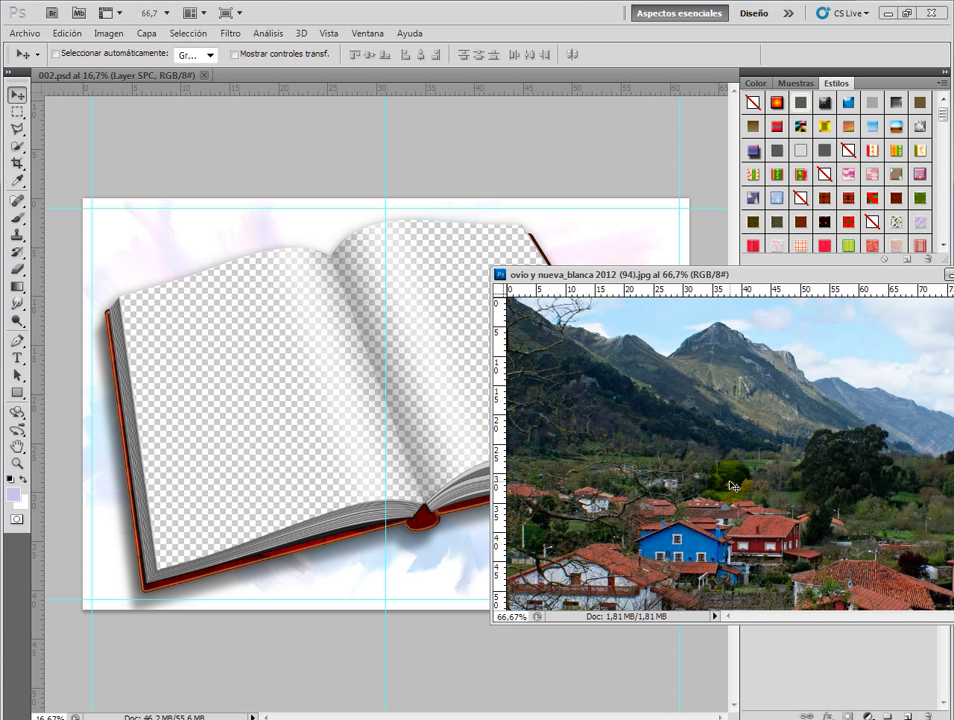
{"action": "left_click_drag", "start_coordinate": [541, 412], "coordinate": [375, 378]}
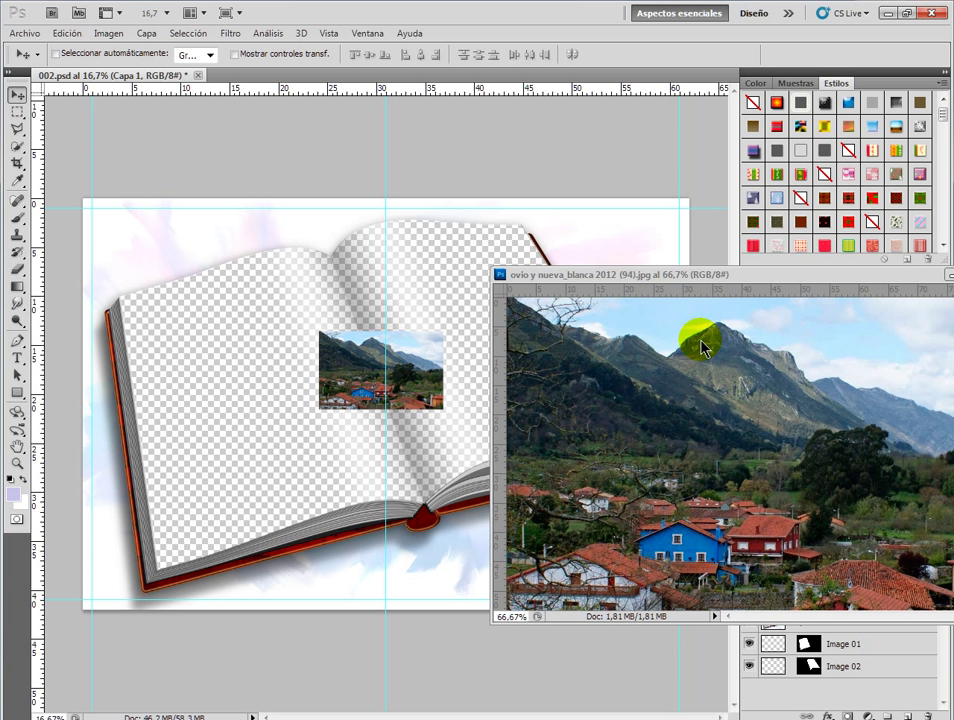
{"action": "left_click_drag", "start_coordinate": [829, 283], "coordinate": [647, 305]}
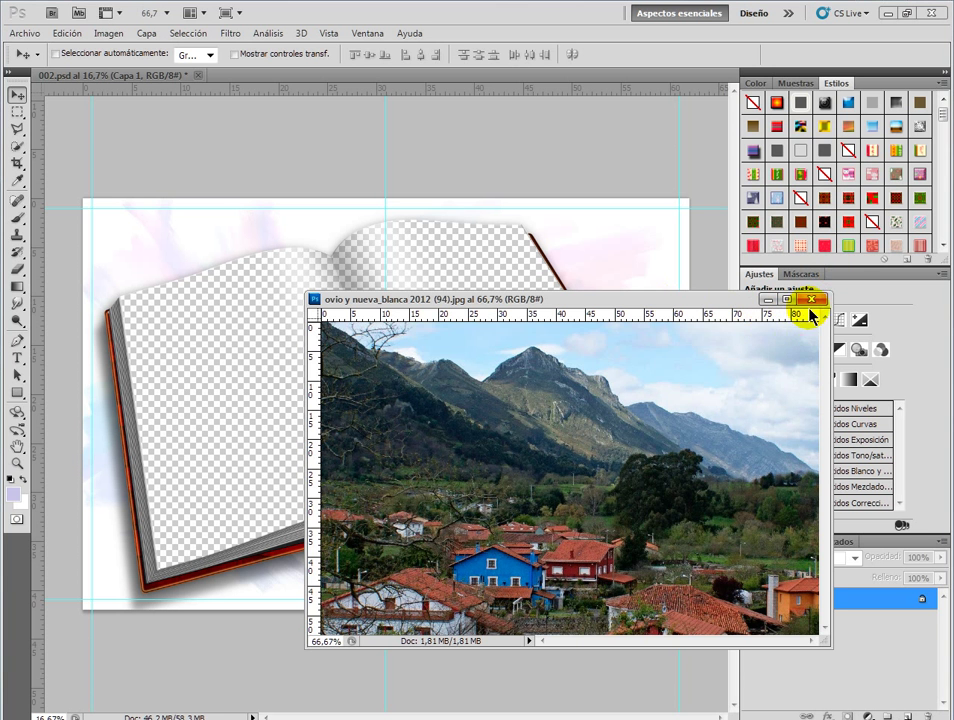
{"action": "left_click", "coordinate": [812, 299]}
{"action": "left_click_drag", "start_coordinate": [418, 366], "coordinate": [425, 344]}
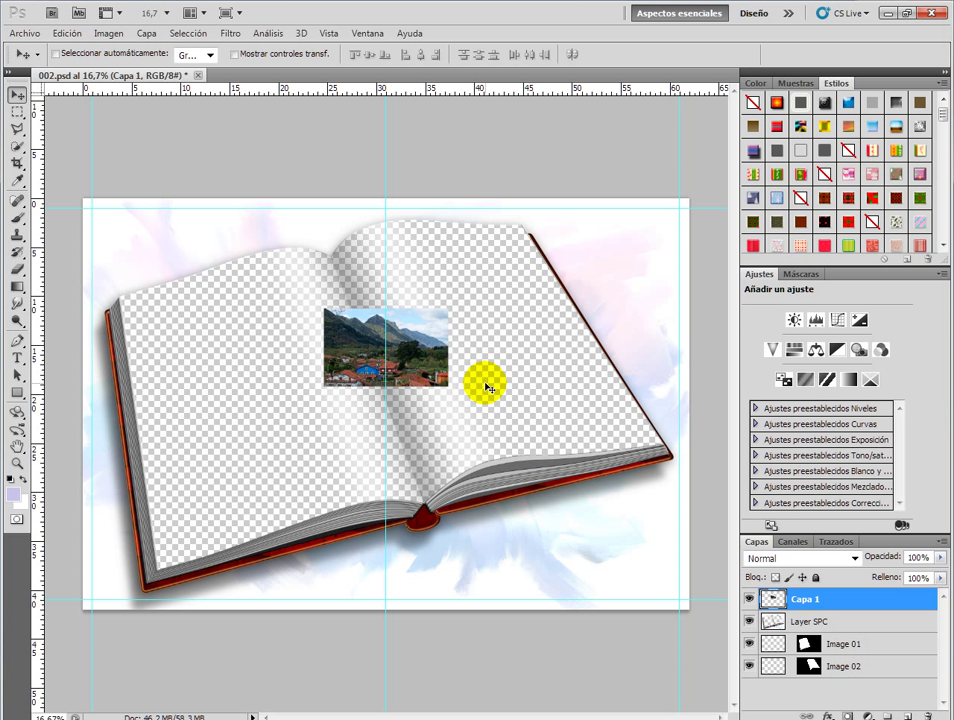
{"action": "key", "text": "ctrl+t"}
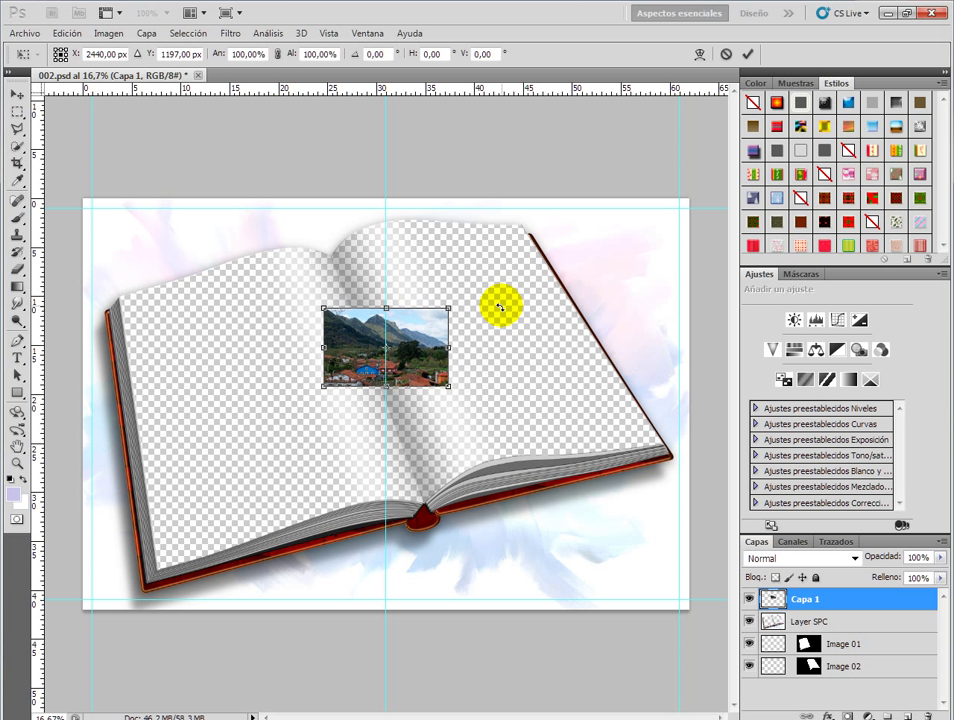
Rotate the village photo about -12° and scale it to roughly 308% across both pages
{"action": "left_click_drag", "start_coordinate": [500, 307], "coordinate": [487, 287]}
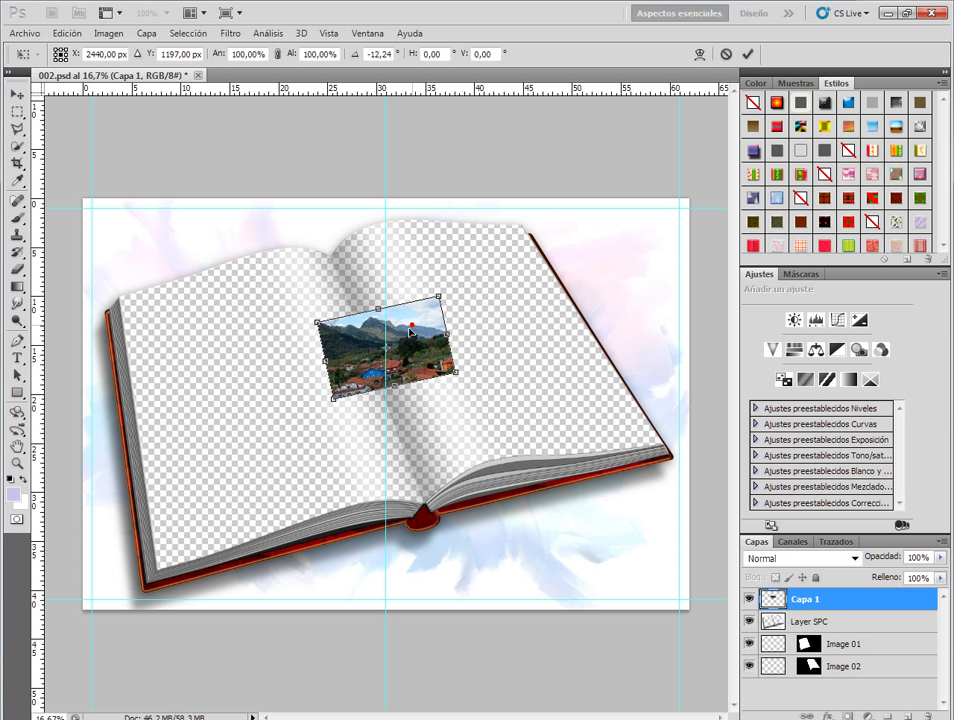
{"action": "left_click_drag", "start_coordinate": [412, 329], "coordinate": [394, 343]}
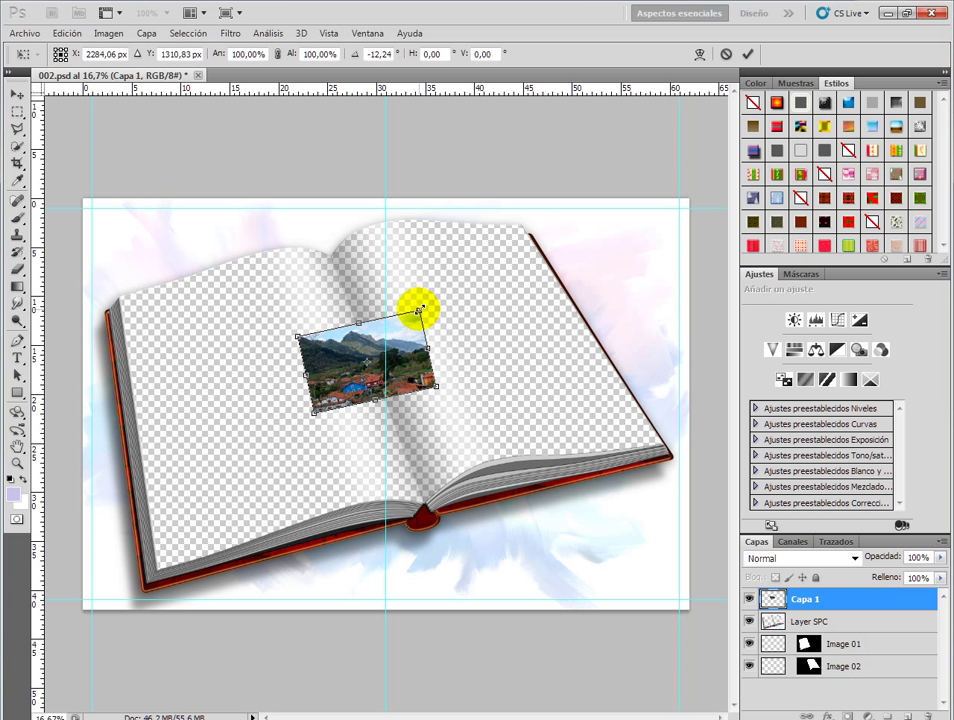
{"action": "left_click_drag", "start_coordinate": [420, 311], "coordinate": [512, 249]}
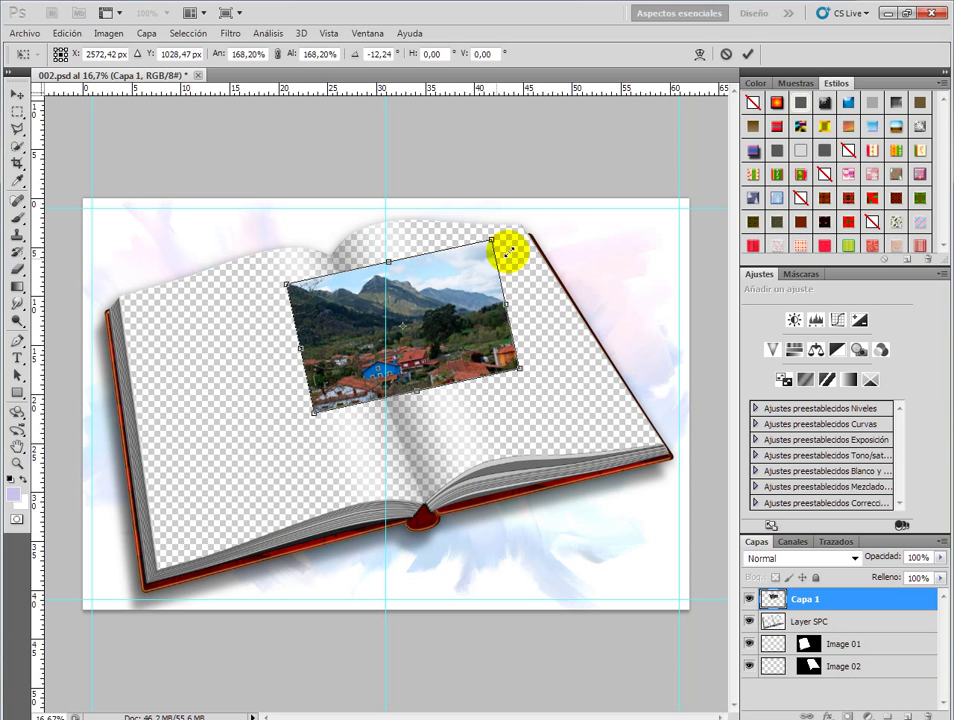
{"action": "left_click_drag", "start_coordinate": [312, 415], "coordinate": [160, 518]}
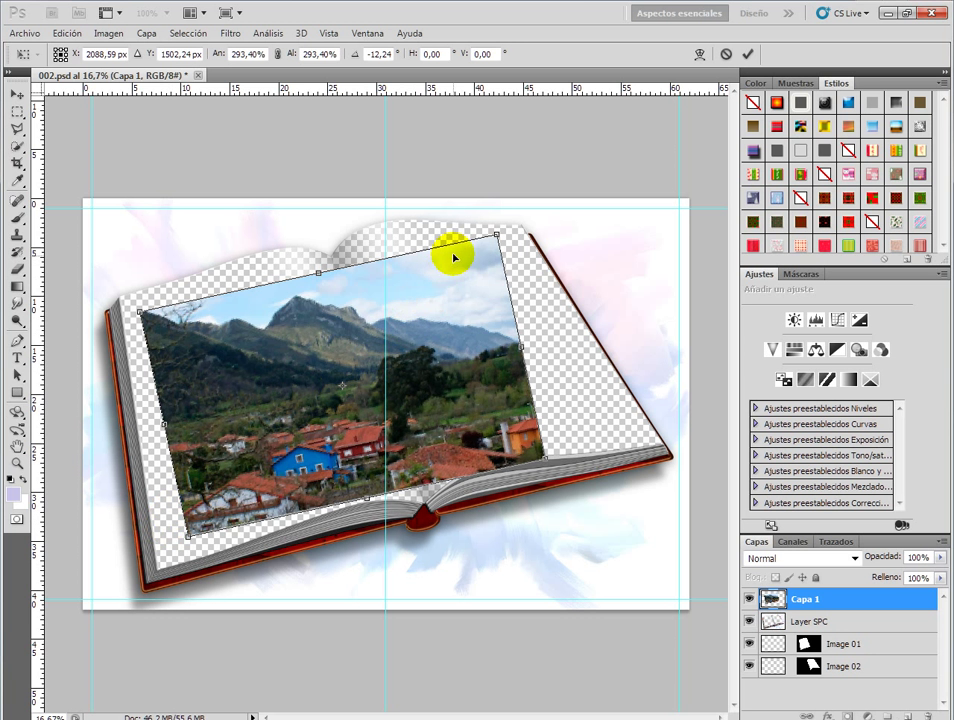
{"action": "left_click_drag", "start_coordinate": [494, 238], "coordinate": [504, 228]}
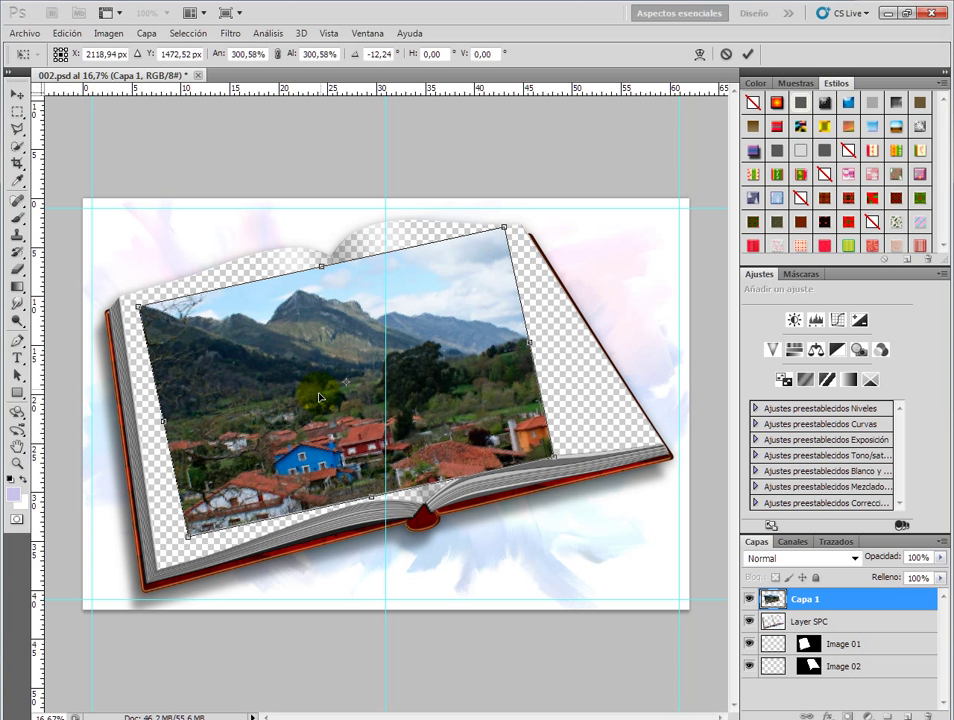
{"action": "left_click_drag", "start_coordinate": [186, 537], "coordinate": [180, 544]}
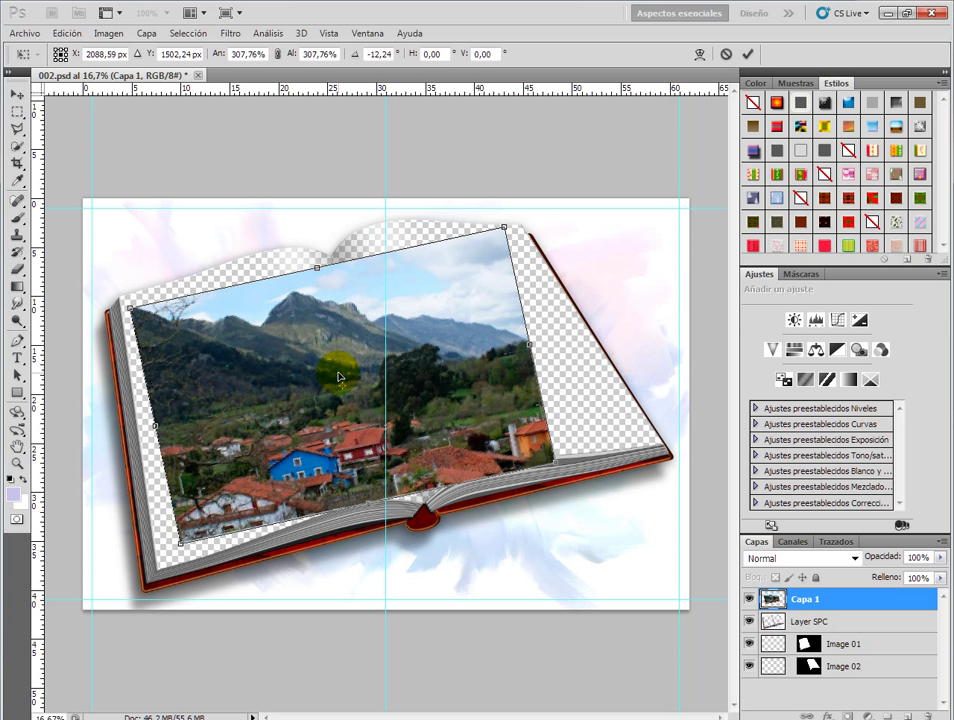
{"action": "left_click", "coordinate": [67, 33]}
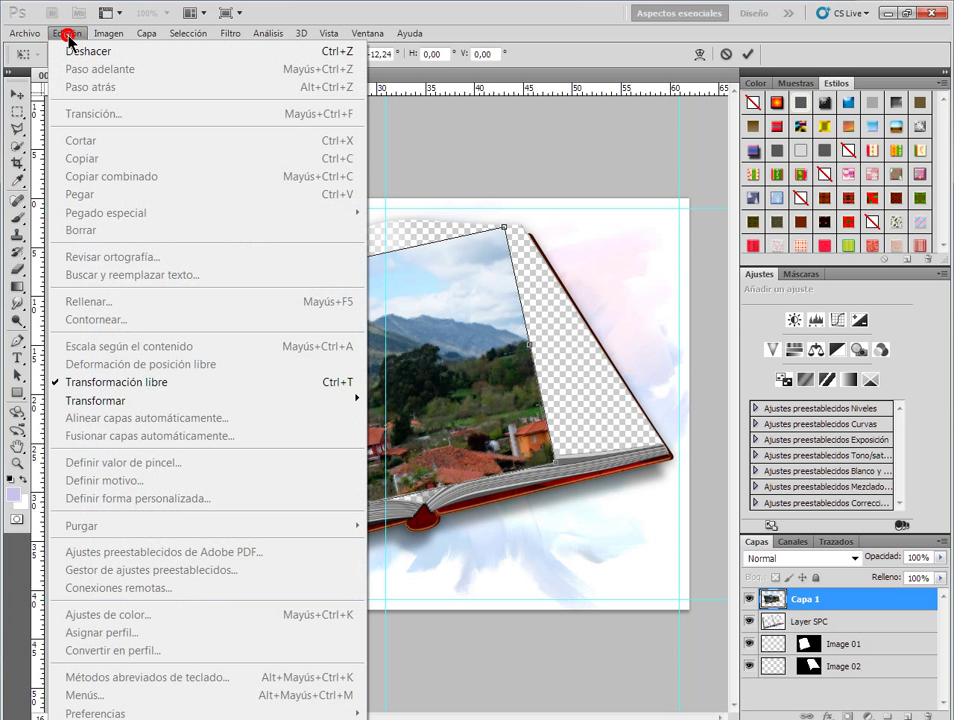
{"action": "mouse_move", "coordinate": [207, 400]}
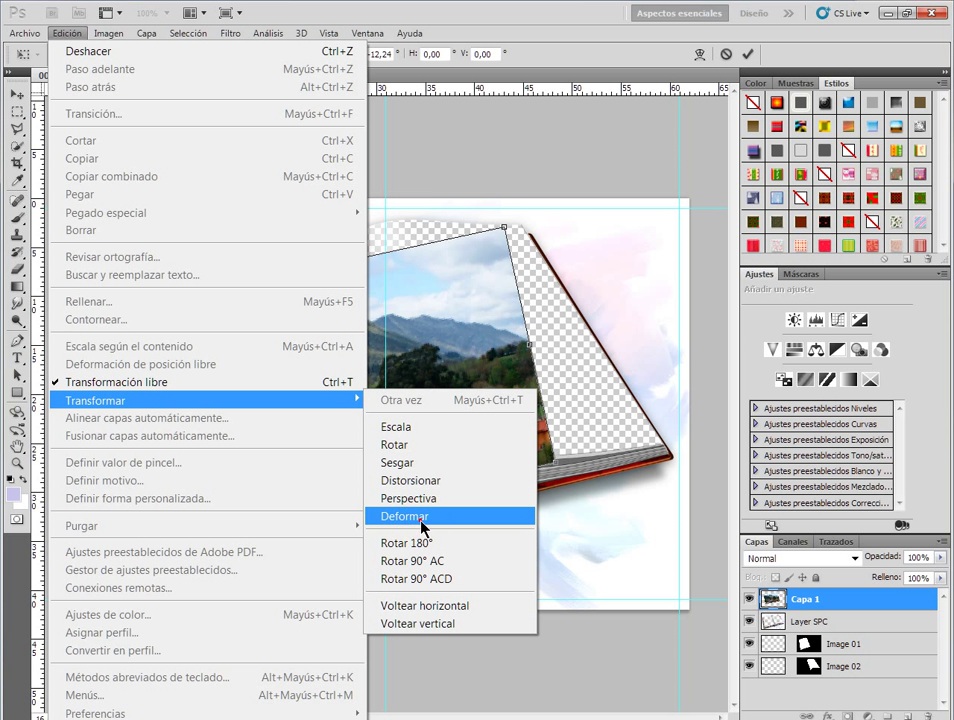
Warp the village photo's right edge and corners out to the right page's edge
{"action": "left_click", "coordinate": [420, 517]}
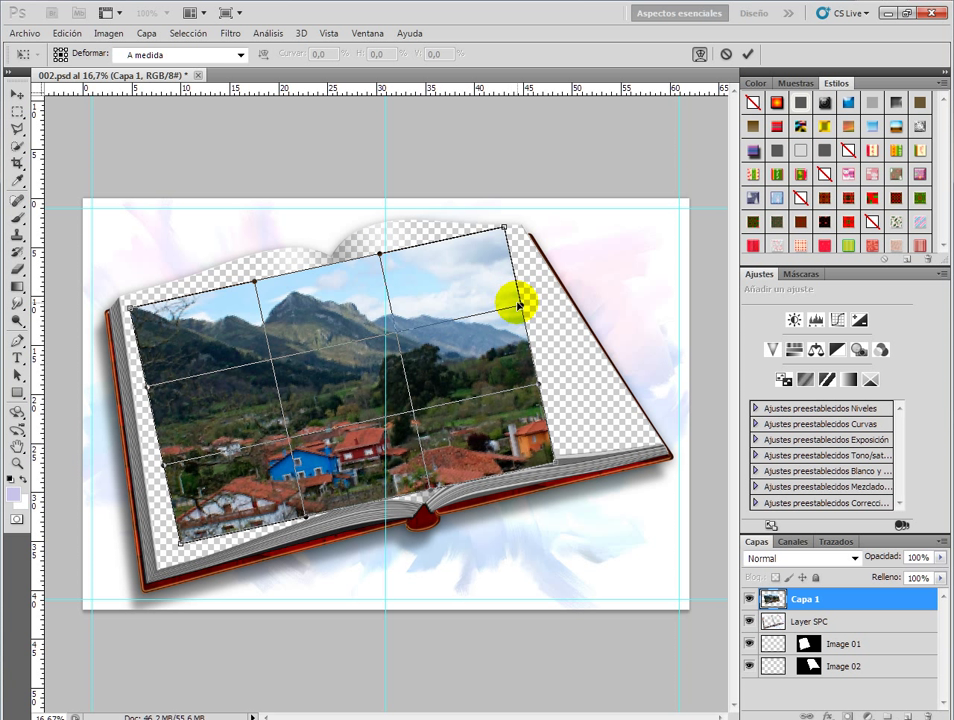
{"action": "left_click_drag", "start_coordinate": [505, 229], "coordinate": [518, 222]}
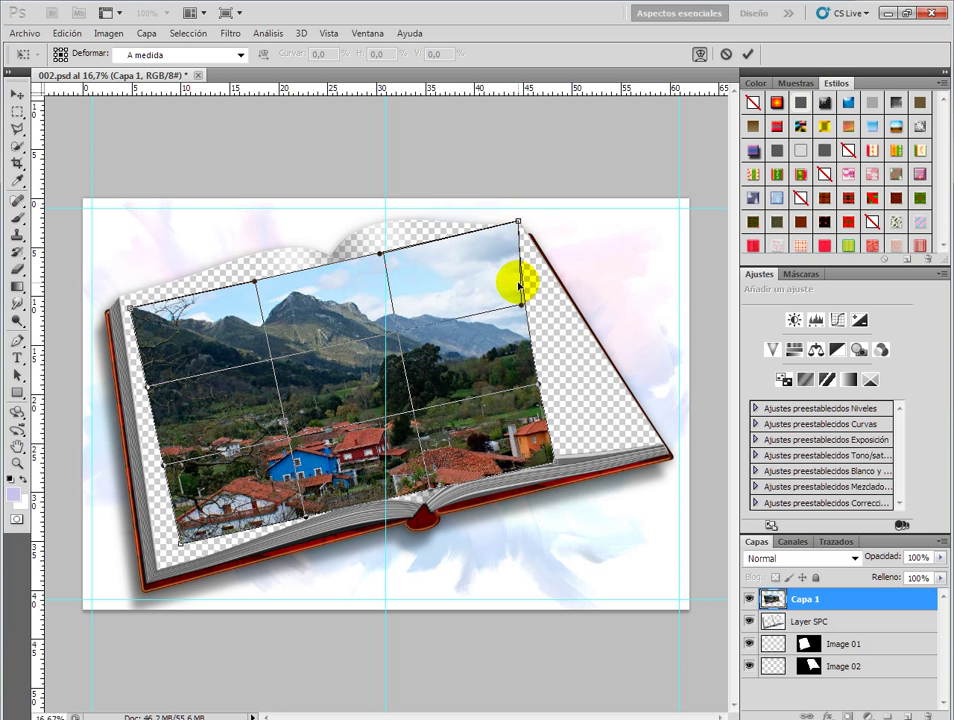
{"action": "left_click_drag", "start_coordinate": [522, 303], "coordinate": [550, 298]}
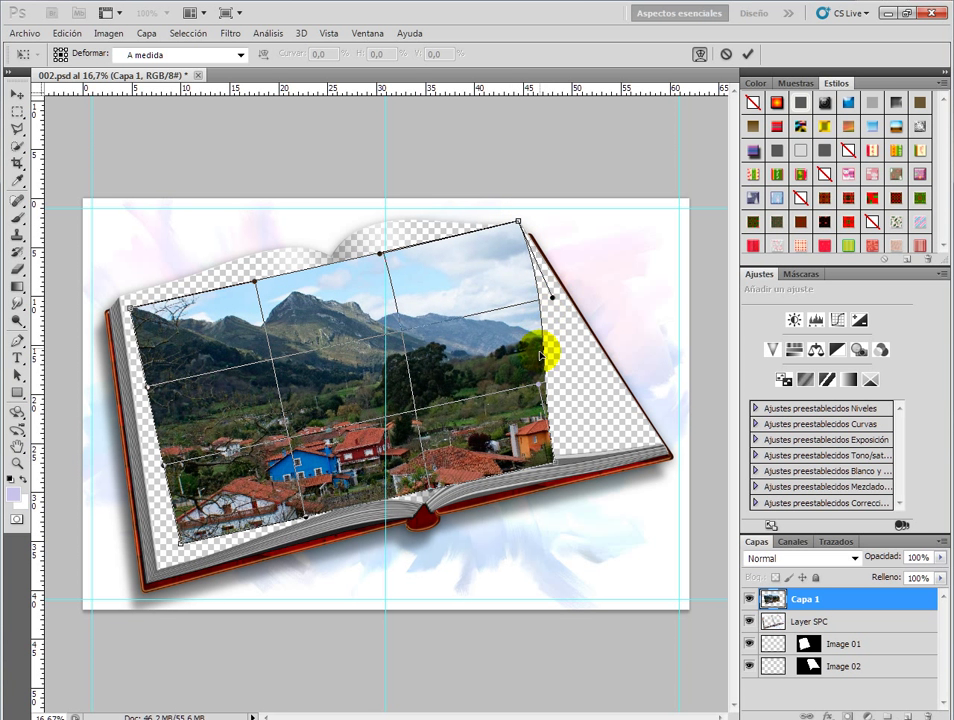
{"action": "left_click_drag", "start_coordinate": [547, 384], "coordinate": [576, 384]}
{"action": "mouse_move", "coordinate": [561, 457]}
{"action": "left_mouse_down"}
{"action": "mouse_move", "coordinate": [566, 444]}
{"action": "mouse_move", "coordinate": [617, 454]}
{"action": "left_mouse_up"}
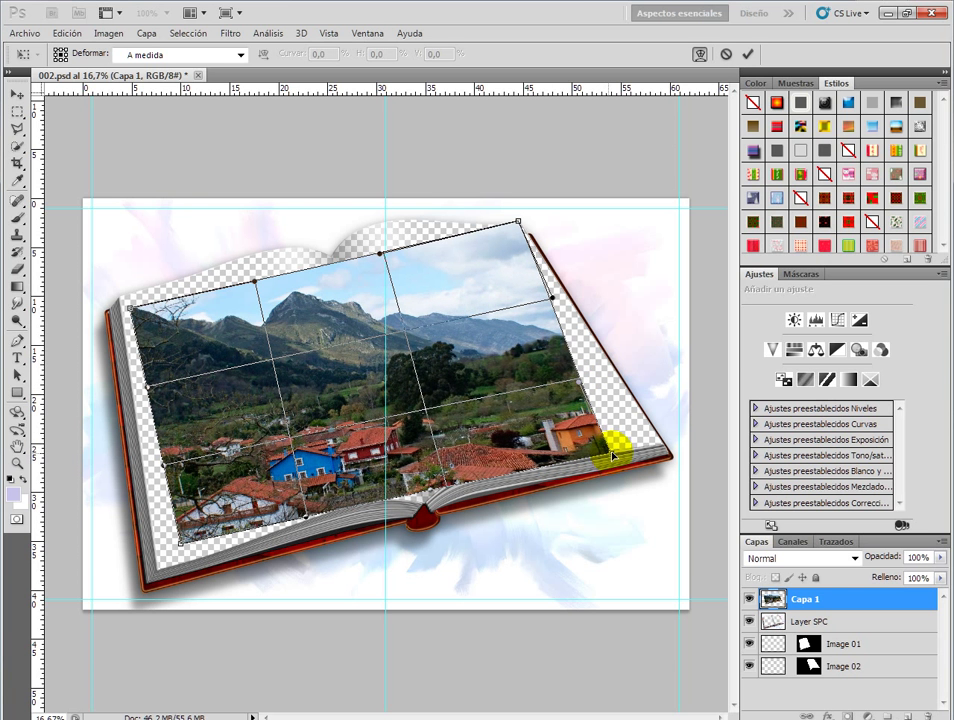
{"action": "left_click_drag", "start_coordinate": [582, 389], "coordinate": [618, 447]}
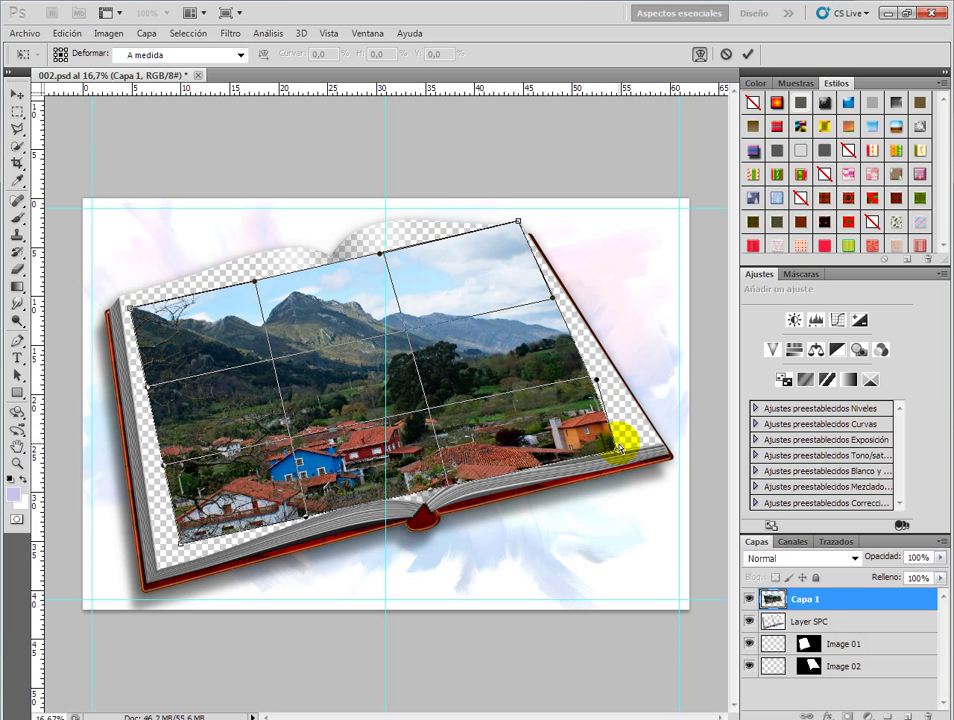
{"action": "left_click_drag", "start_coordinate": [618, 455], "coordinate": [645, 437]}
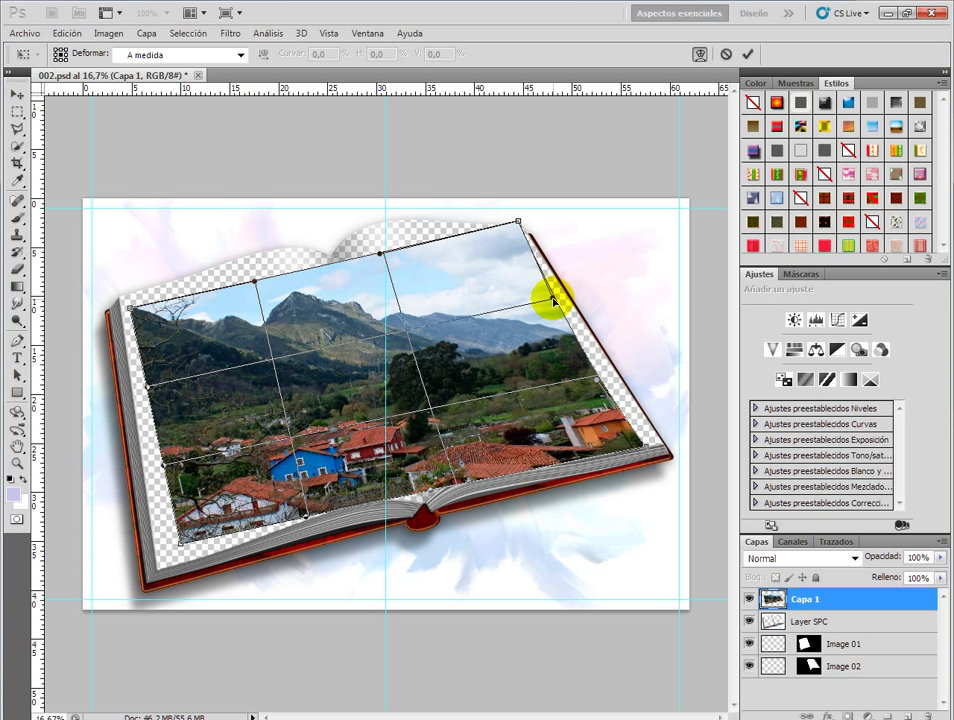
{"action": "mouse_move", "coordinate": [555, 299]}
{"action": "left_mouse_down"}
{"action": "mouse_move", "coordinate": [592, 377]}
{"action": "mouse_move", "coordinate": [652, 450]}
{"action": "left_mouse_up"}
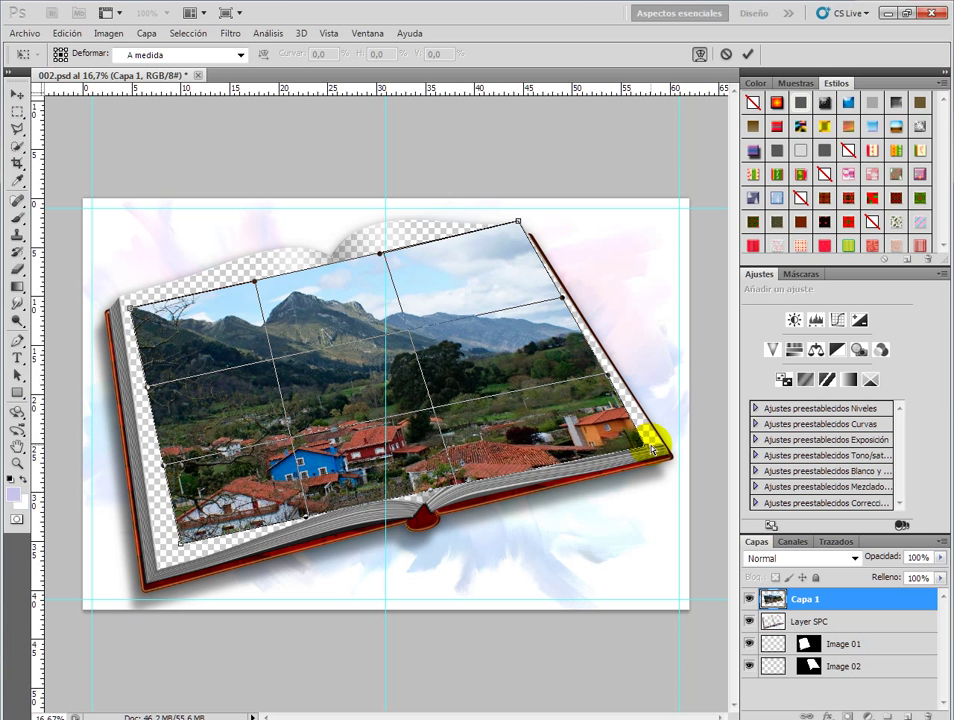
{"action": "mouse_move", "coordinate": [666, 443]}
{"action": "left_mouse_down"}
{"action": "mouse_move", "coordinate": [611, 406]}
{"action": "mouse_move", "coordinate": [619, 370]}
{"action": "left_mouse_up"}
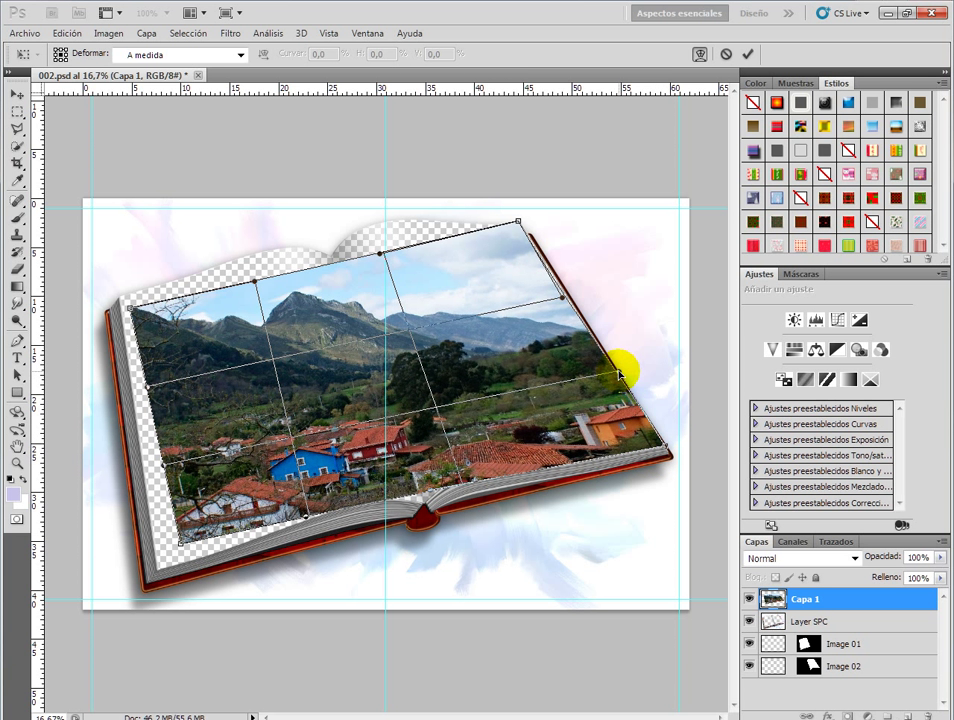
{"action": "left_click_drag", "start_coordinate": [563, 300], "coordinate": [566, 293]}
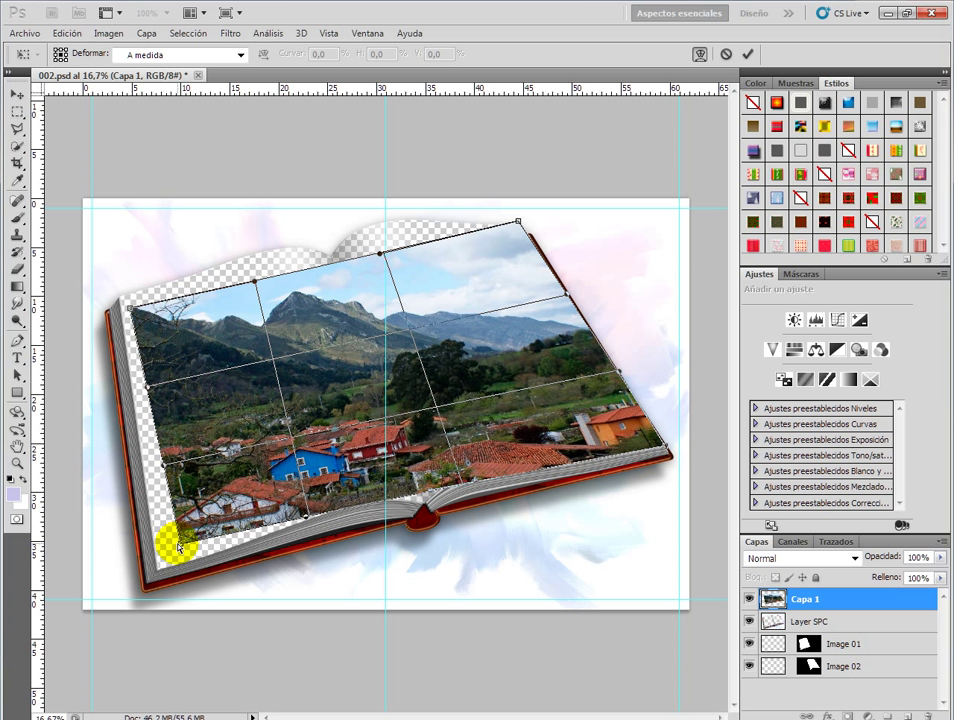
Warp the photo's left edge, top-left and lower-left corners onto the left page
{"action": "left_click_drag", "start_coordinate": [183, 547], "coordinate": [160, 556]}
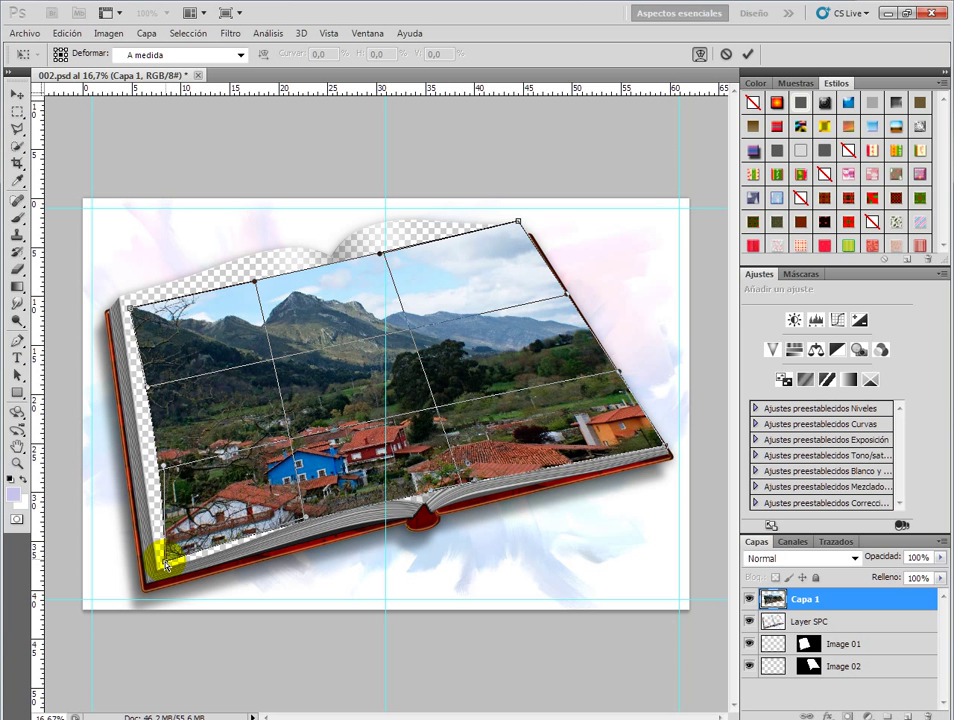
{"action": "left_click_drag", "start_coordinate": [163, 468], "coordinate": [149, 466]}
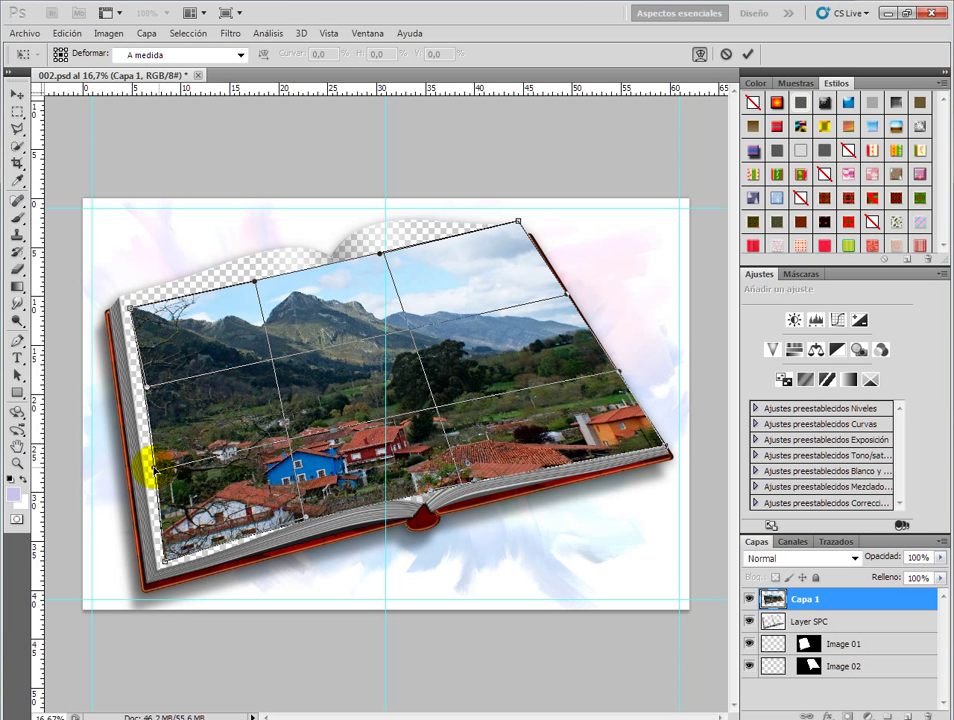
{"action": "left_click_drag", "start_coordinate": [147, 389], "coordinate": [138, 391]}
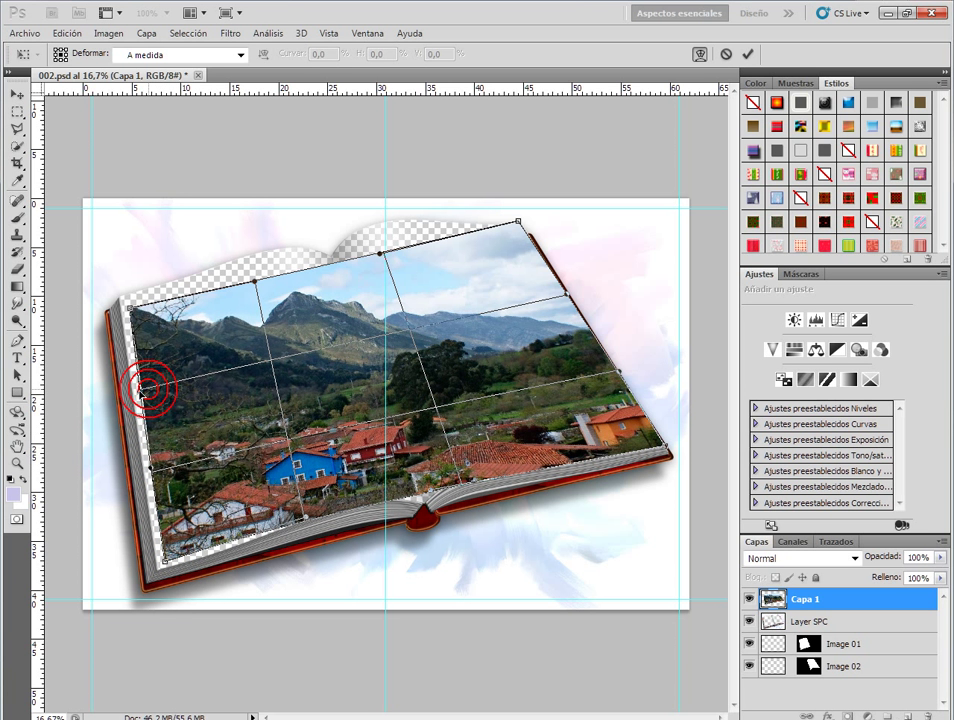
{"action": "left_click_drag", "start_coordinate": [133, 313], "coordinate": [120, 298]}
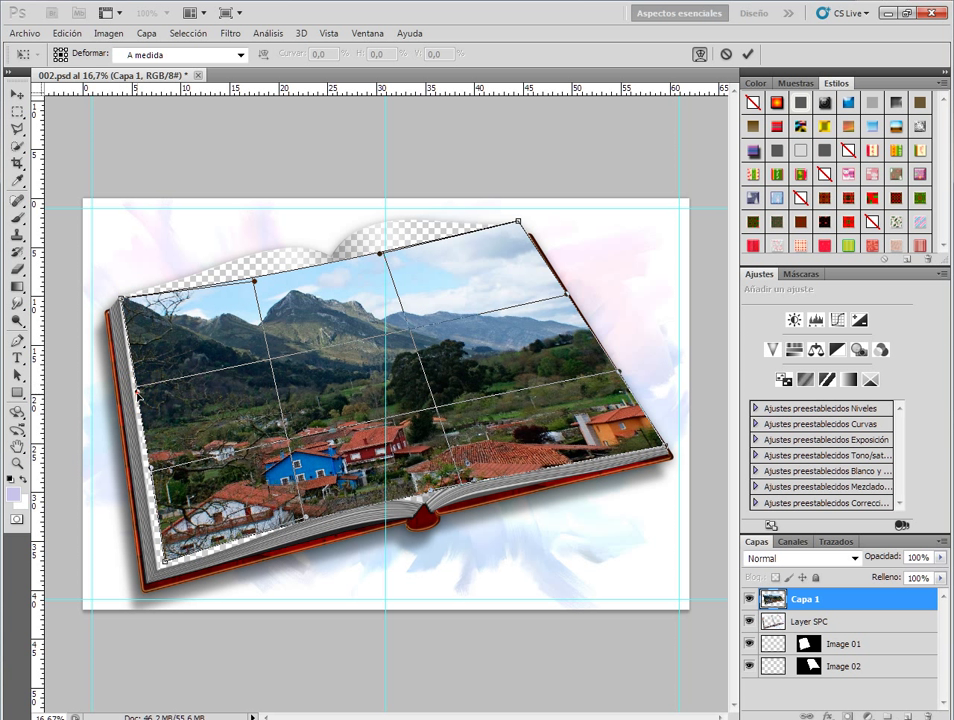
{"action": "mouse_move", "coordinate": [150, 467]}
{"action": "left_mouse_down"}
{"action": "mouse_move", "coordinate": [171, 467]}
{"action": "mouse_move", "coordinate": [170, 560]}
{"action": "mouse_move", "coordinate": [159, 577]}
{"action": "left_mouse_up"}
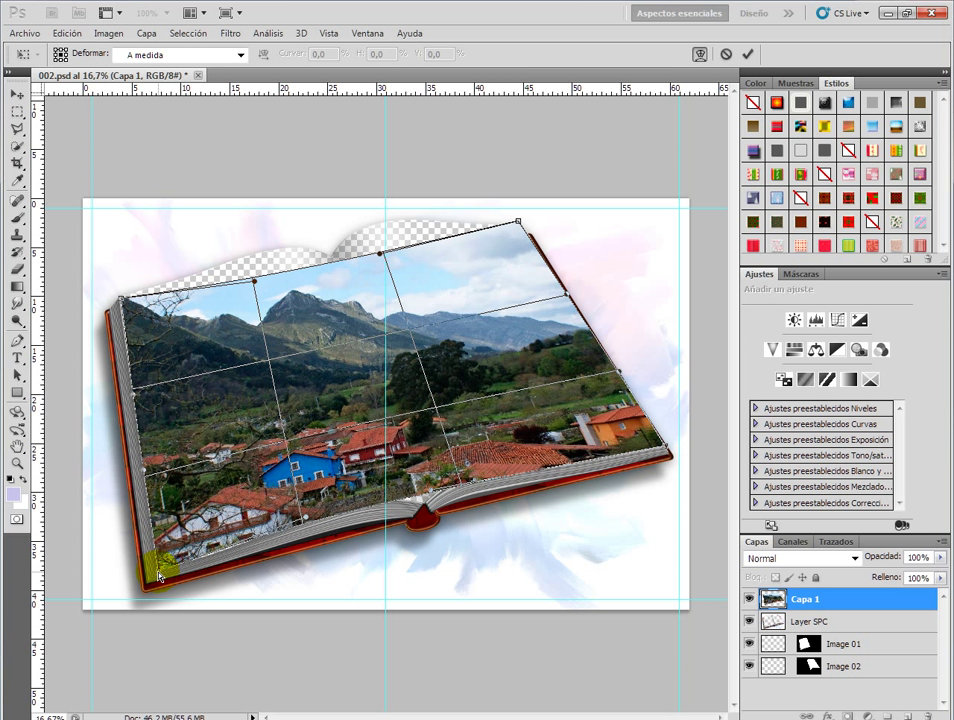
{"action": "left_click_drag", "start_coordinate": [303, 523], "coordinate": [308, 524]}
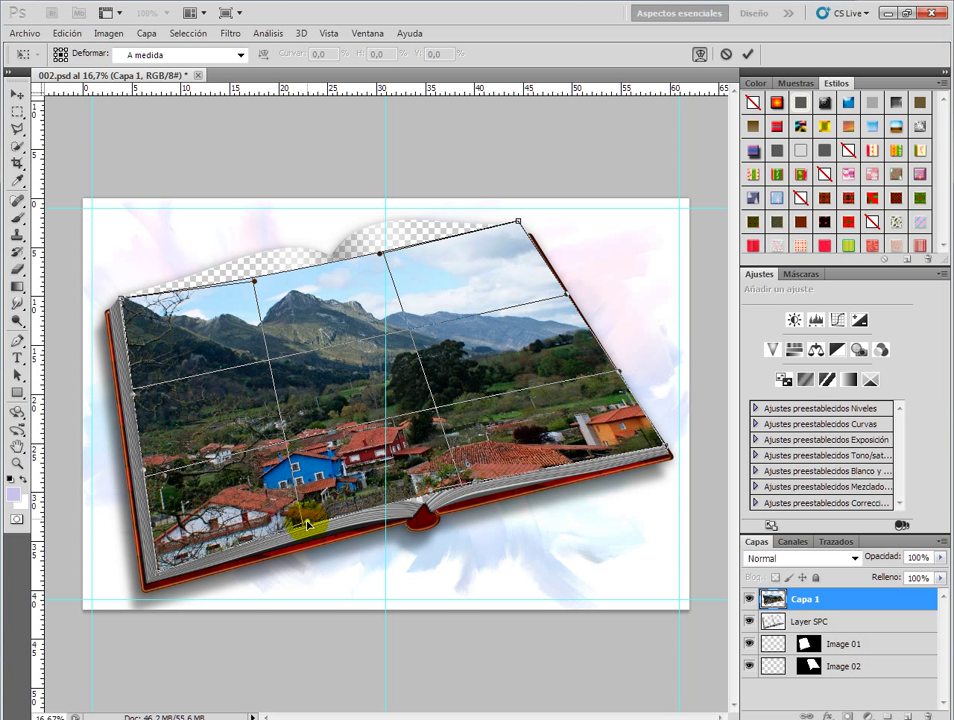
{"action": "left_click", "coordinate": [410, 504]}
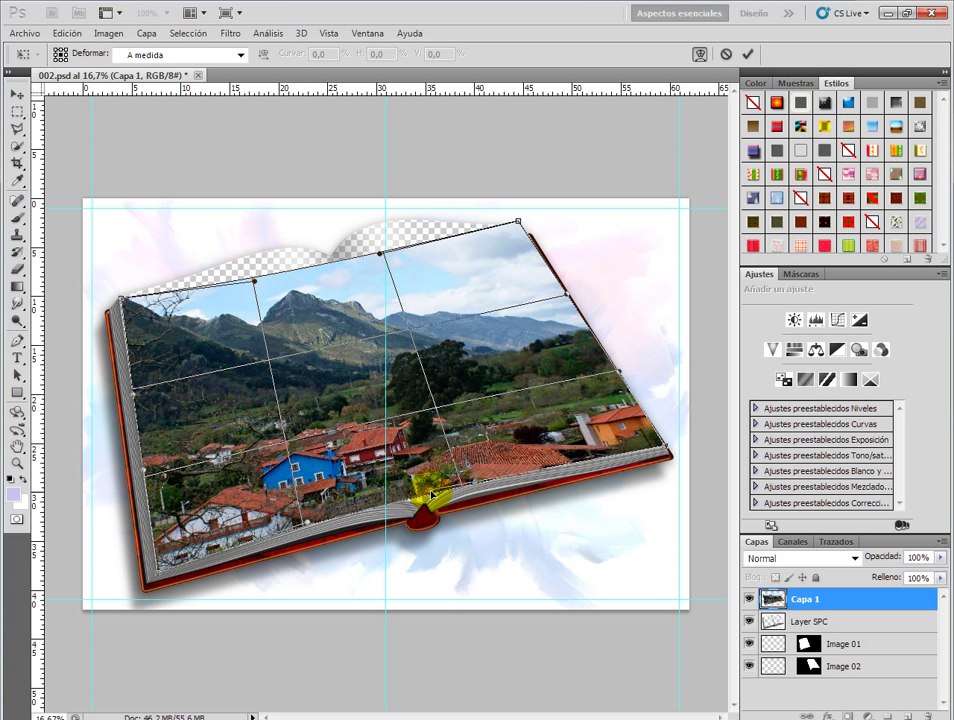
{"action": "mouse_move", "coordinate": [430, 491]}
{"action": "left_mouse_down"}
{"action": "mouse_move", "coordinate": [432, 504]}
{"action": "mouse_move", "coordinate": [381, 232]}
{"action": "left_mouse_up"}
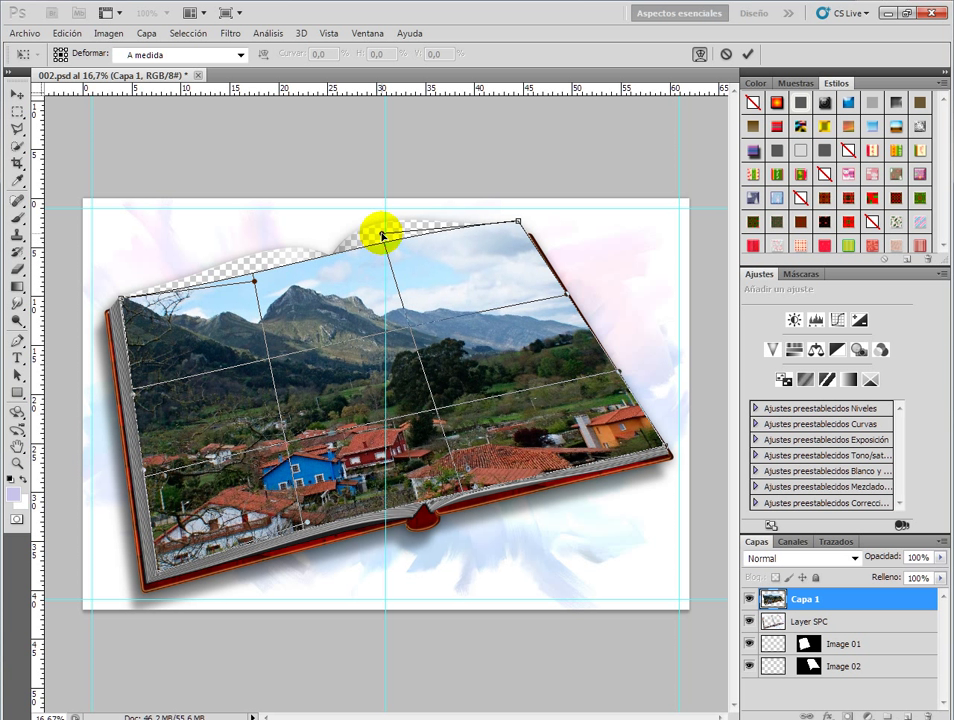
Arch the photo's top edge up to the curved page tops and apply the warp
{"action": "left_click_drag", "start_coordinate": [257, 285], "coordinate": [257, 243]}
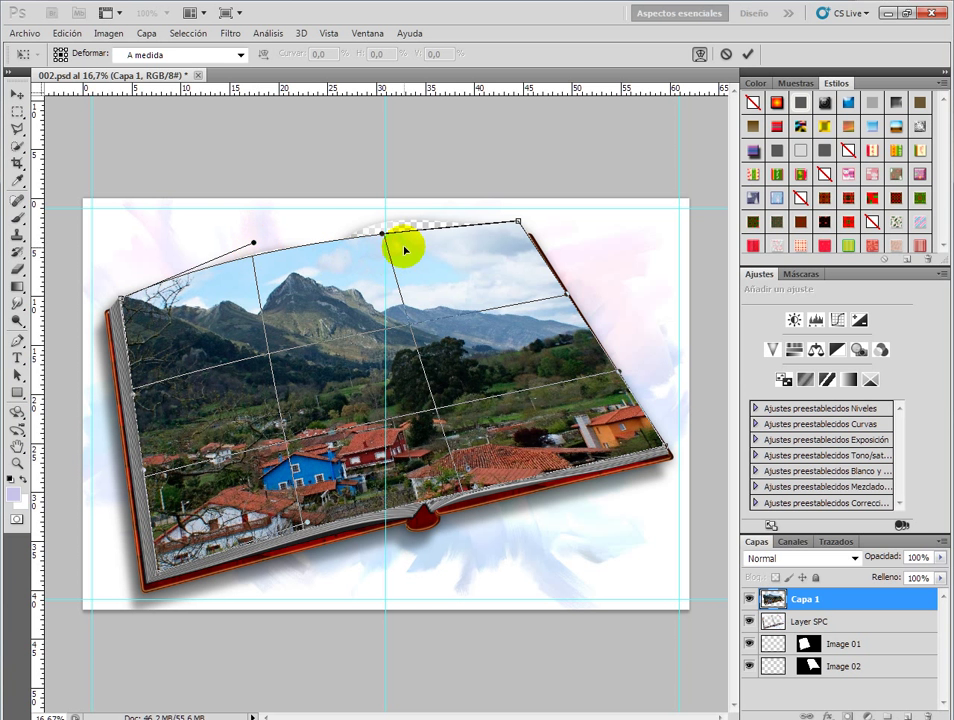
{"action": "left_click_drag", "start_coordinate": [381, 233], "coordinate": [385, 208]}
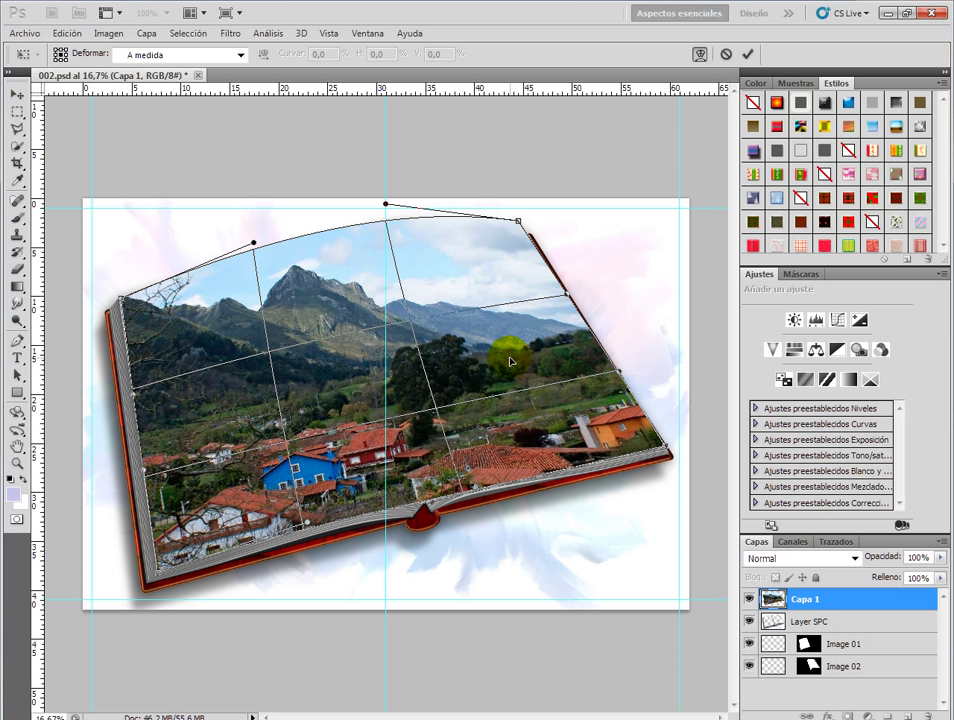
{"action": "left_click", "coordinate": [16, 97]}
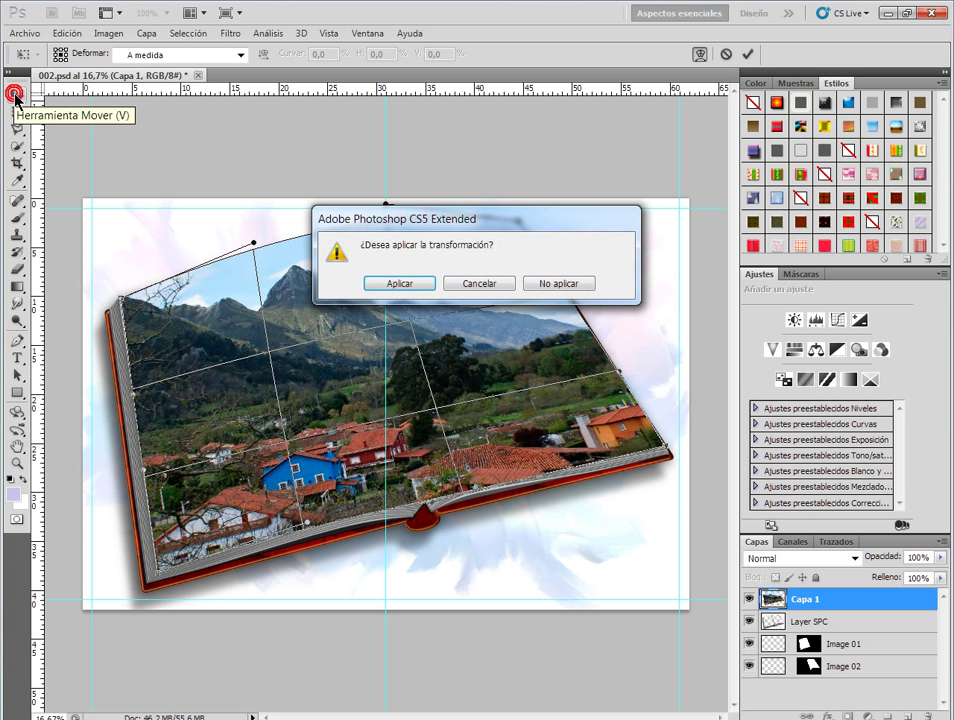
{"action": "left_click", "coordinate": [422, 285]}
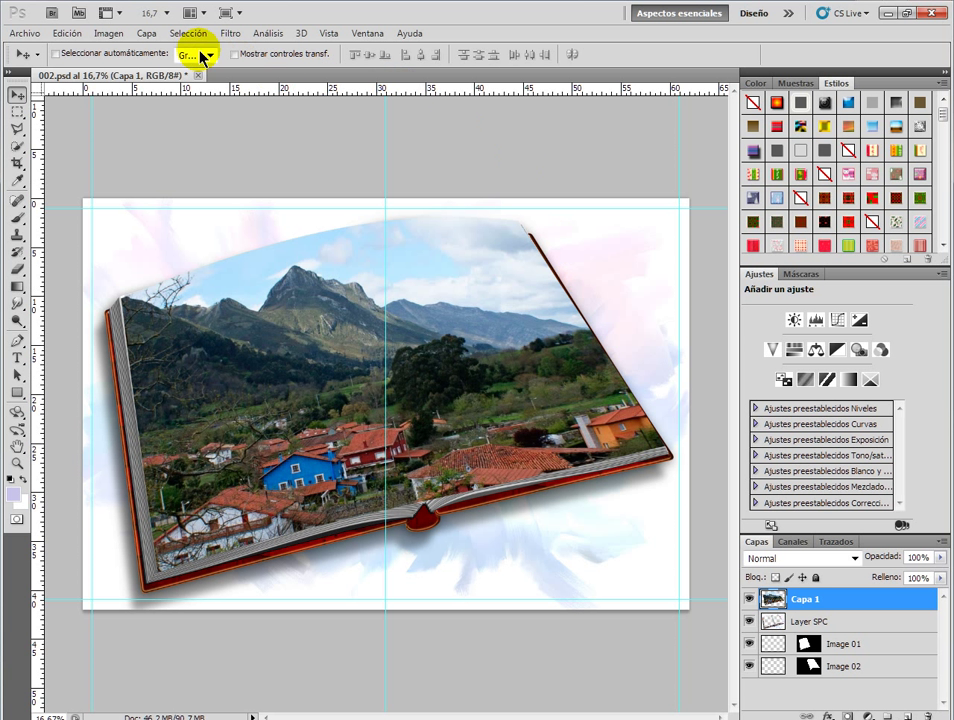
Send Capa 1 to the bottom of the layer stack, beneath the book layers
{"action": "left_click", "coordinate": [152, 34]}
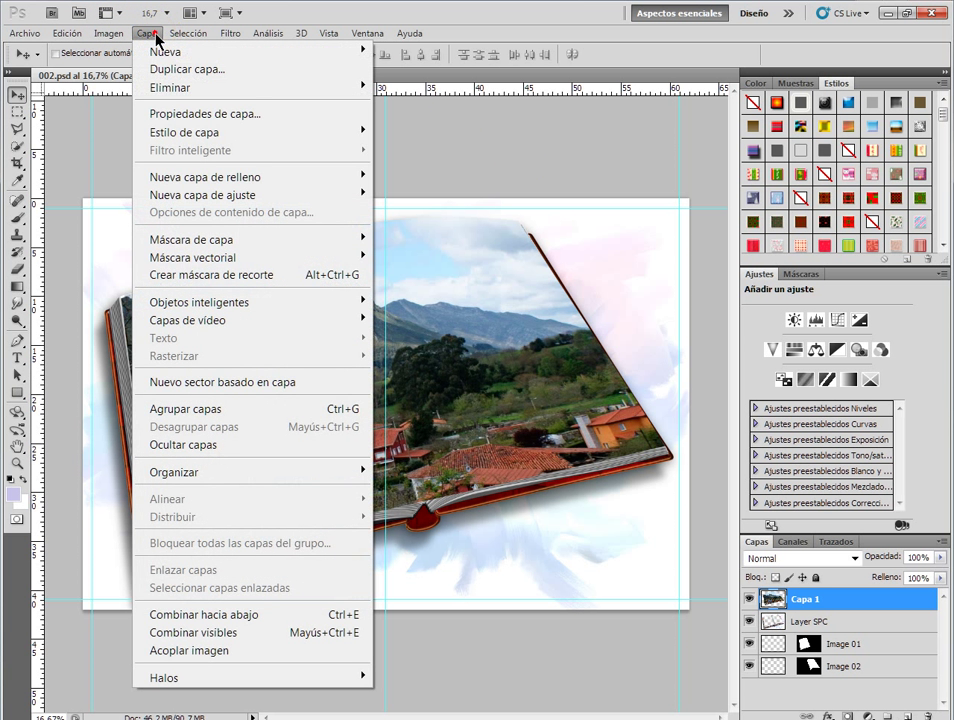
{"action": "mouse_move", "coordinate": [211, 472]}
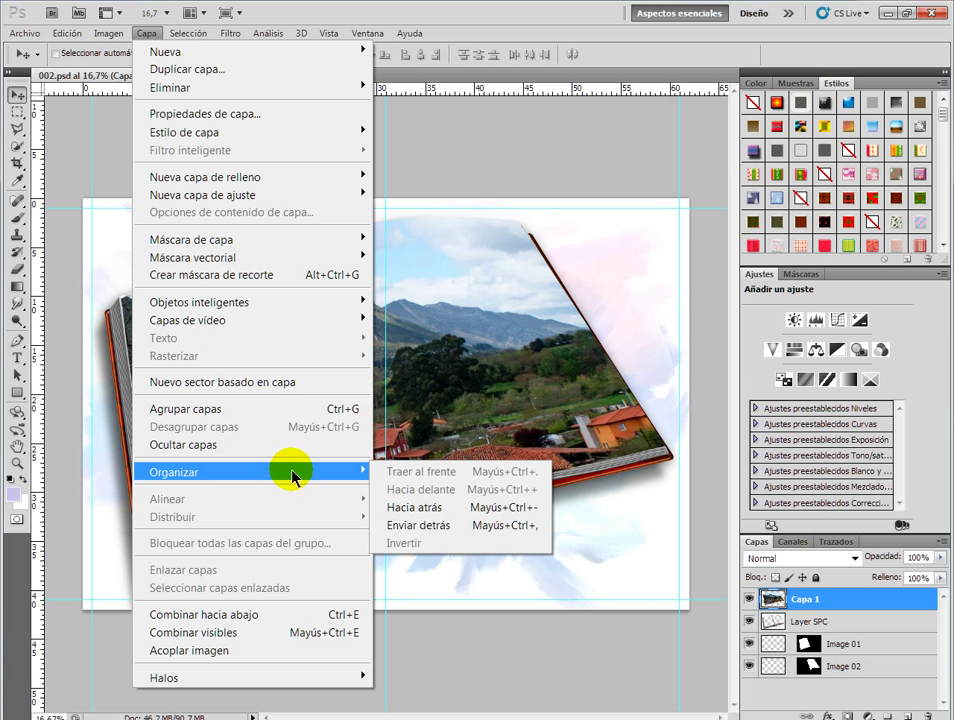
{"action": "left_click", "coordinate": [430, 527]}
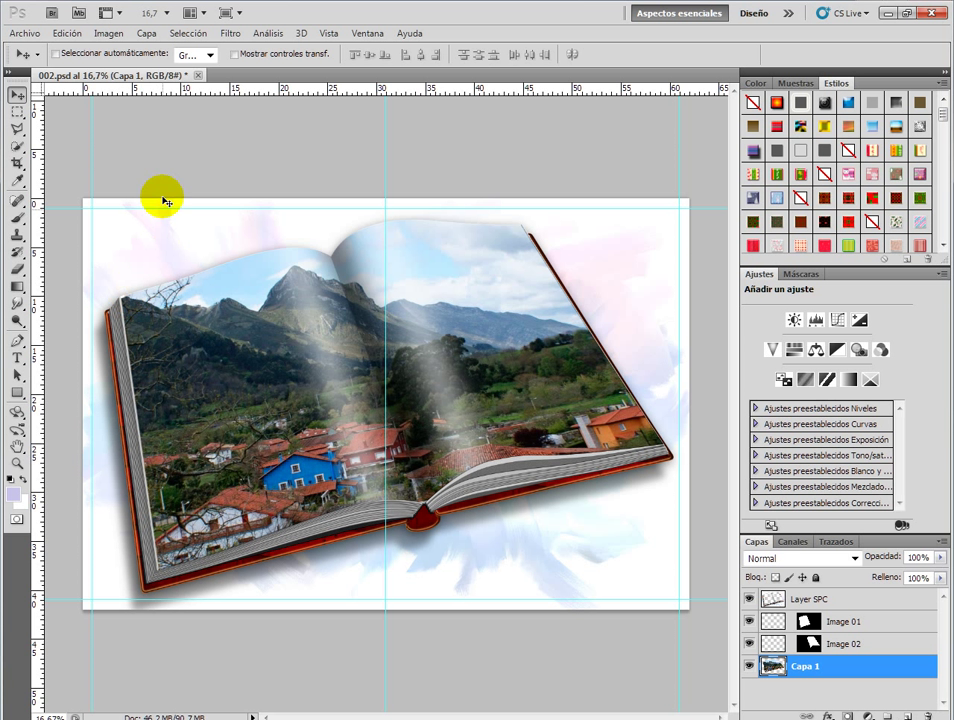
{"action": "left_click", "coordinate": [67, 33]}
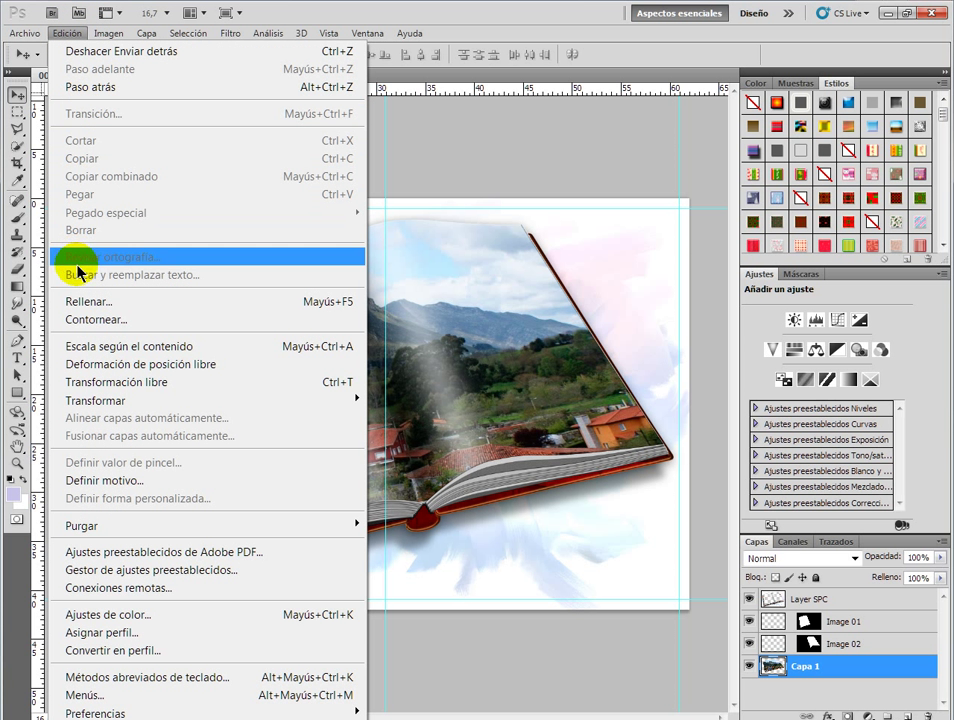
Re-warp the photo's top-left corner slightly toward the page edge and apply it
{"action": "mouse_move", "coordinate": [96, 400]}
{"action": "left_click", "coordinate": [434, 518]}
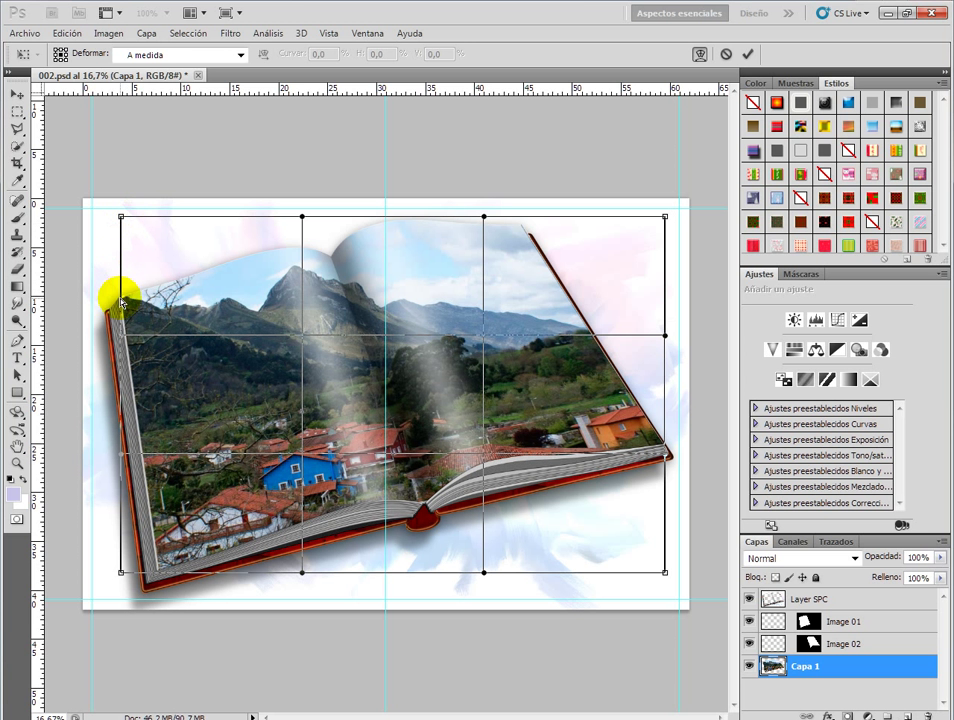
{"action": "left_click_drag", "start_coordinate": [127, 308], "coordinate": [122, 306]}
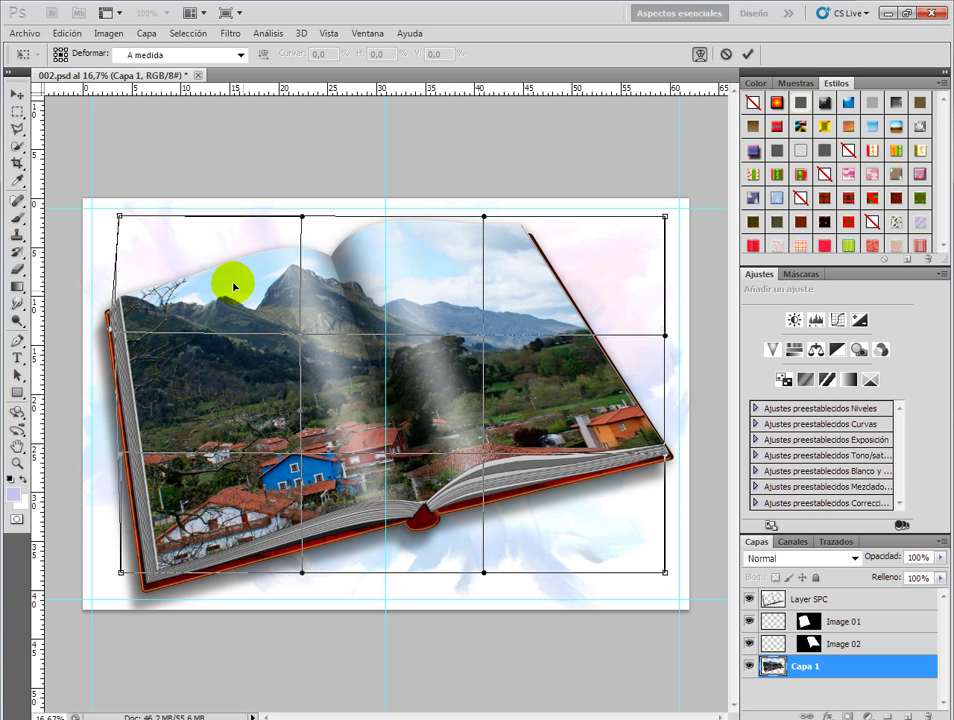
{"action": "left_click", "coordinate": [16, 95]}
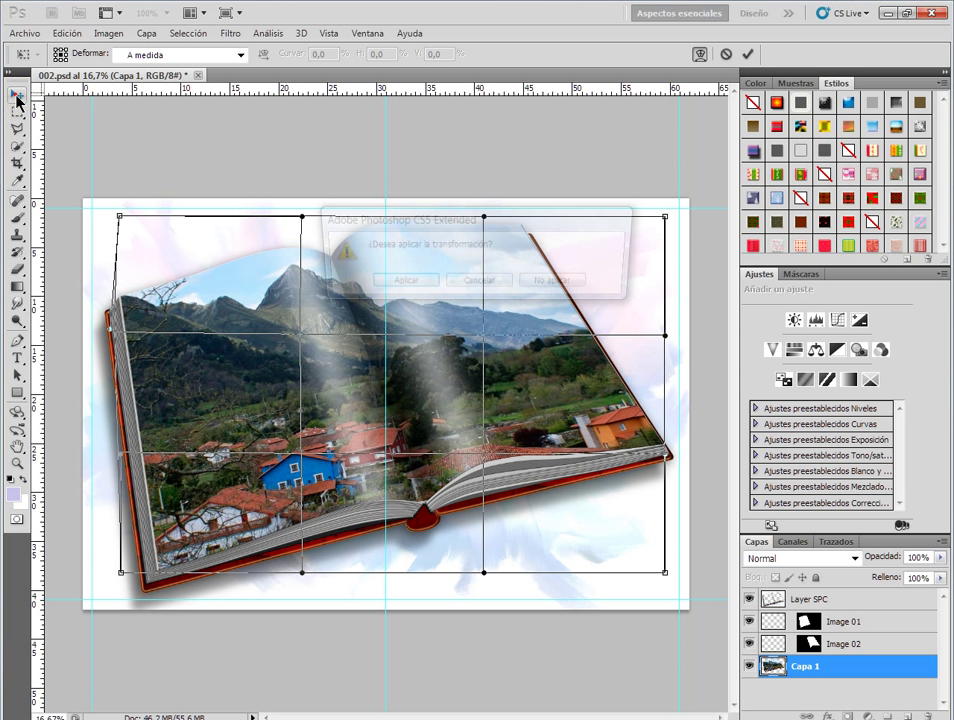
{"action": "left_click", "coordinate": [398, 284]}
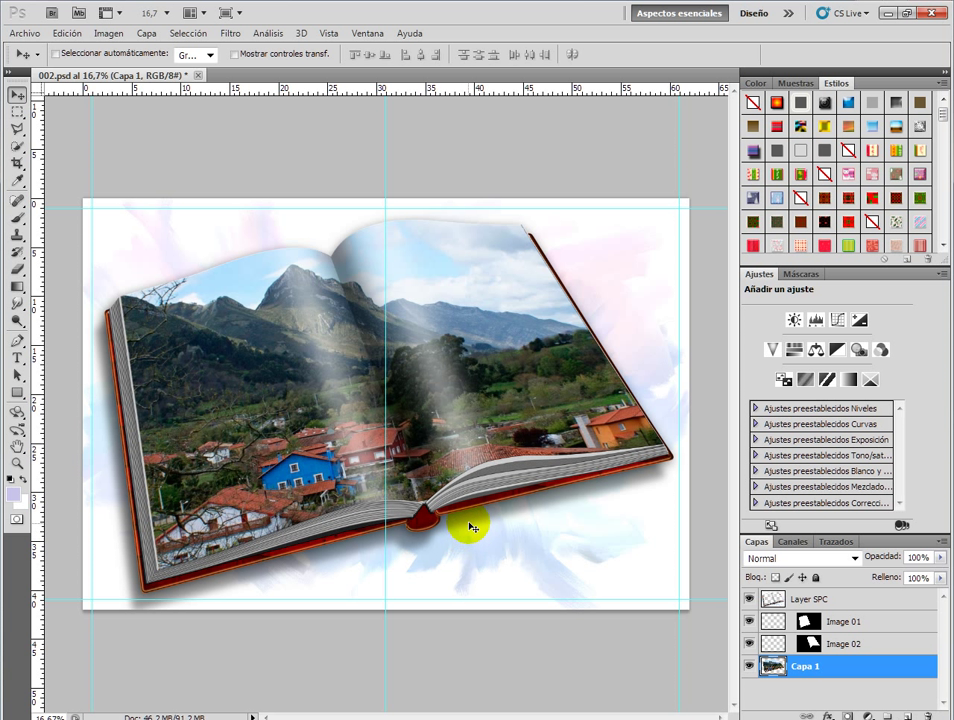
Merge the visible layers, undo once, then merge the visible layers again
{"action": "left_click", "coordinate": [147, 33]}
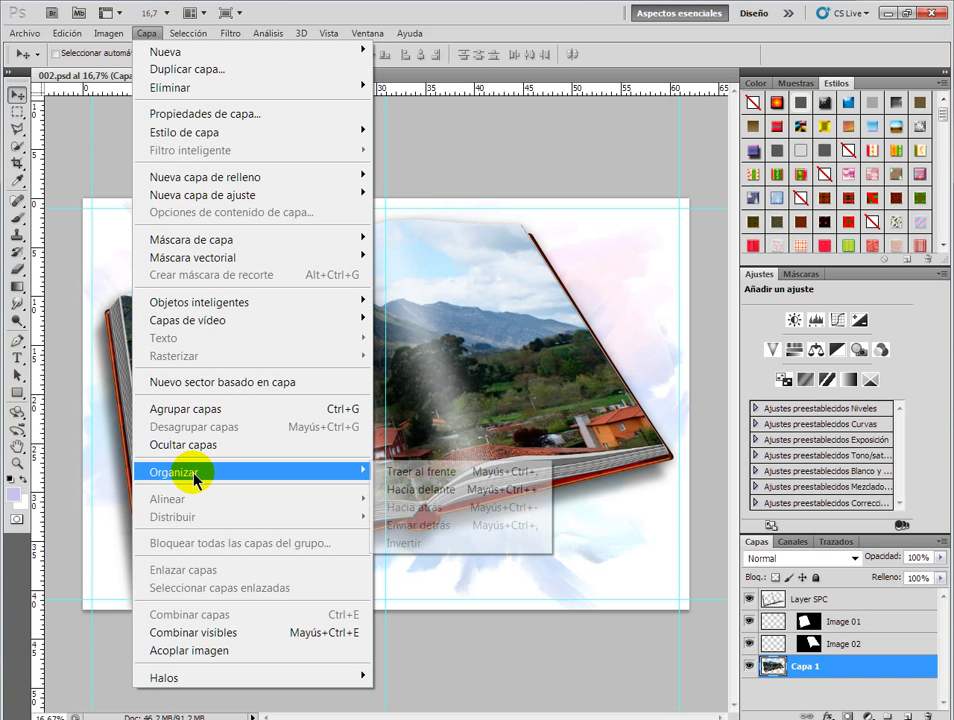
{"action": "left_click", "coordinate": [176, 641]}
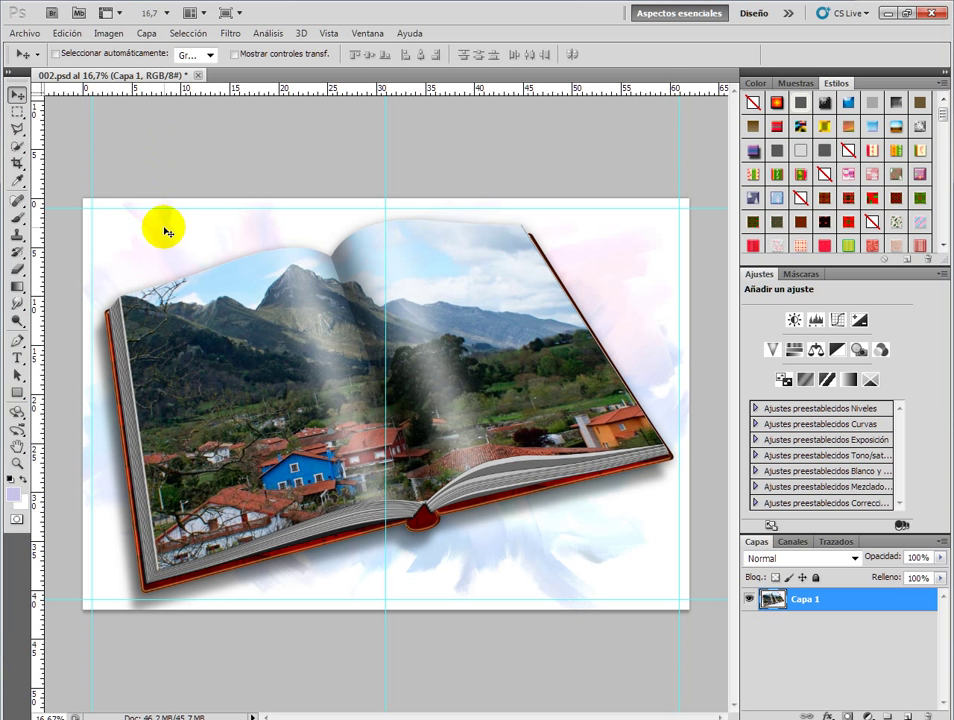
{"action": "key", "text": "ctrl+z"}
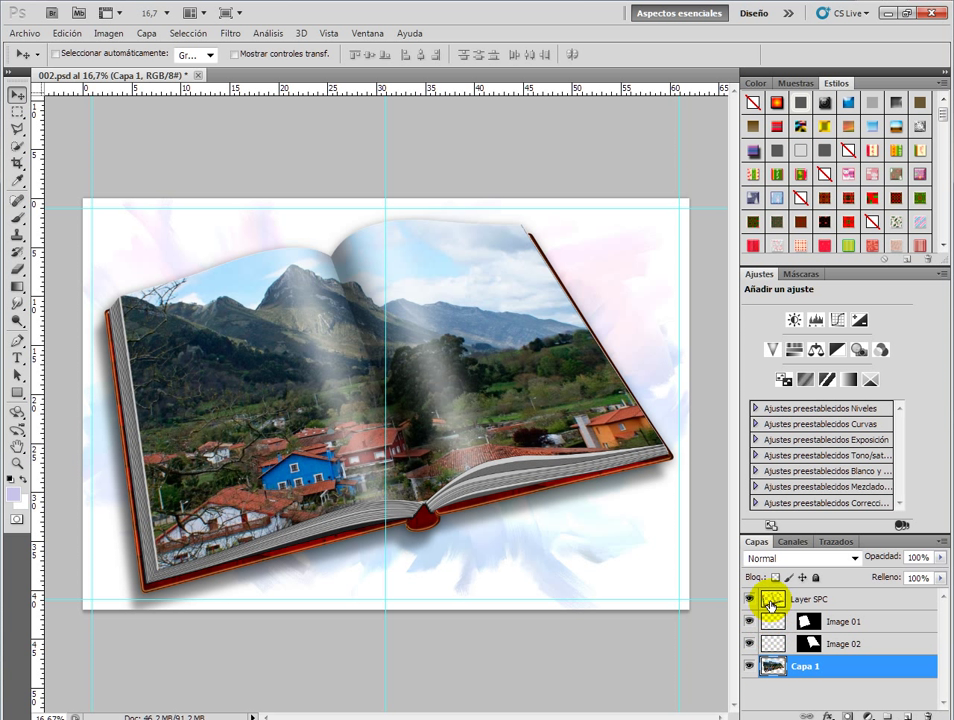
{"action": "left_click", "coordinate": [145, 34]}
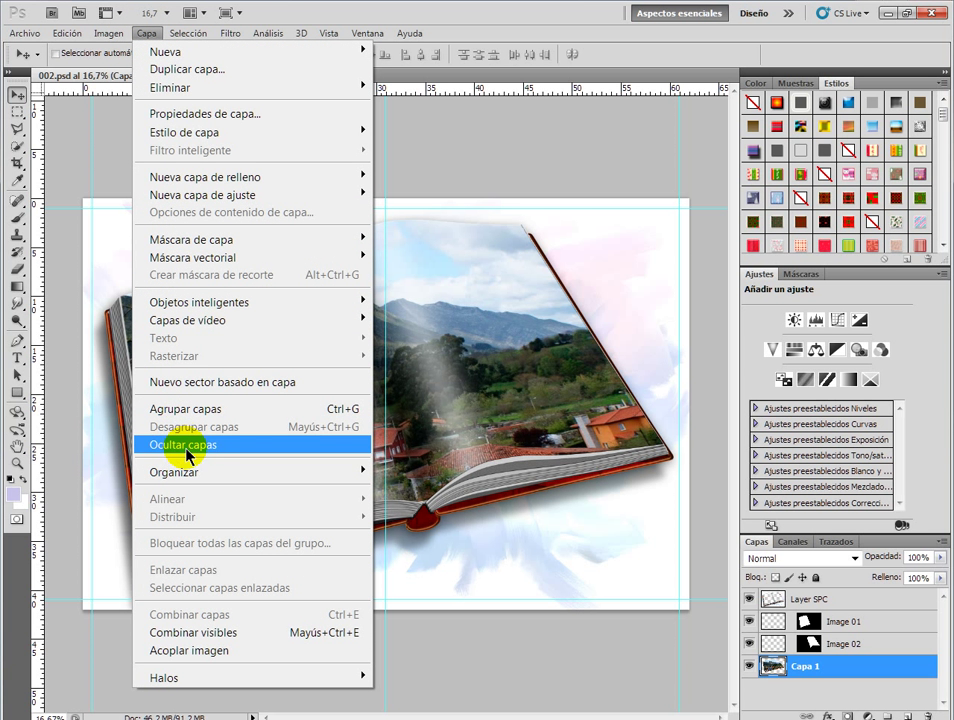
{"action": "left_click", "coordinate": [207, 635]}
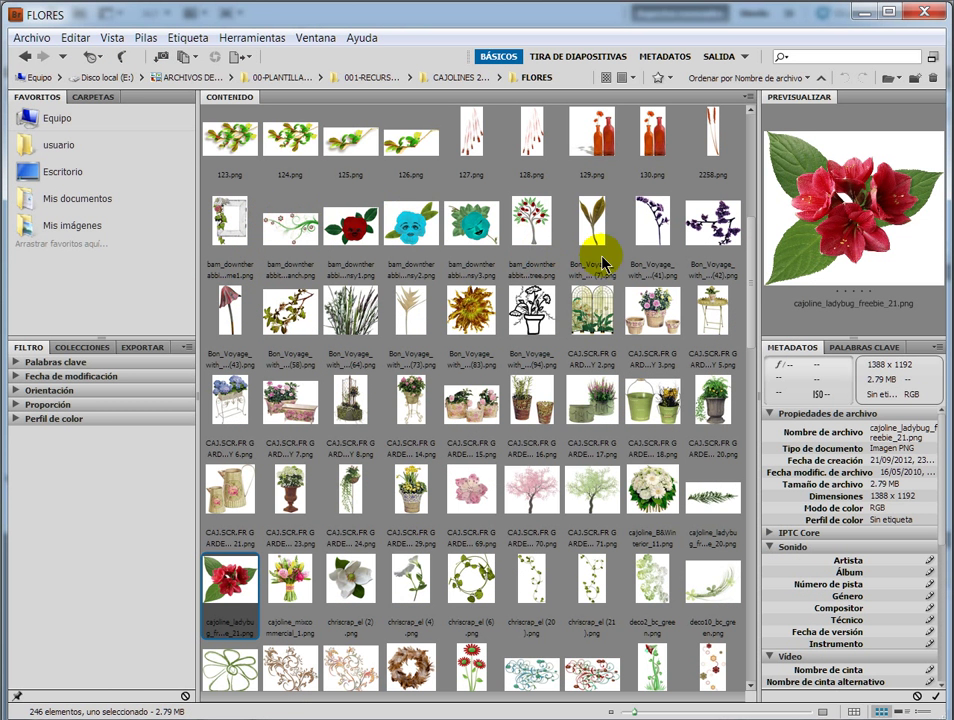
Browse the flower thumbnails in Bridge's FLORES folder, then minimize Bridge
{"action": "scroll", "coordinate": [752, 284], "scroll_direction": "up", "scroll_amount": 1}
{"action": "mouse_move", "coordinate": [752, 284]}
{"action": "left_mouse_down"}
{"action": "mouse_move", "coordinate": [754, 200]}
{"action": "mouse_move", "coordinate": [667, 409]}
{"action": "mouse_move", "coordinate": [639, 522]}
{"action": "mouse_move", "coordinate": [635, 600]}
{"action": "mouse_move", "coordinate": [624, 620]}
{"action": "mouse_move", "coordinate": [632, 635]}
{"action": "mouse_move", "coordinate": [683, 522]}
{"action": "mouse_move", "coordinate": [731, 256]}
{"action": "left_mouse_up"}
{"action": "left_click", "coordinate": [862, 12]}
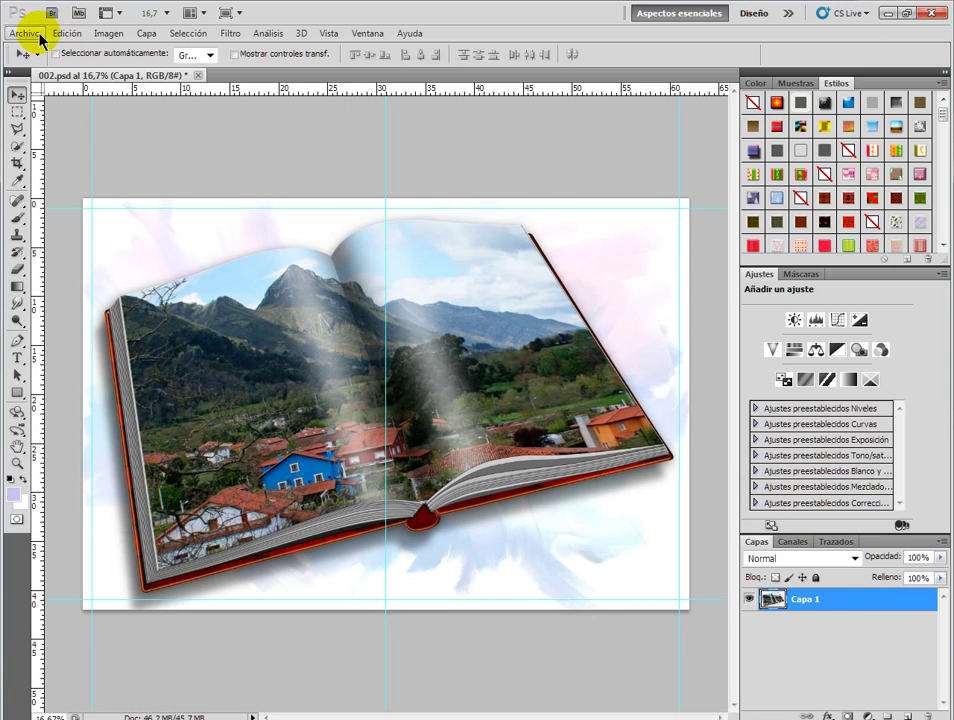
Open the red flower PNG without assigning a colour profile
{"action": "left_click", "coordinate": [25, 33]}
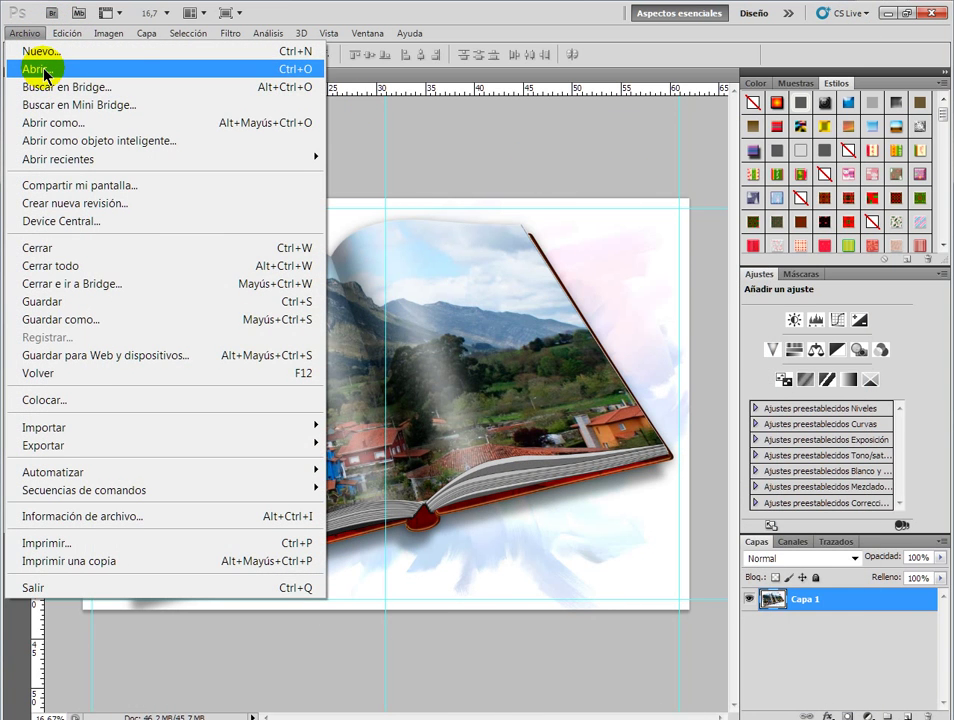
{"action": "left_click", "coordinate": [45, 70]}
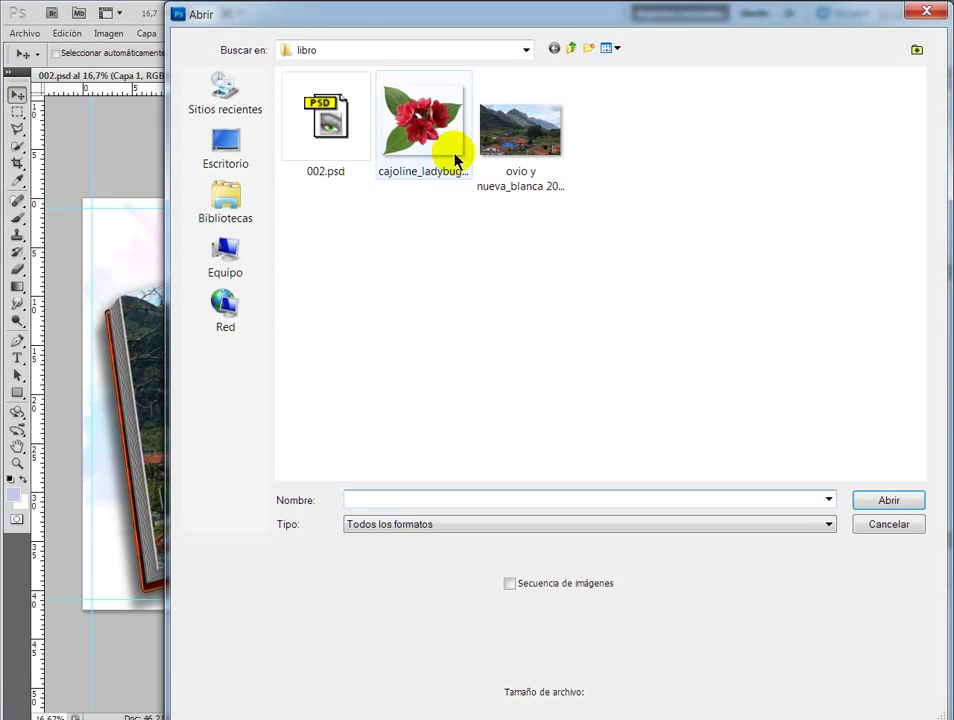
{"action": "left_click", "coordinate": [448, 190]}
{"action": "left_click", "coordinate": [893, 503]}
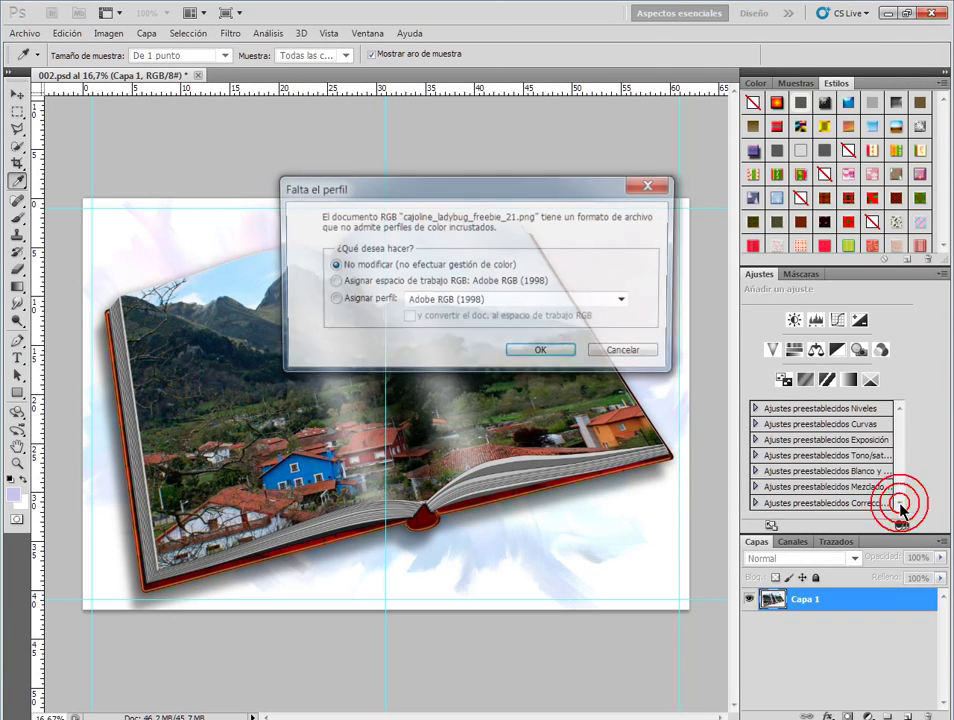
{"action": "left_click", "coordinate": [574, 355]}
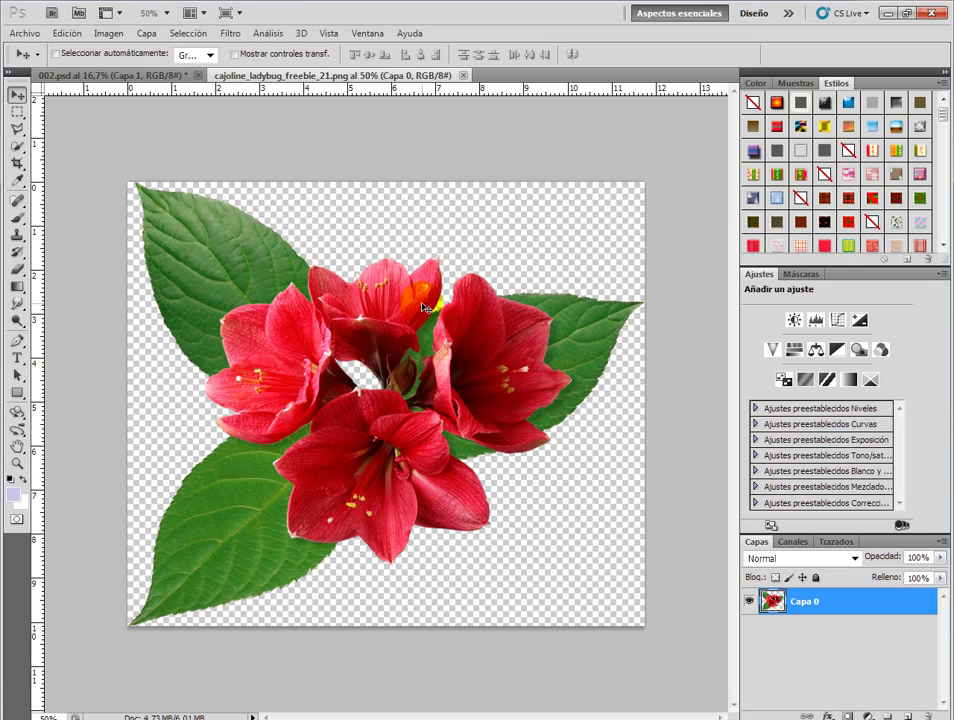
Copy the flower into 002.psd as Capa 2 and place it at the lower-right corner
{"action": "mouse_move", "coordinate": [272, 76]}
{"action": "left_mouse_down"}
{"action": "mouse_move", "coordinate": [593, 280]}
{"action": "mouse_move", "coordinate": [575, 267]}
{"action": "left_mouse_up"}
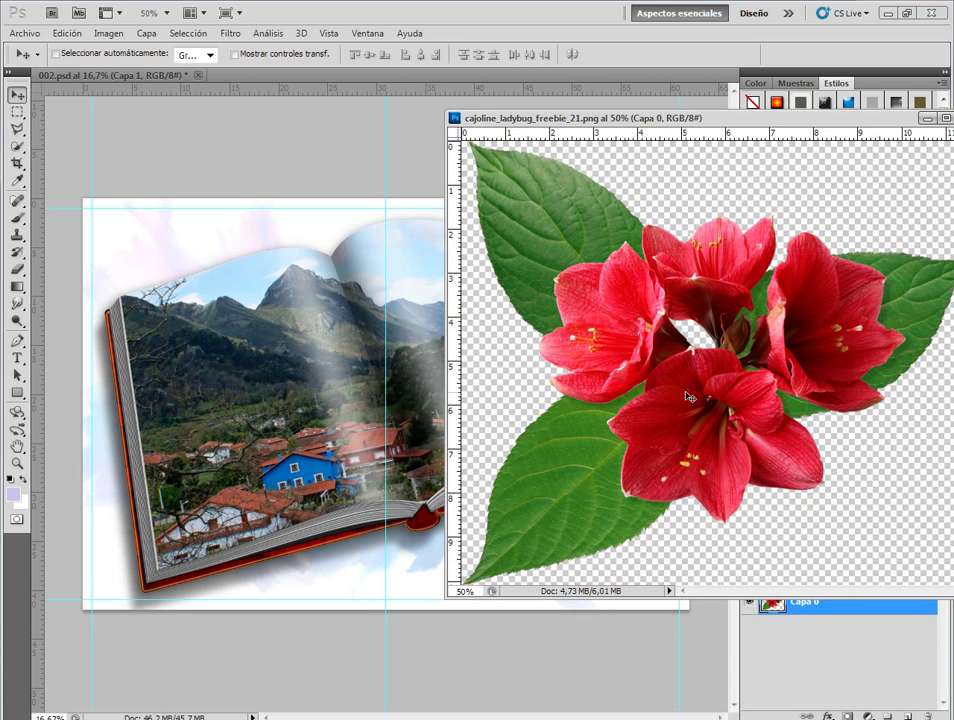
{"action": "left_click_drag", "start_coordinate": [688, 397], "coordinate": [295, 342]}
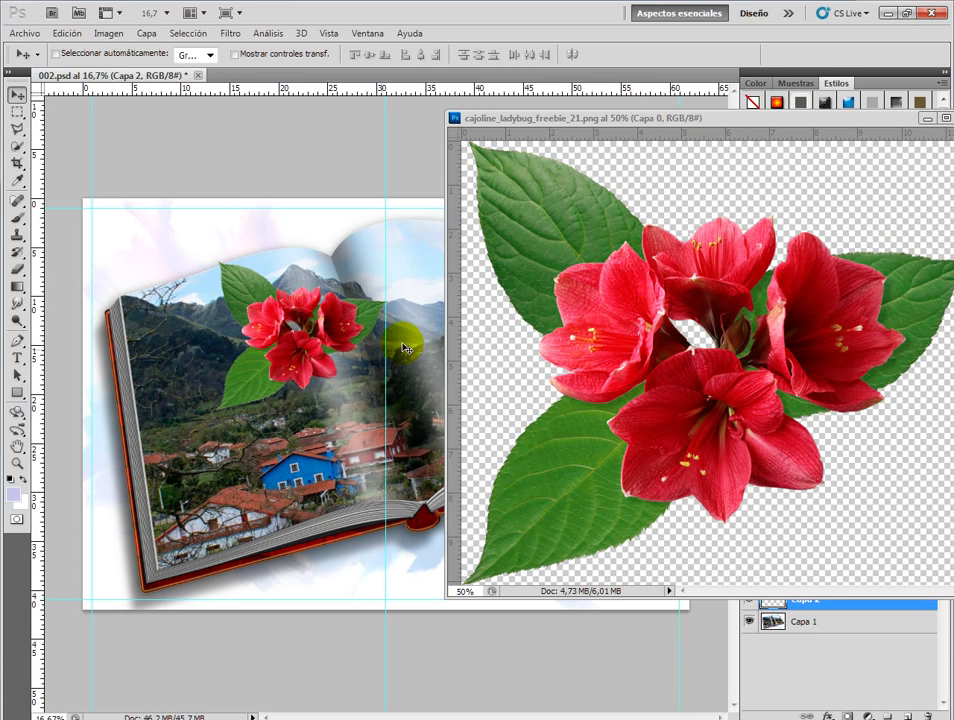
{"action": "left_click_drag", "start_coordinate": [830, 119], "coordinate": [633, 183]}
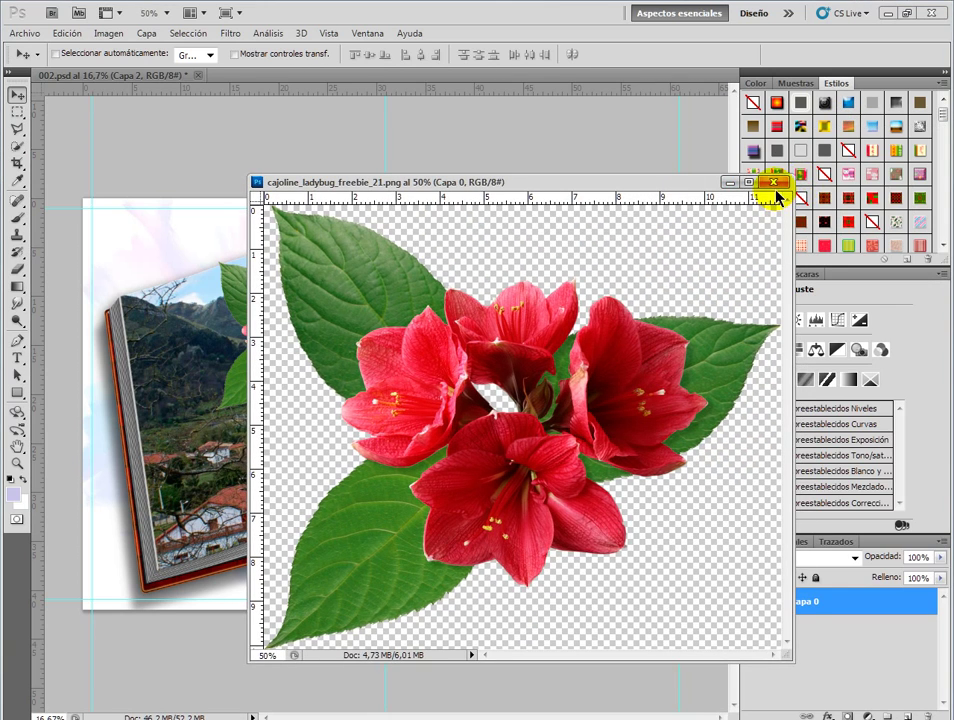
{"action": "left_click", "coordinate": [775, 186]}
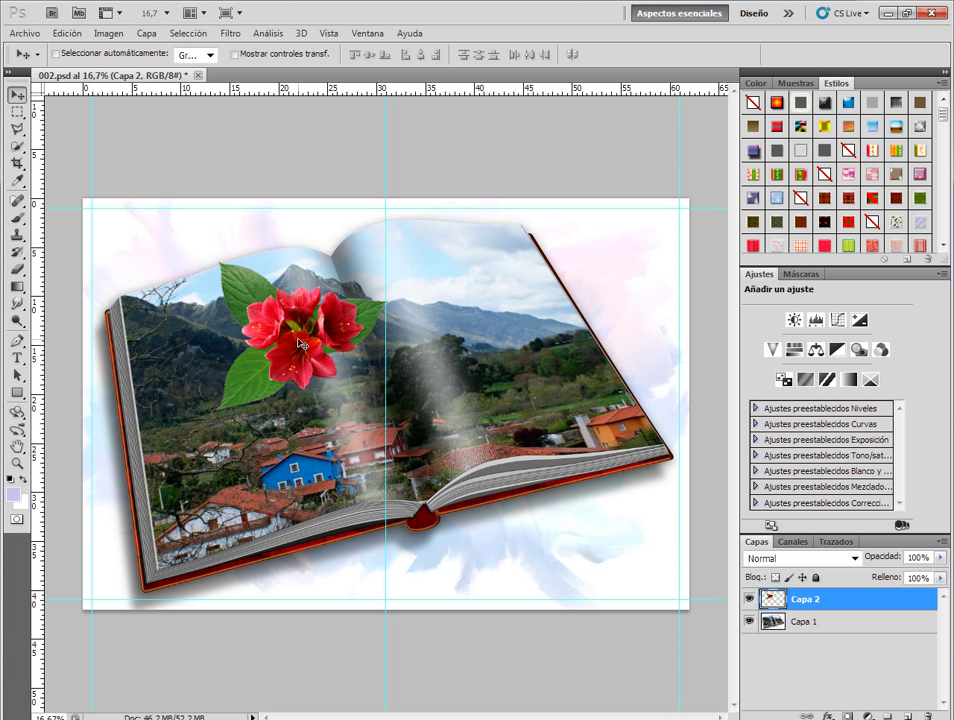
{"action": "mouse_move", "coordinate": [301, 343]}
{"action": "left_mouse_down"}
{"action": "mouse_move", "coordinate": [610, 560]}
{"action": "mouse_move", "coordinate": [570, 528]}
{"action": "left_mouse_up"}
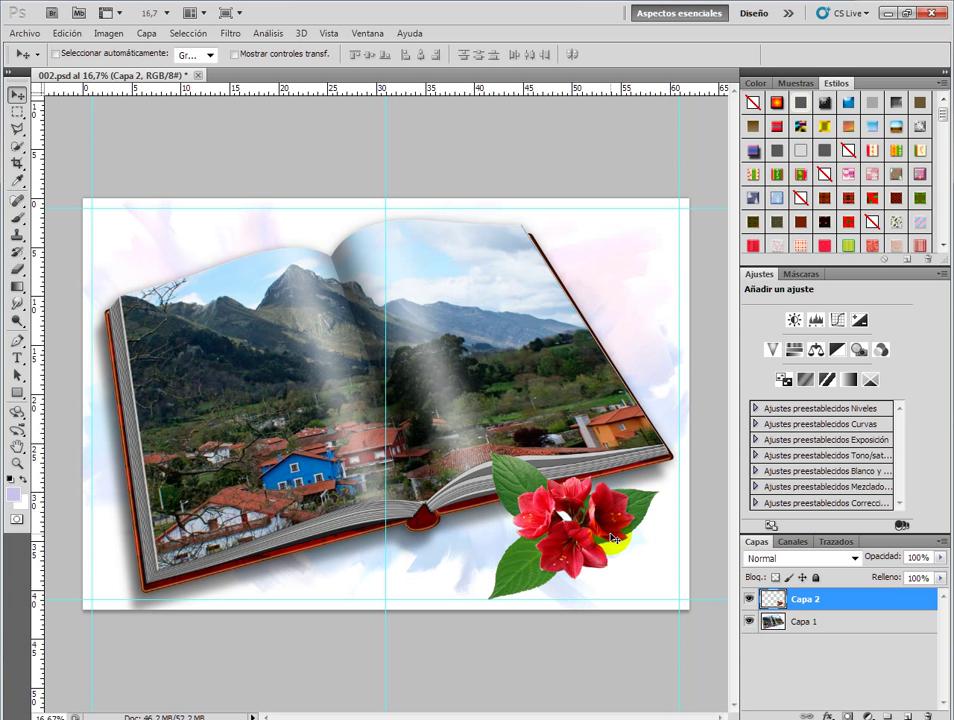
Scale the flower to about 81% and shift it right over the lower-right page edge
{"action": "key", "text": "ctrl+t"}
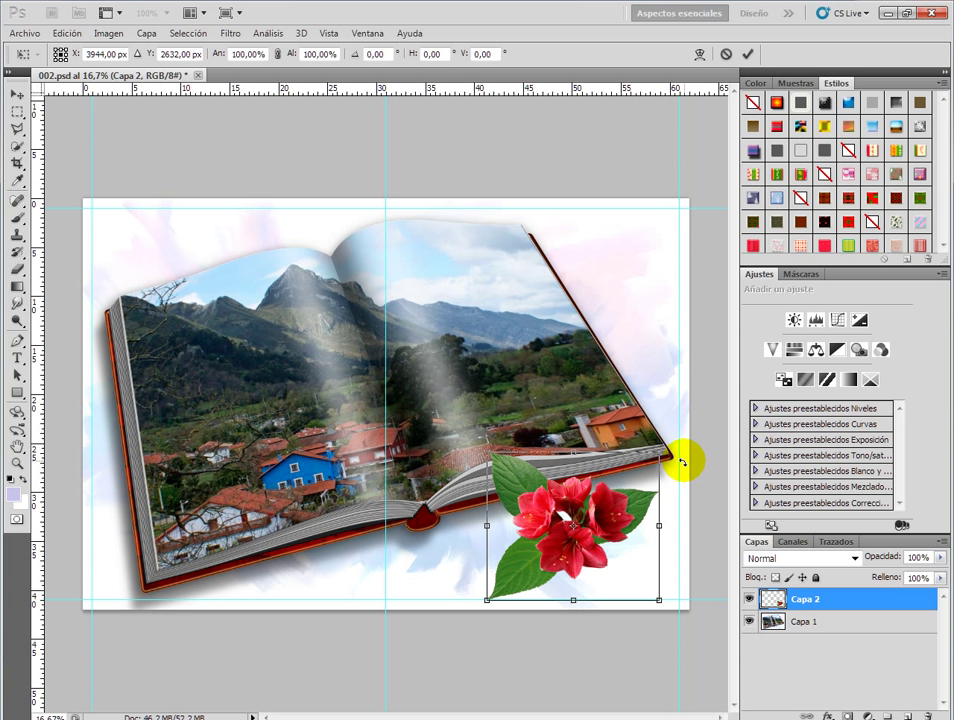
{"action": "left_click_drag", "start_coordinate": [660, 453], "coordinate": [633, 487]}
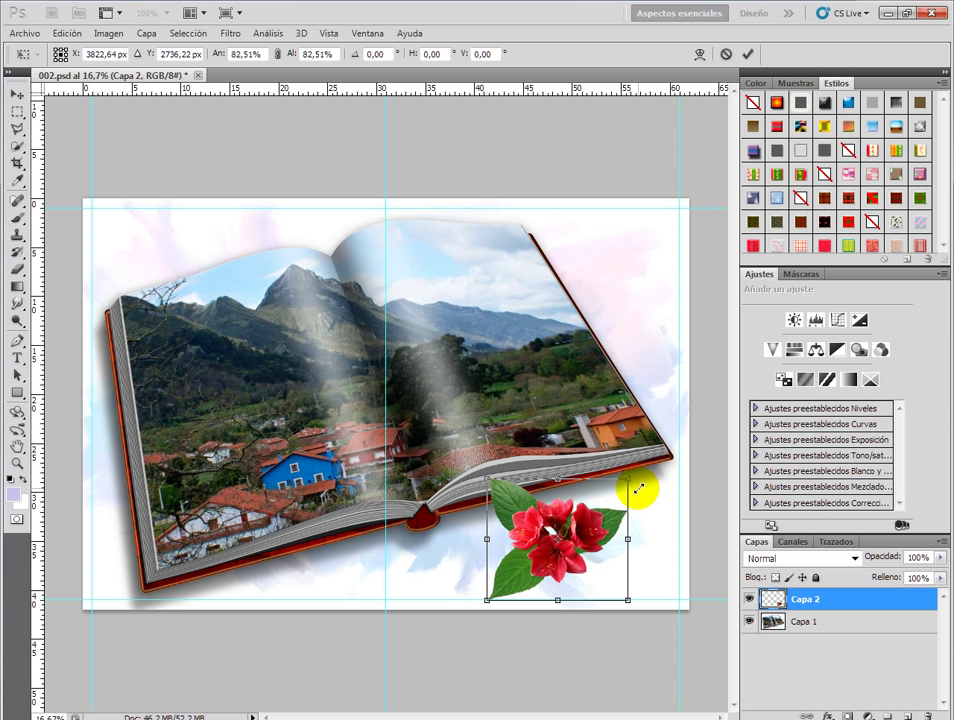
{"action": "left_click_drag", "start_coordinate": [574, 540], "coordinate": [619, 536]}
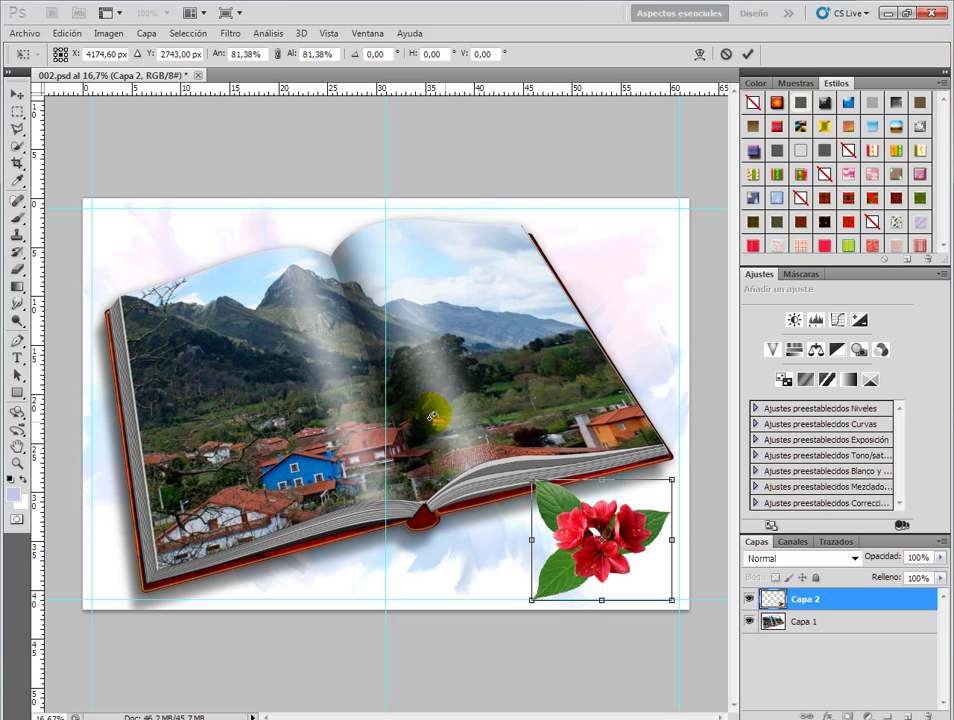
{"action": "left_click", "coordinate": [20, 98]}
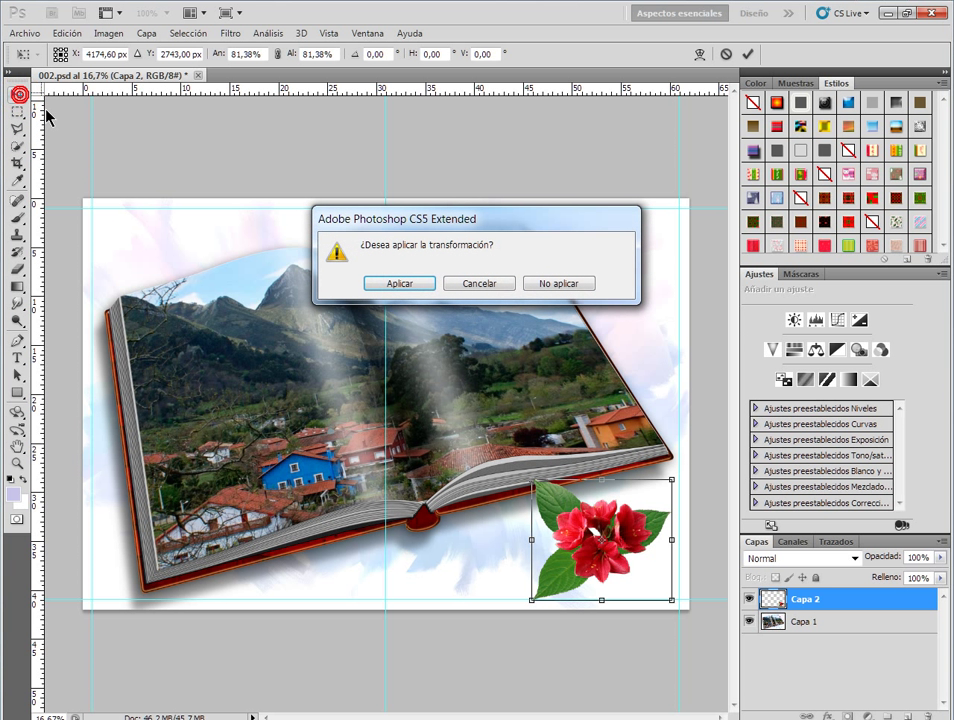
{"action": "left_click", "coordinate": [424, 287]}
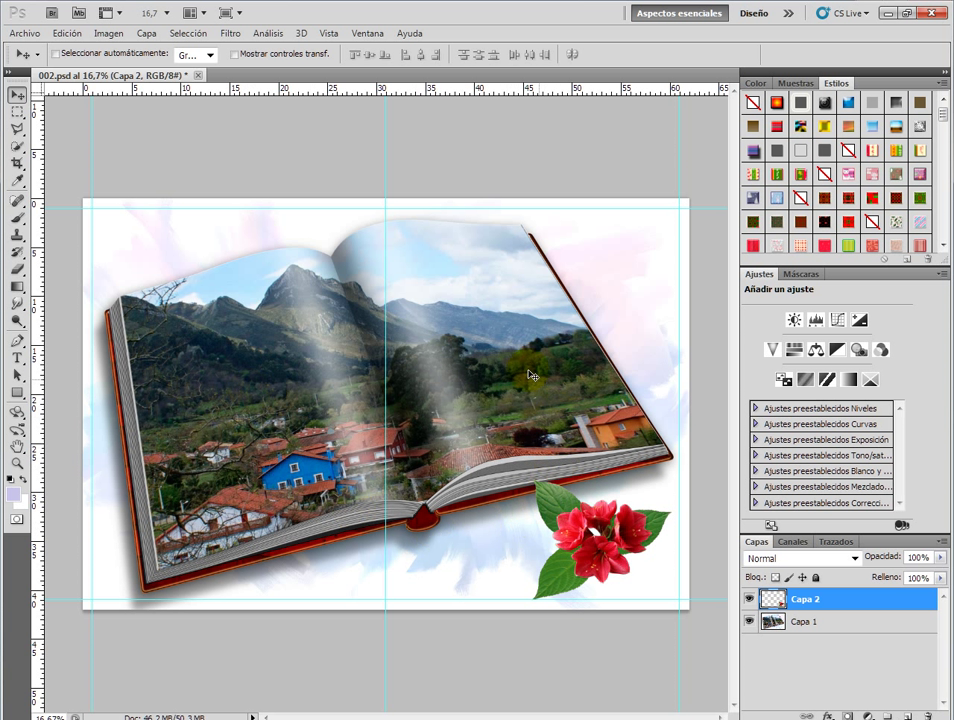
{"action": "left_click_drag", "start_coordinate": [531, 508], "coordinate": [561, 550]}
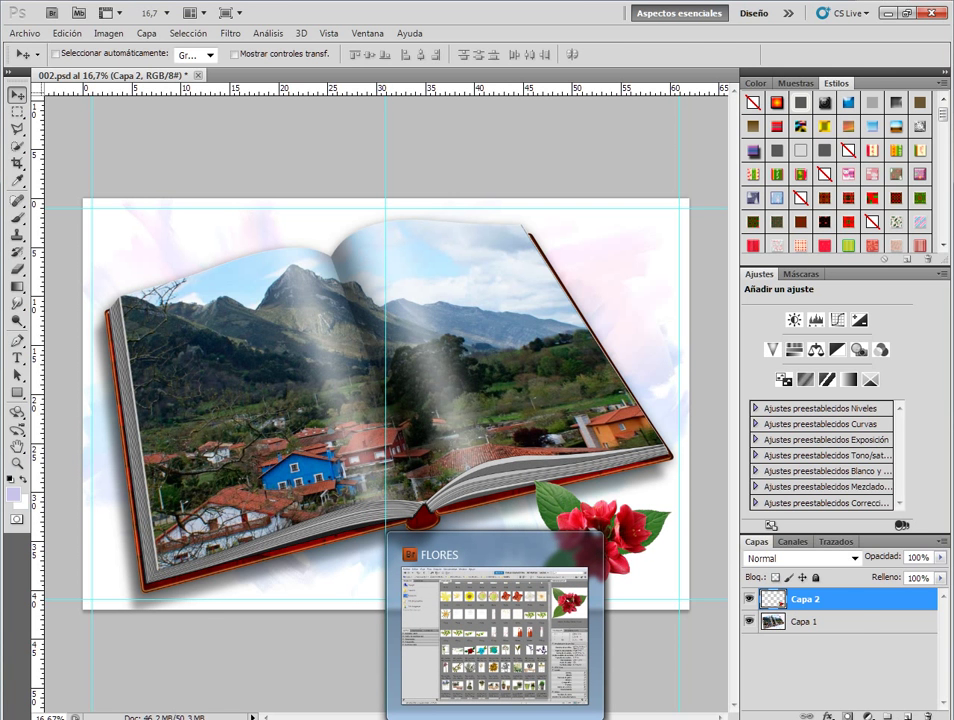
Open Kamirah_Bolshiekoshki_28.png from Bridge's ANIMALITOS folder in Photoshop CS5
{"action": "left_click", "coordinate": [495, 630]}
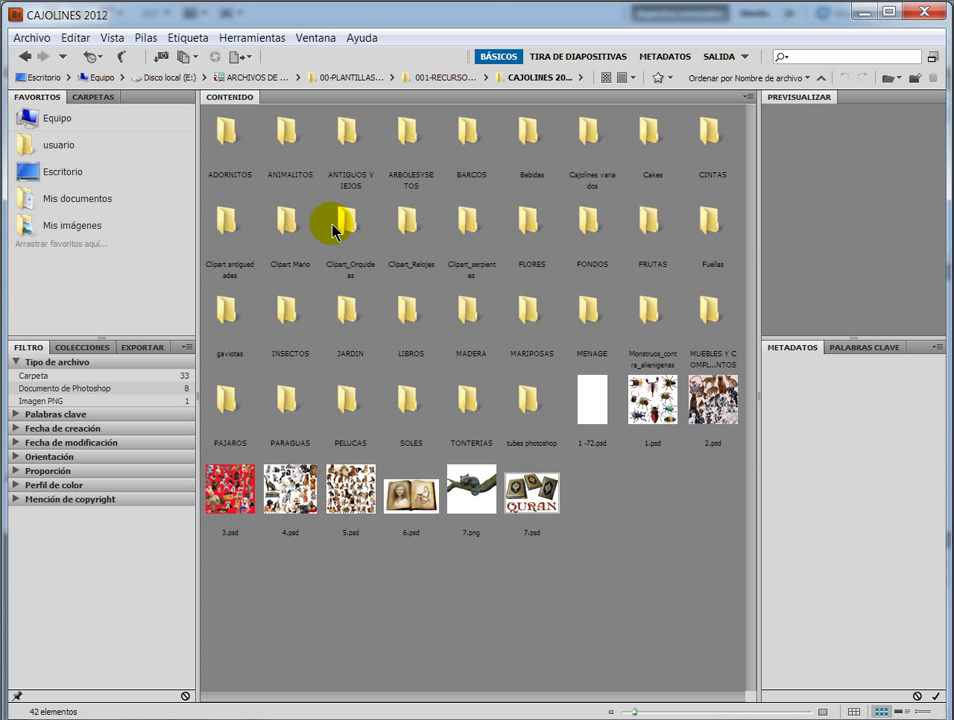
{"action": "double_click", "coordinate": [283, 136]}
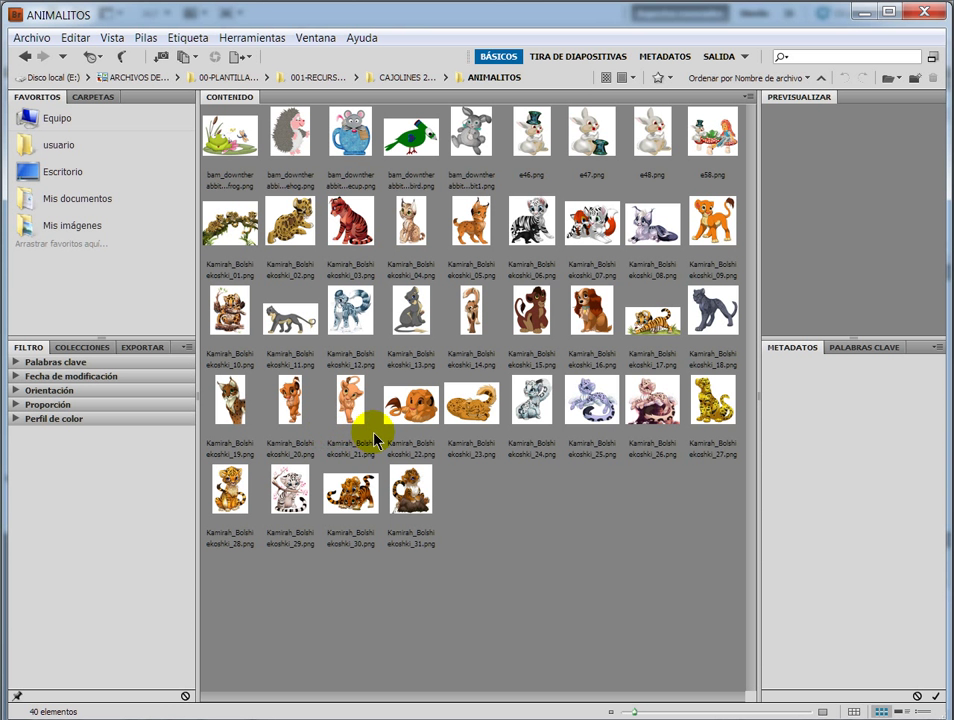
{"action": "right_click", "coordinate": [230, 505]}
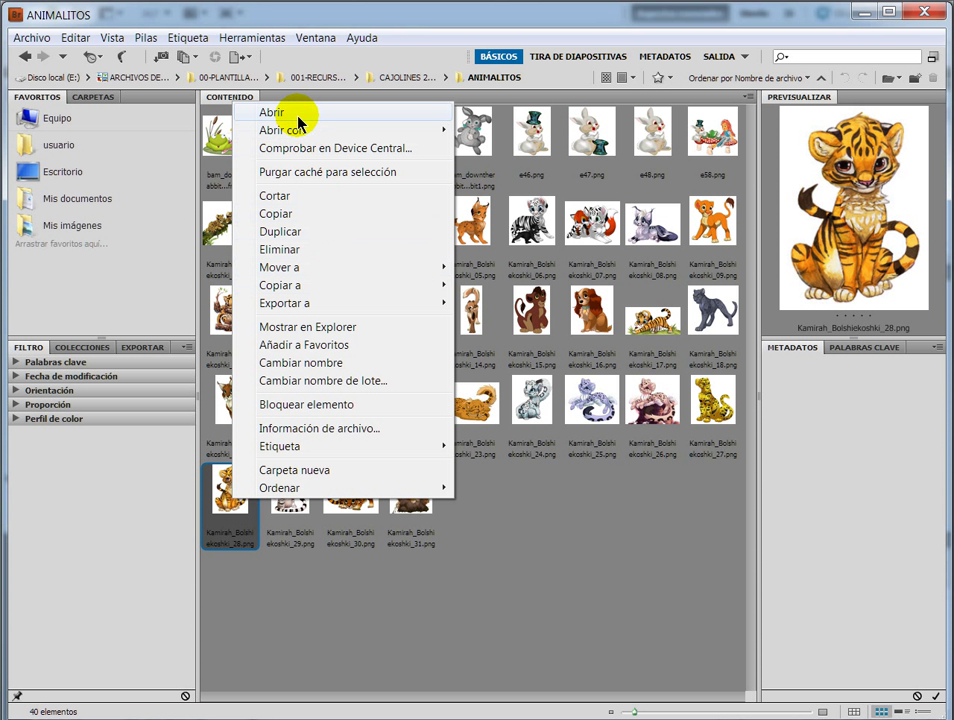
{"action": "mouse_move", "coordinate": [283, 130]}
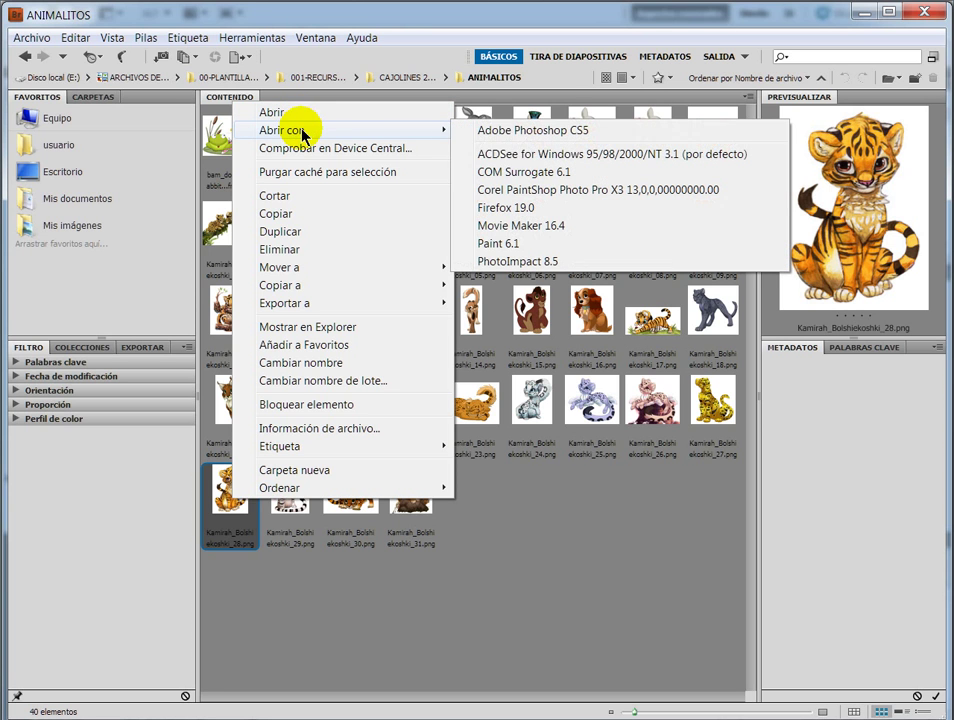
{"action": "left_click", "coordinate": [546, 137]}
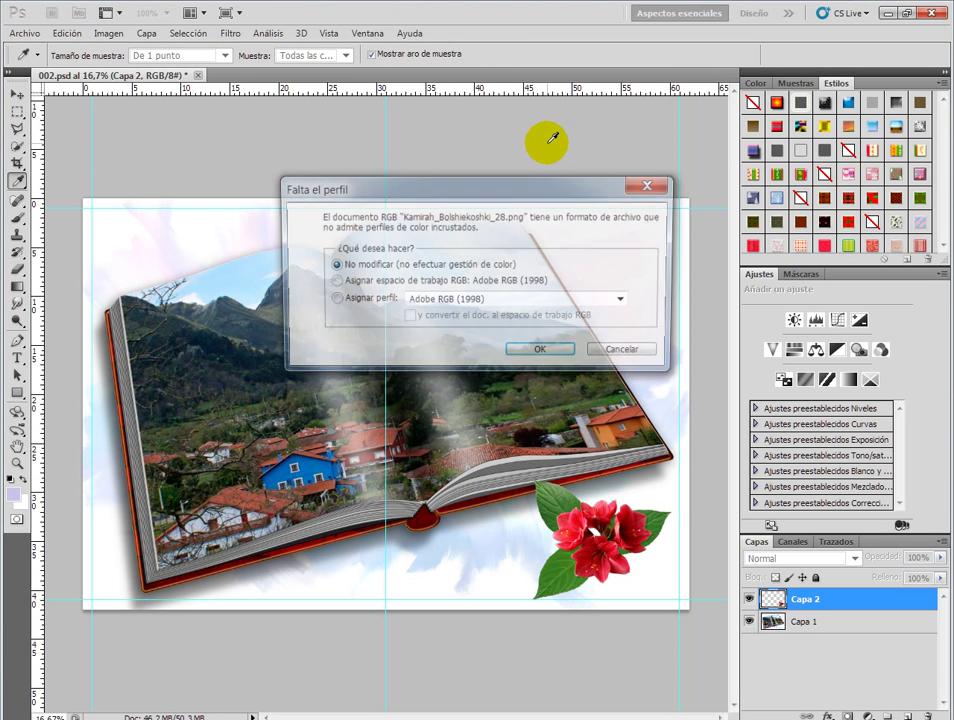
Copy the tiger cub into 002.psd as Capa 3, close its file, and move it top-right
{"action": "left_click", "coordinate": [545, 353]}
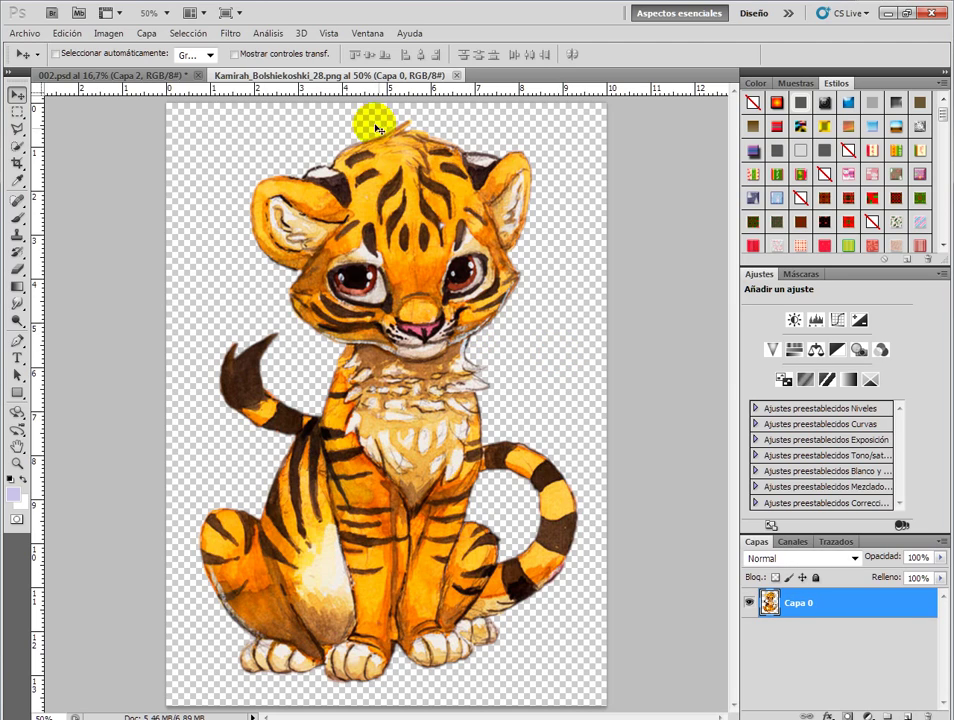
{"action": "mouse_move", "coordinate": [352, 75]}
{"action": "left_mouse_down"}
{"action": "mouse_move", "coordinate": [676, 108]}
{"action": "mouse_move", "coordinate": [744, 92]}
{"action": "left_mouse_up"}
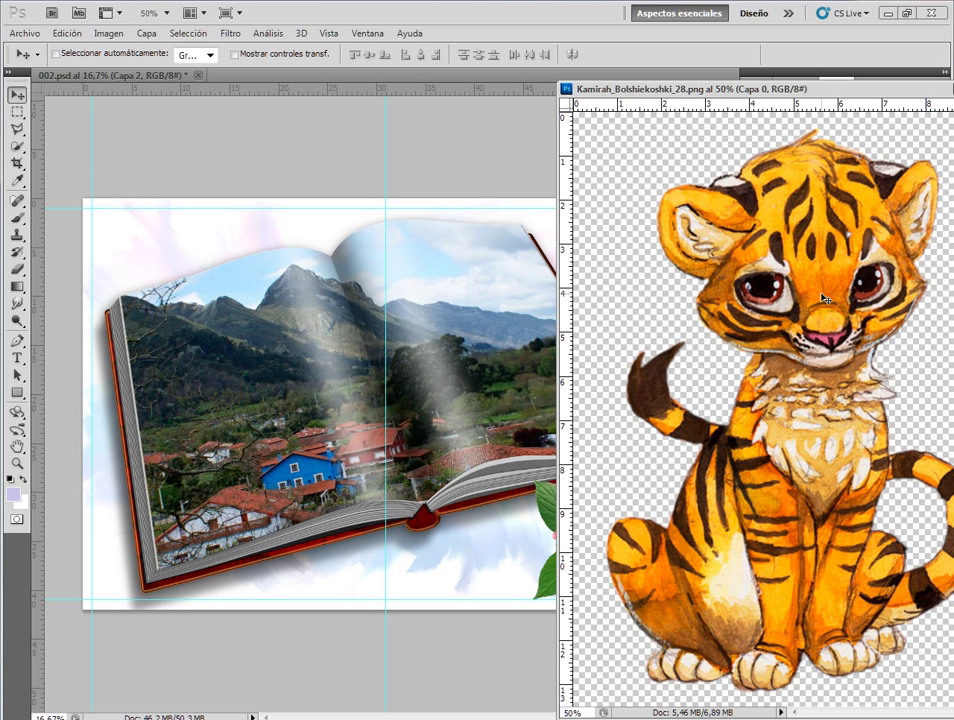
{"action": "left_click_drag", "start_coordinate": [825, 298], "coordinate": [357, 335]}
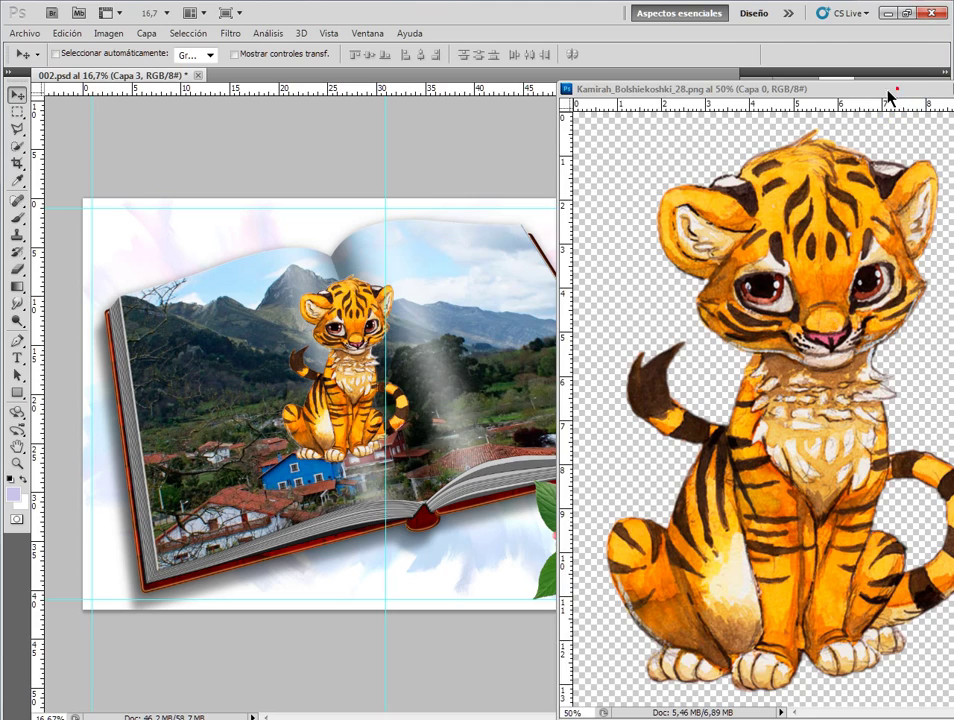
{"action": "left_click_drag", "start_coordinate": [890, 92], "coordinate": [735, 130]}
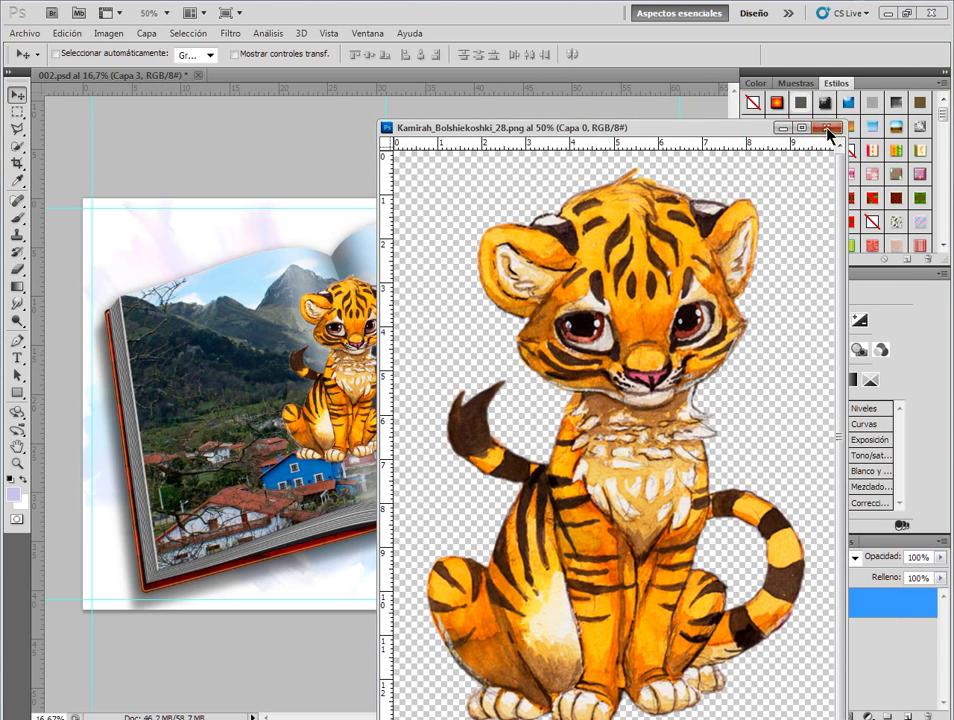
{"action": "left_click", "coordinate": [824, 130]}
{"action": "mouse_move", "coordinate": [393, 323]}
{"action": "left_mouse_down"}
{"action": "mouse_move", "coordinate": [260, 296]}
{"action": "mouse_move", "coordinate": [493, 432]}
{"action": "mouse_move", "coordinate": [637, 251]}
{"action": "mouse_move", "coordinate": [616, 255]}
{"action": "left_mouse_up"}
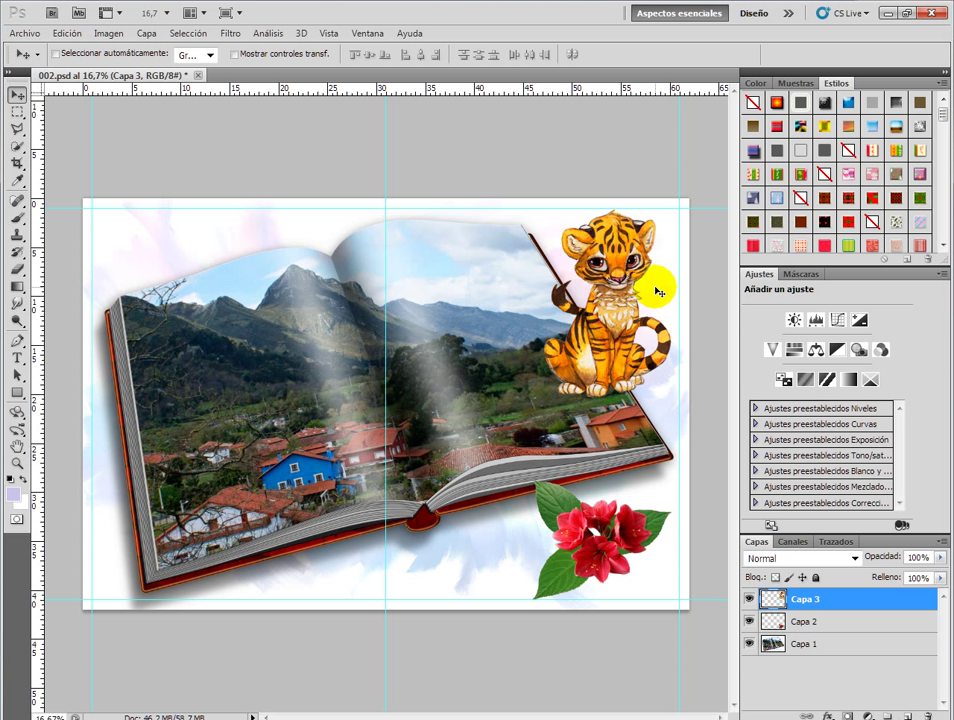
Scale the tiger cub to 63.45% and fit it into the book's upper-right corner
{"action": "key", "text": "ctrl+t"}
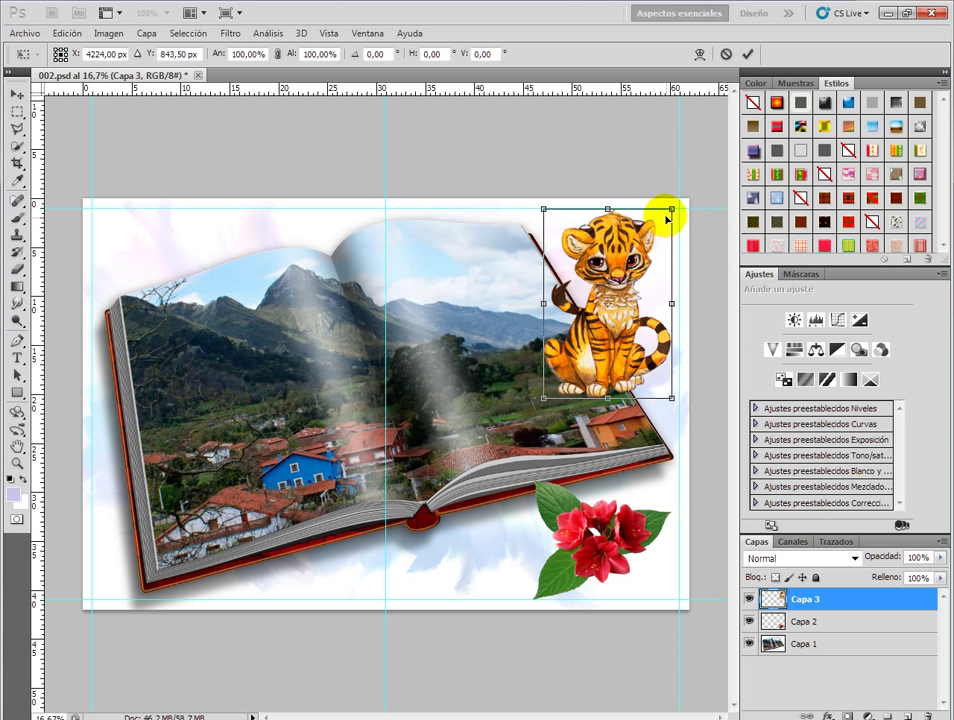
{"action": "left_click_drag", "start_coordinate": [673, 207], "coordinate": [625, 279]}
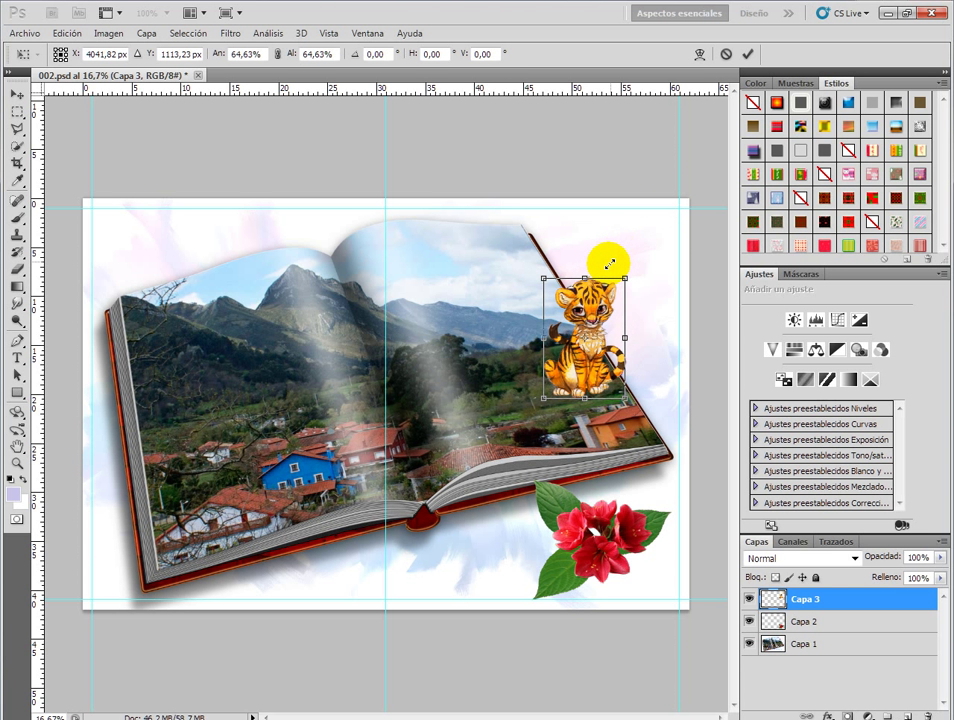
{"action": "left_click_drag", "start_coordinate": [586, 350], "coordinate": [636, 297]}
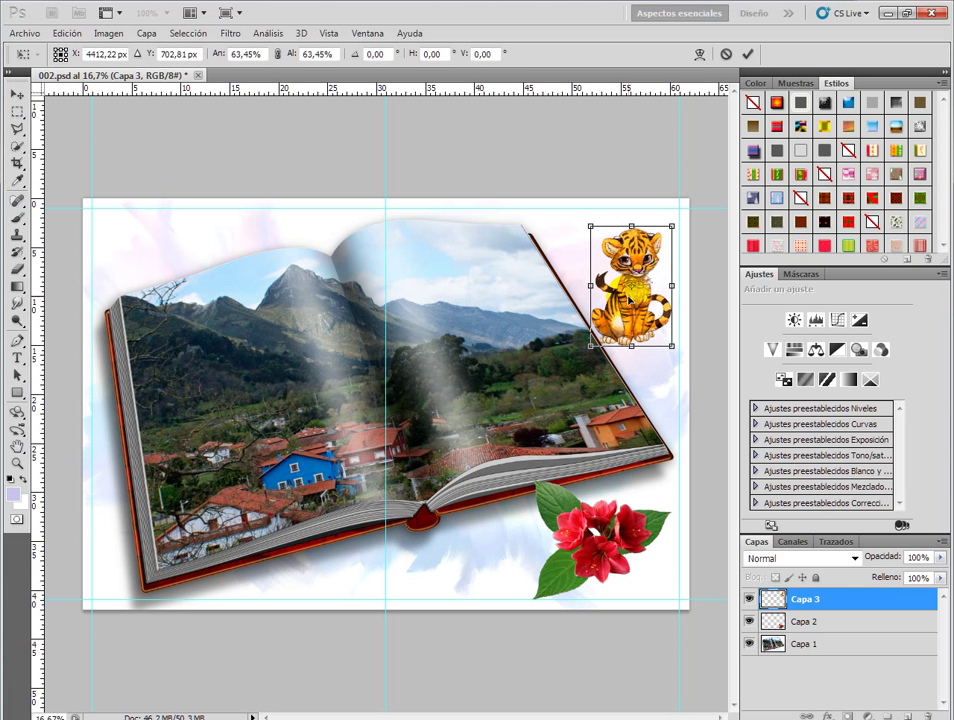
{"action": "left_click_drag", "start_coordinate": [637, 297], "coordinate": [640, 296]}
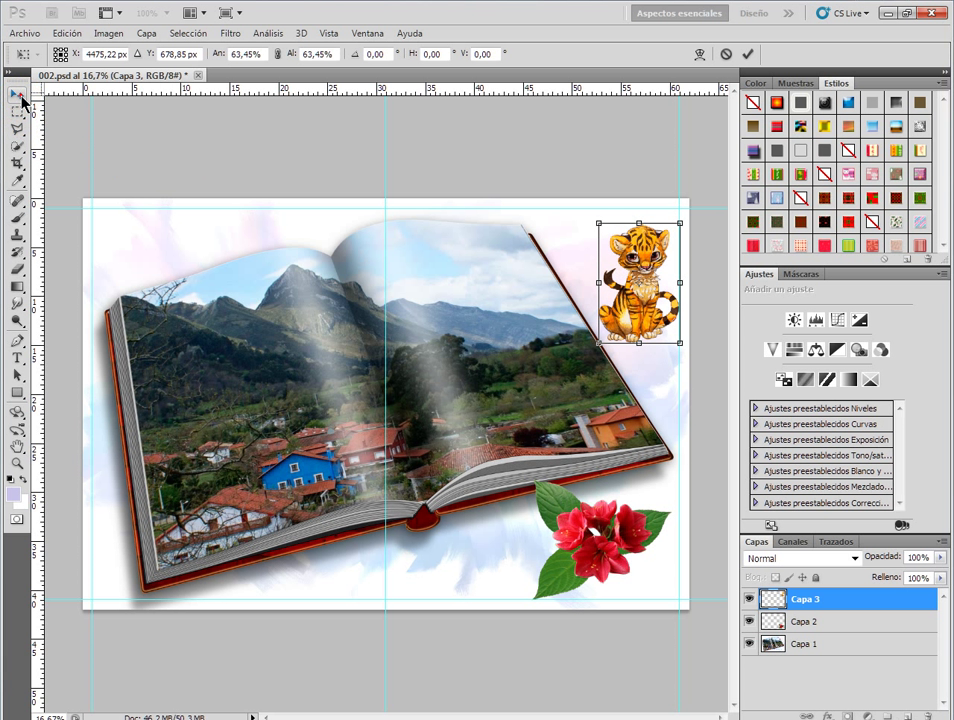
{"action": "left_click", "coordinate": [17, 93]}
{"action": "left_click", "coordinate": [385, 283]}
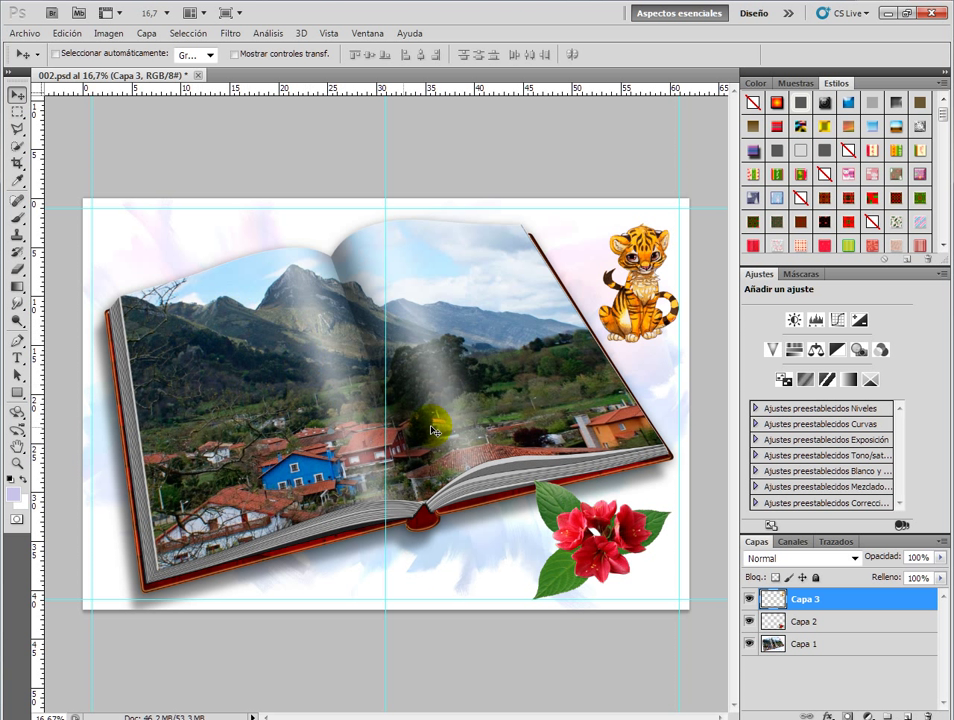
Select the Type tool with the Hobo Std font family
{"action": "left_click", "coordinate": [17, 357]}
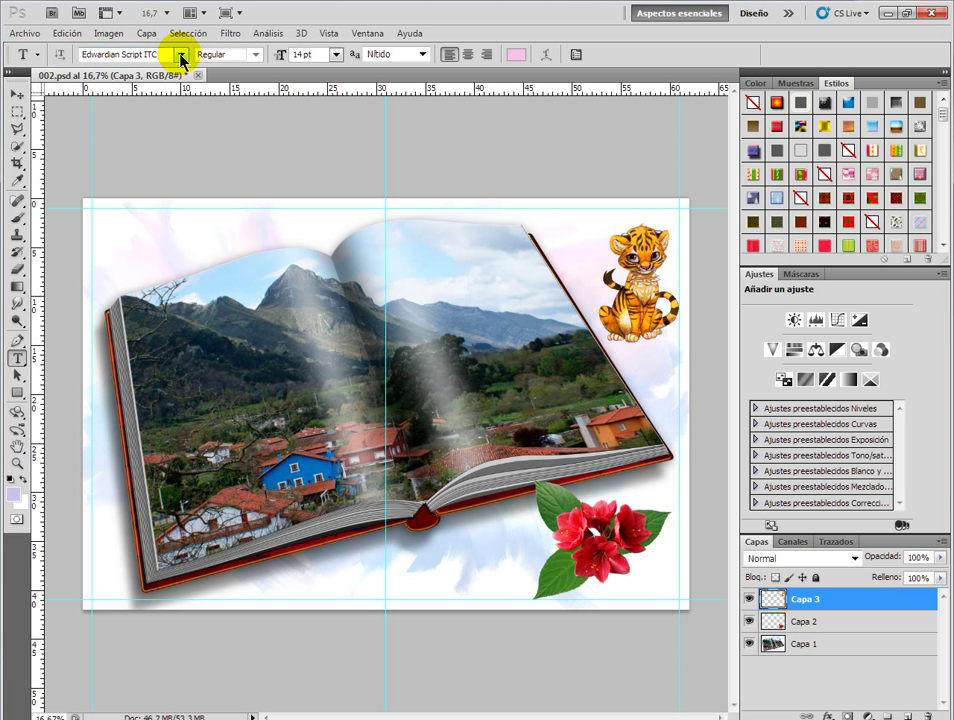
{"action": "left_click", "coordinate": [182, 56]}
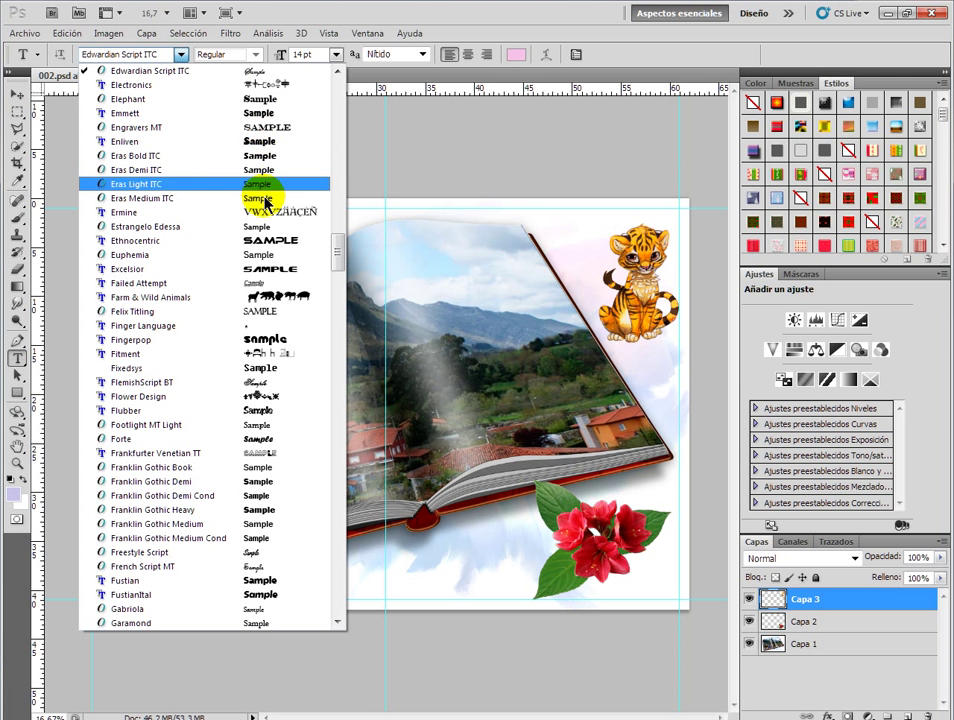
{"action": "left_click_drag", "start_coordinate": [341, 251], "coordinate": [336, 313]}
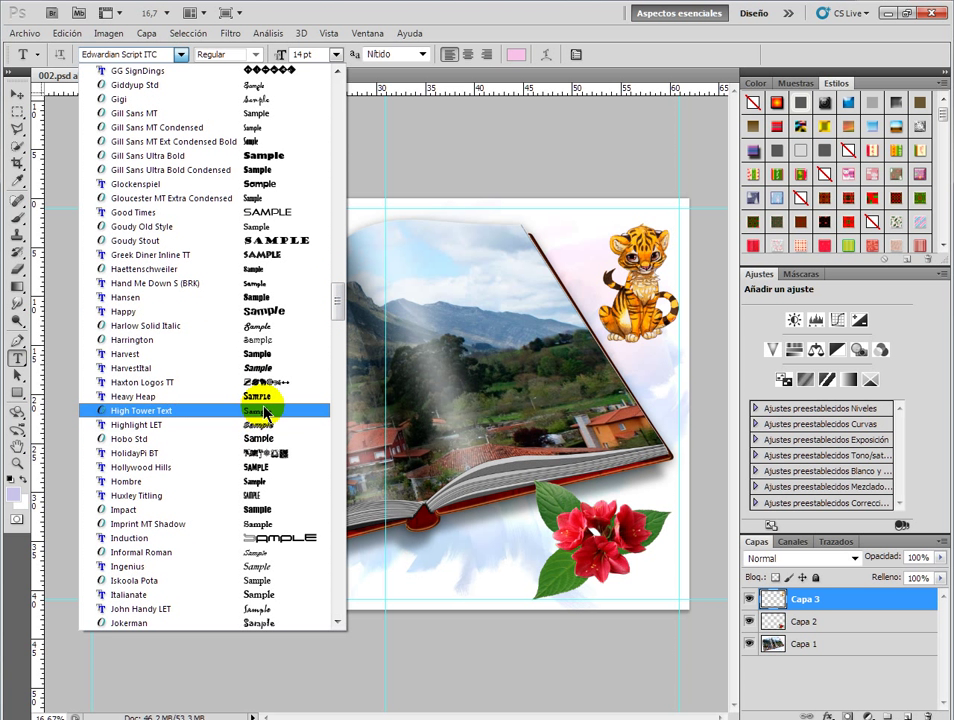
{"action": "left_click", "coordinate": [255, 438]}
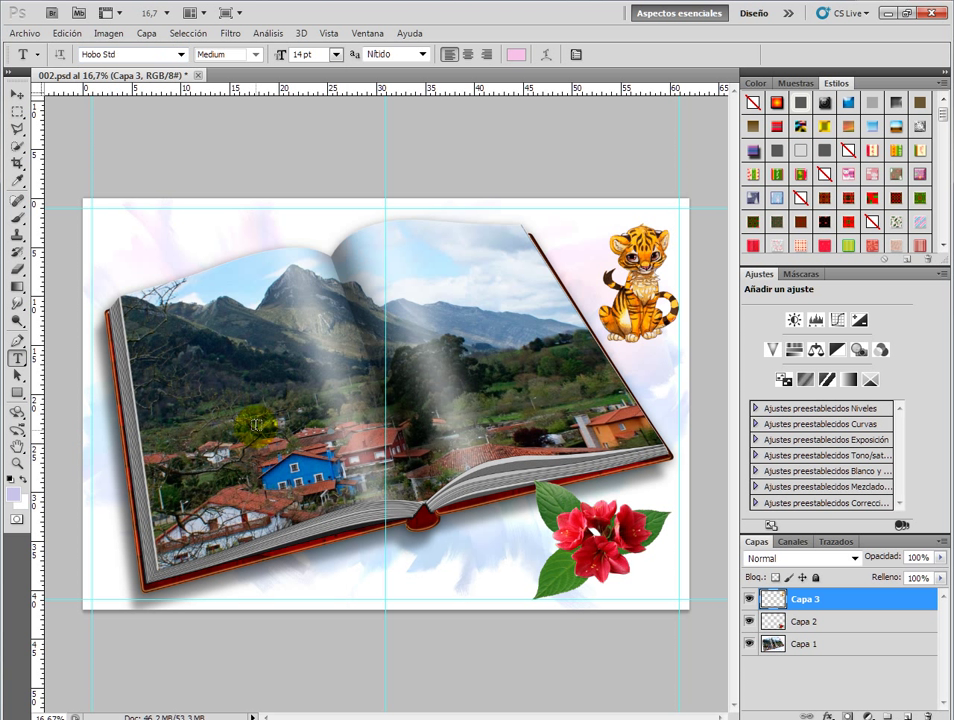
Type the pink title 'NUEVA DE LLANES' above the book's left page
{"action": "left_click", "coordinate": [164, 251]}
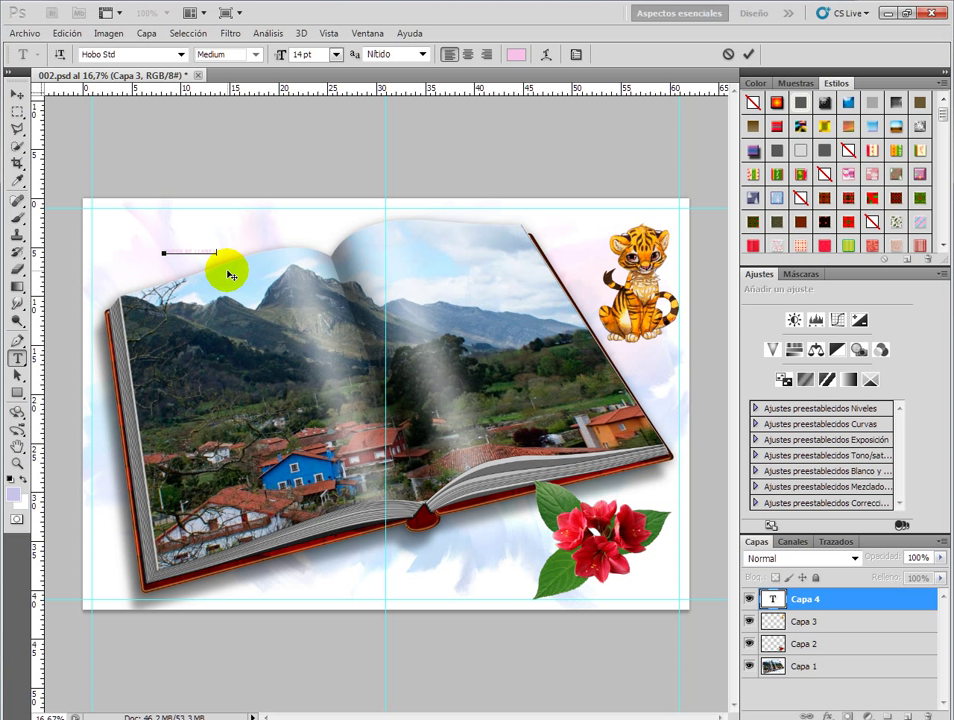
{"action": "key", "text": "ctrl+a"}
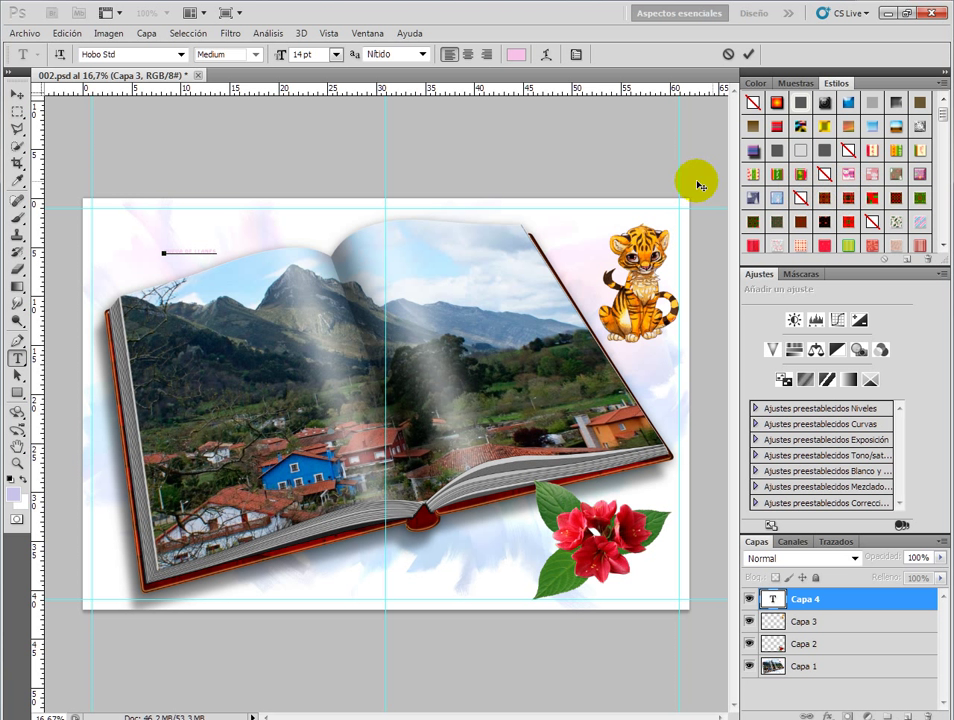
{"action": "left_click", "coordinate": [17, 97]}
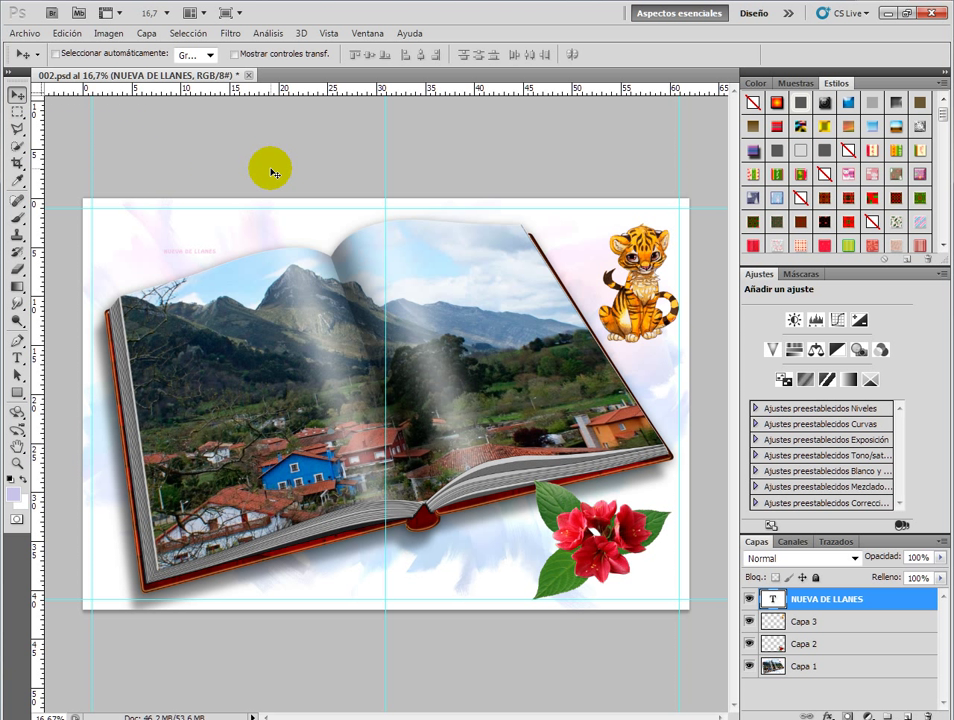
{"action": "key", "text": "ctrl+t"}
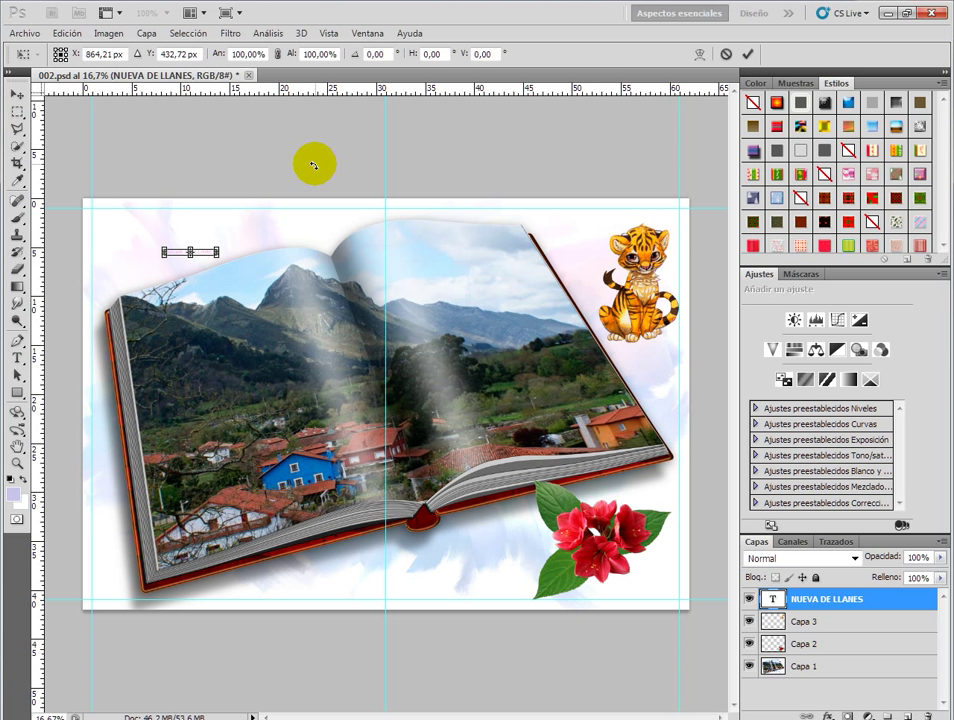
Enlarge the title, stretch it taller, and rotate it about -15° along the page's top edge
{"action": "left_click_drag", "start_coordinate": [217, 245], "coordinate": [364, 234]}
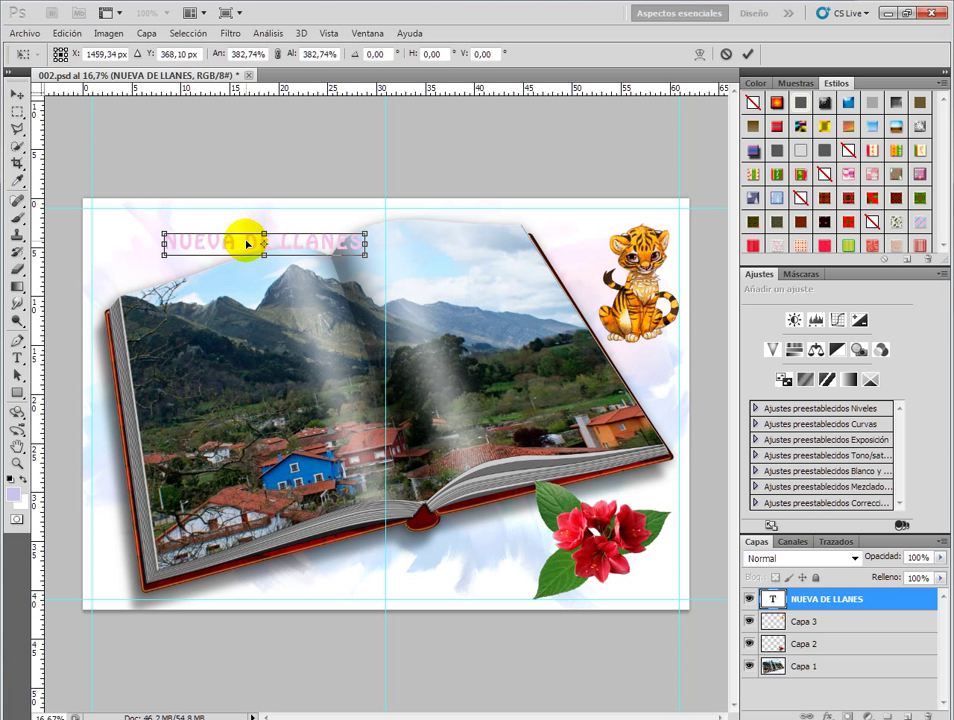
{"action": "left_click_drag", "start_coordinate": [249, 241], "coordinate": [194, 232]}
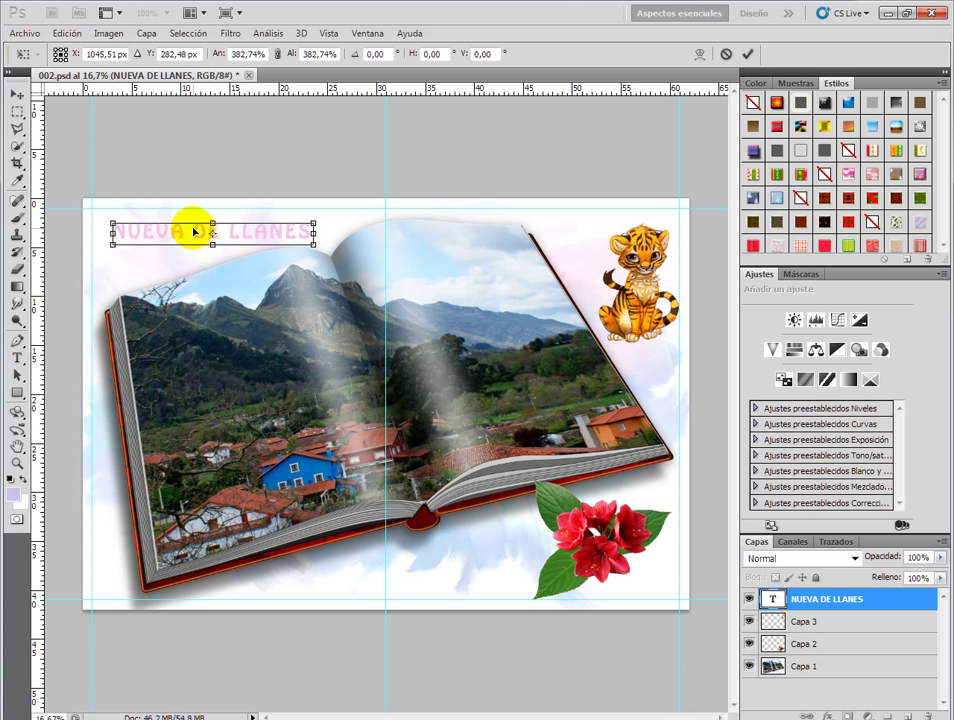
{"action": "left_click_drag", "start_coordinate": [321, 222], "coordinate": [325, 208]}
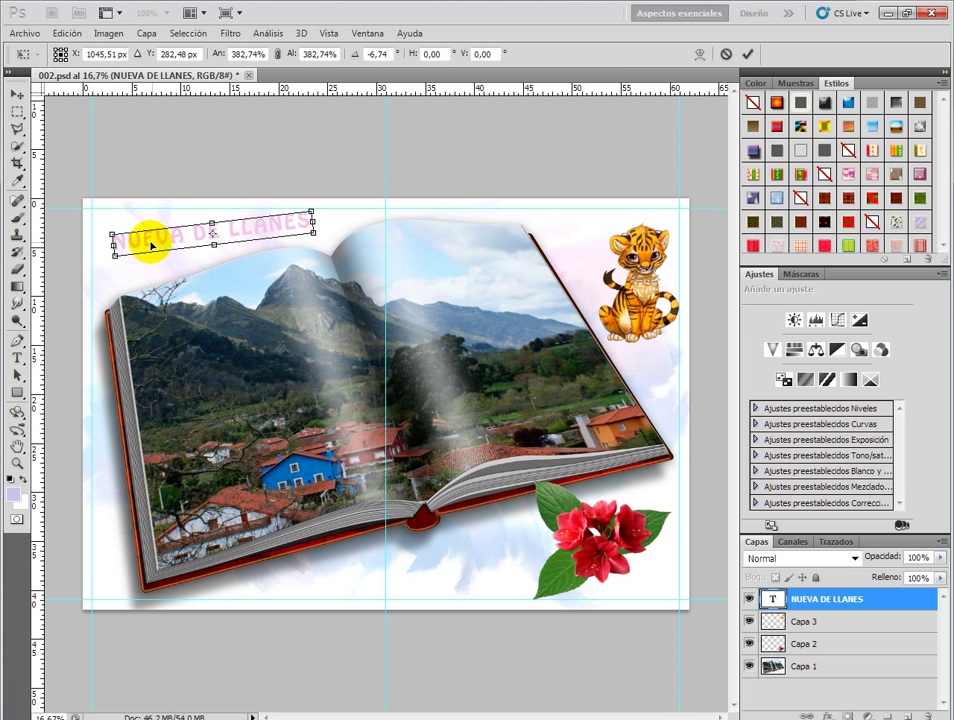
{"action": "left_click_drag", "start_coordinate": [149, 249], "coordinate": [143, 260]}
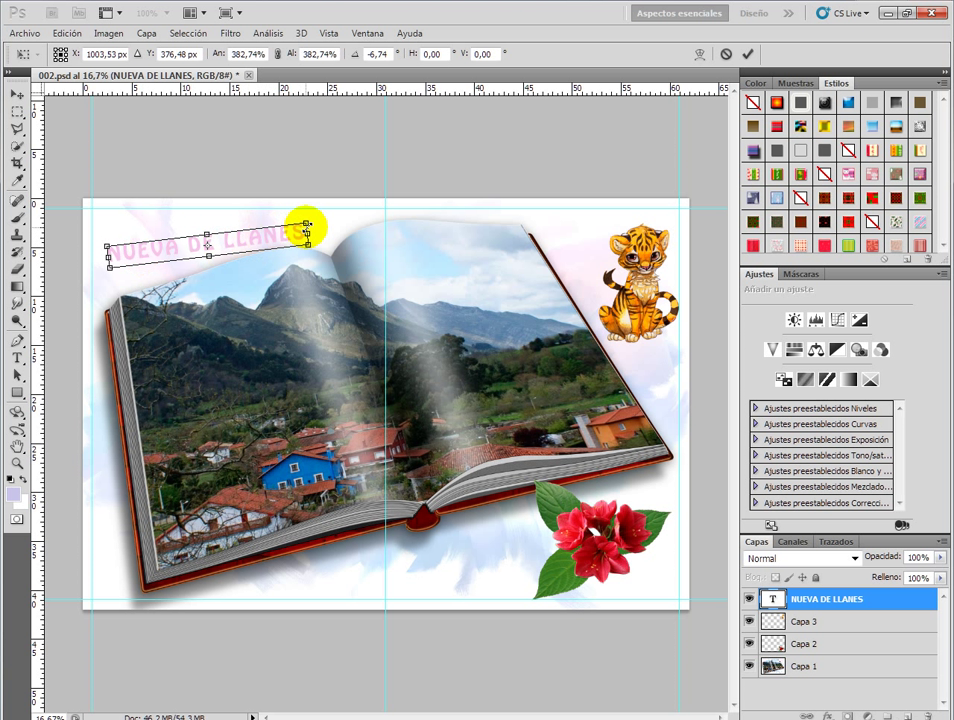
{"action": "left_click_drag", "start_coordinate": [315, 221], "coordinate": [317, 209]}
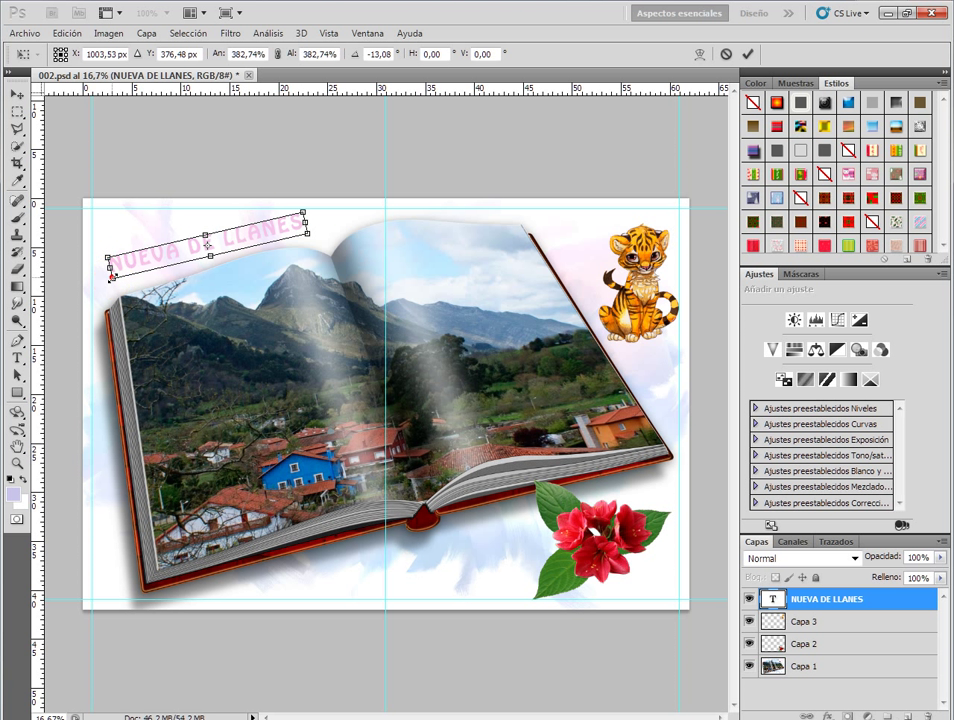
{"action": "left_click_drag", "start_coordinate": [113, 277], "coordinate": [115, 282]}
{"action": "left_click_drag", "start_coordinate": [314, 211], "coordinate": [316, 206]}
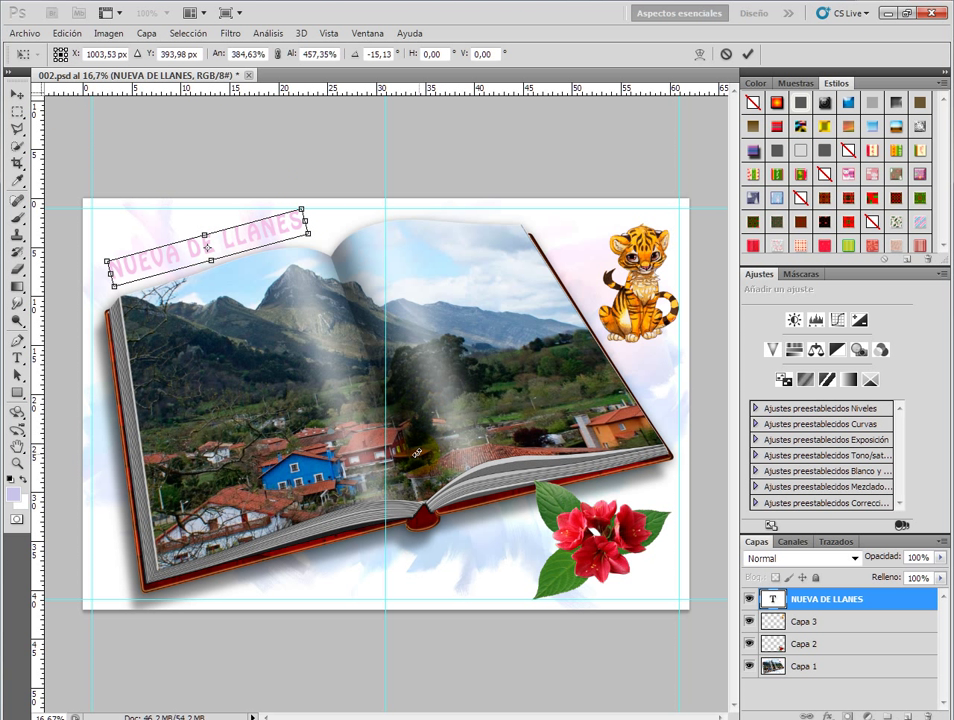
{"action": "left_click", "coordinate": [18, 95]}
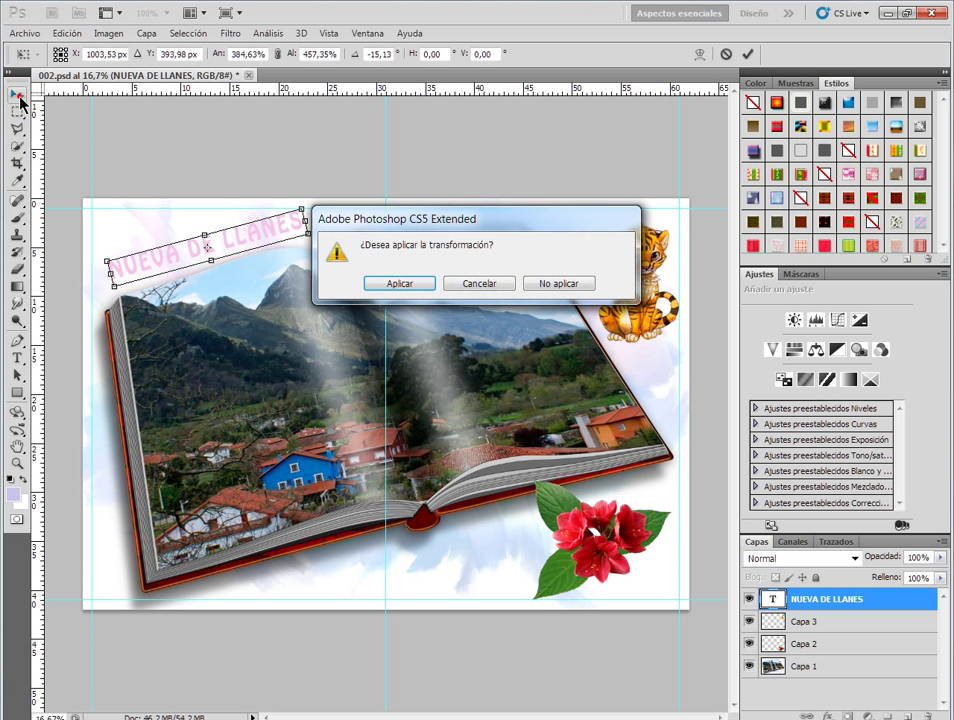
{"action": "left_click", "coordinate": [392, 282]}
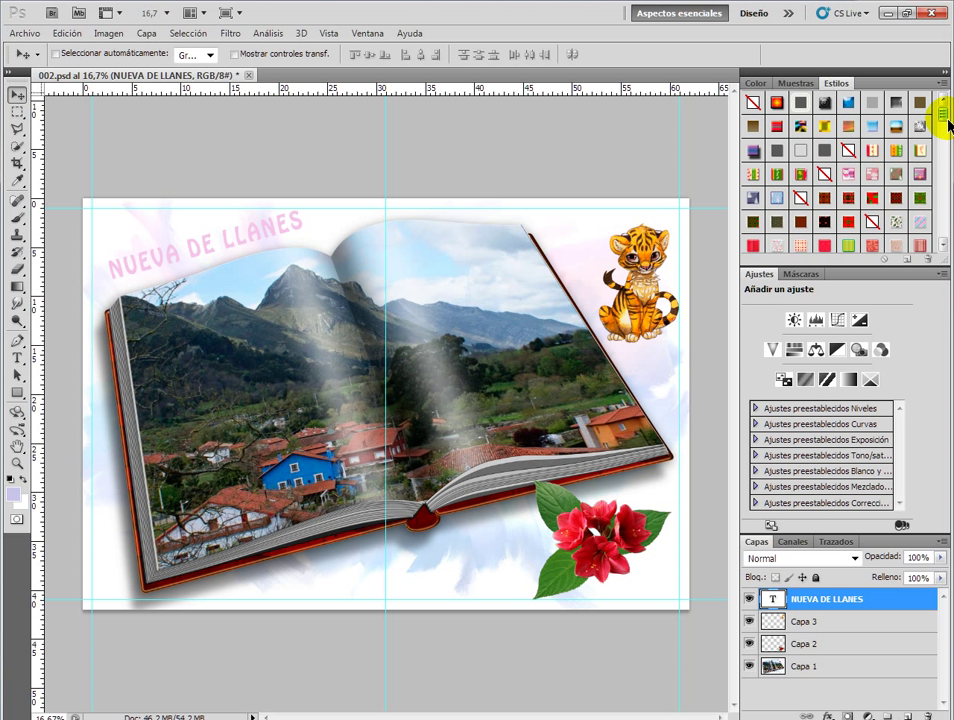
Apply a red Estilos preset to the title, replacing an undone teal trial style
{"action": "left_click_drag", "start_coordinate": [944, 118], "coordinate": [943, 140]}
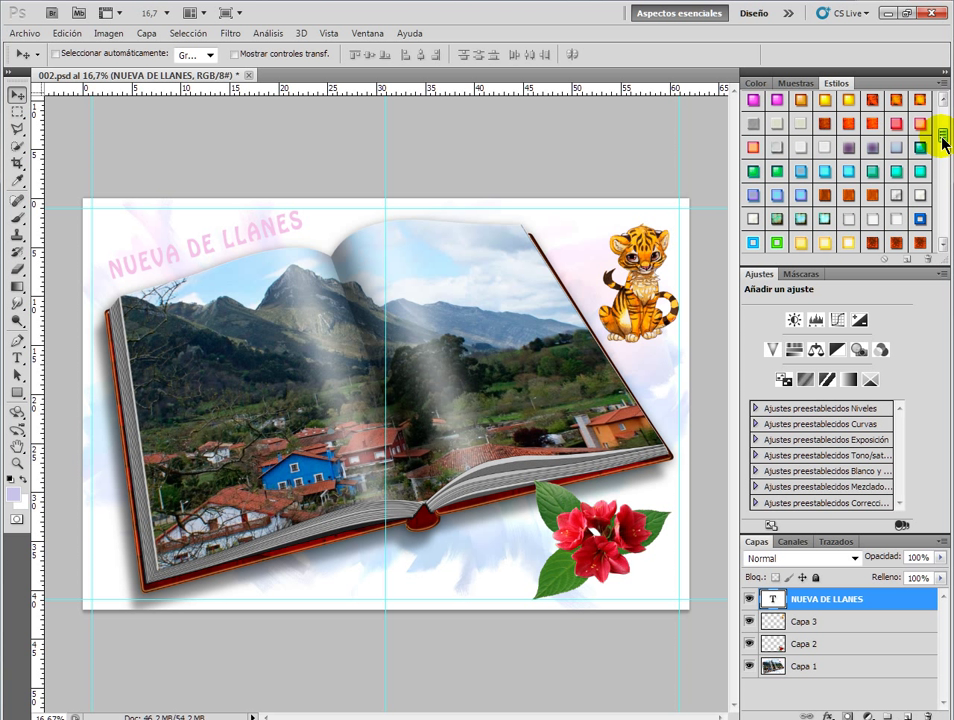
{"action": "left_click", "coordinate": [778, 175]}
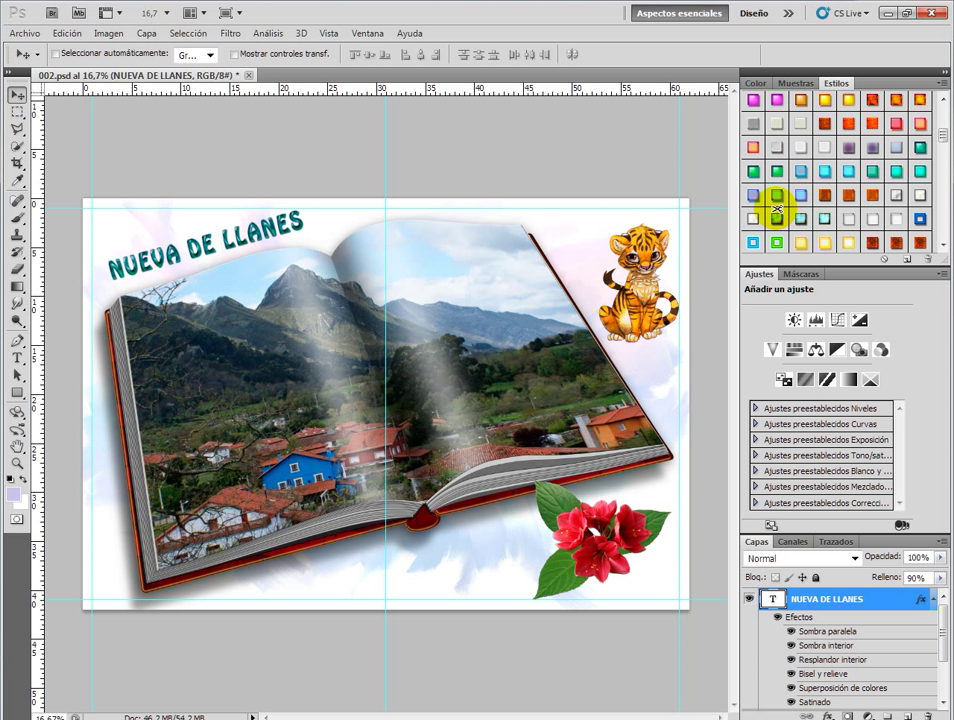
{"action": "key", "text": "ctrl+z"}
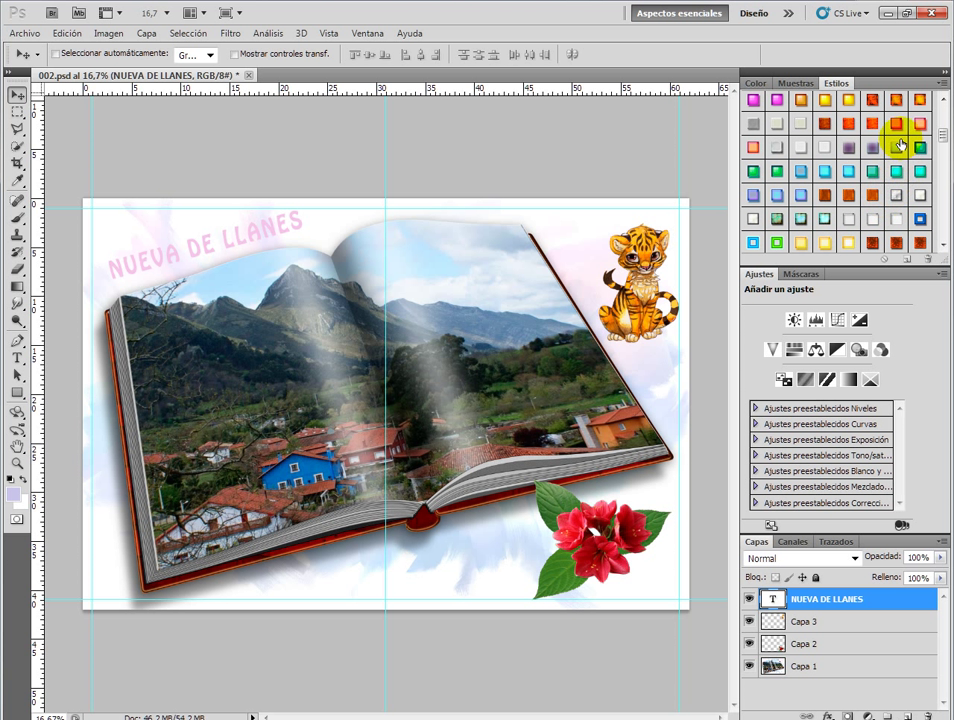
{"action": "left_click", "coordinate": [895, 123]}
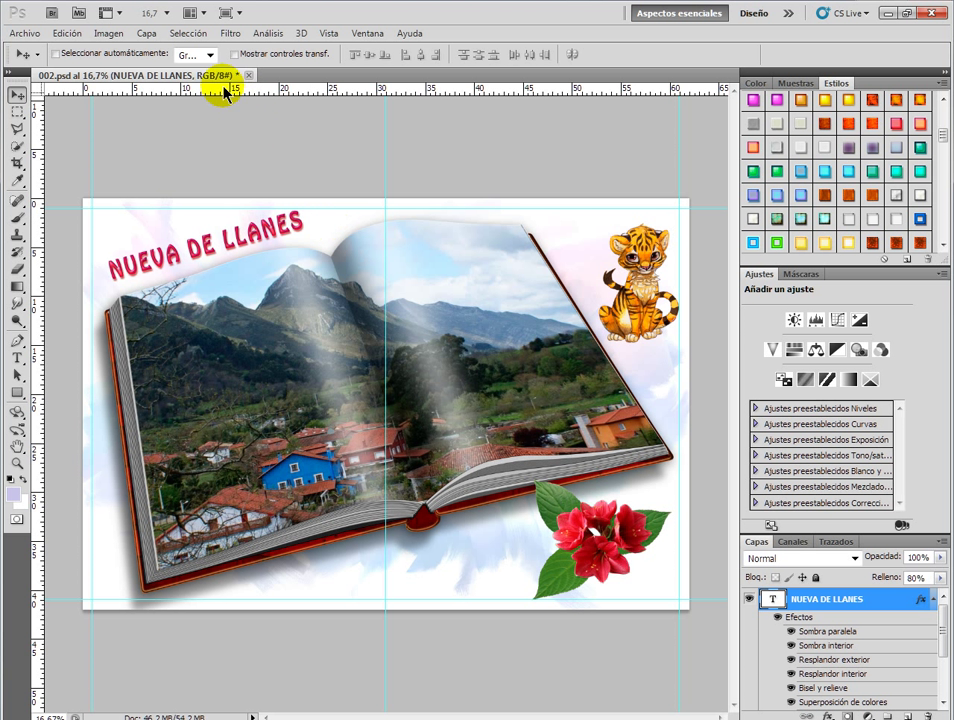
{"action": "left_click", "coordinate": [147, 34]}
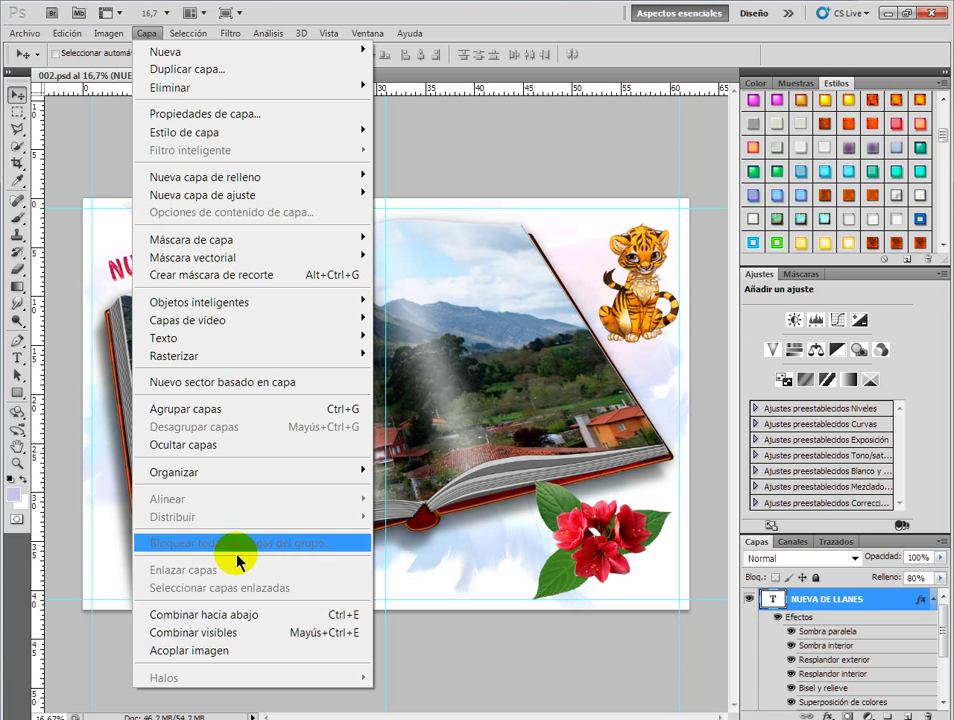
Merge visible layers with Capa > Combinar visibles, then select the whole canvas
{"action": "left_click", "coordinate": [214, 634]}
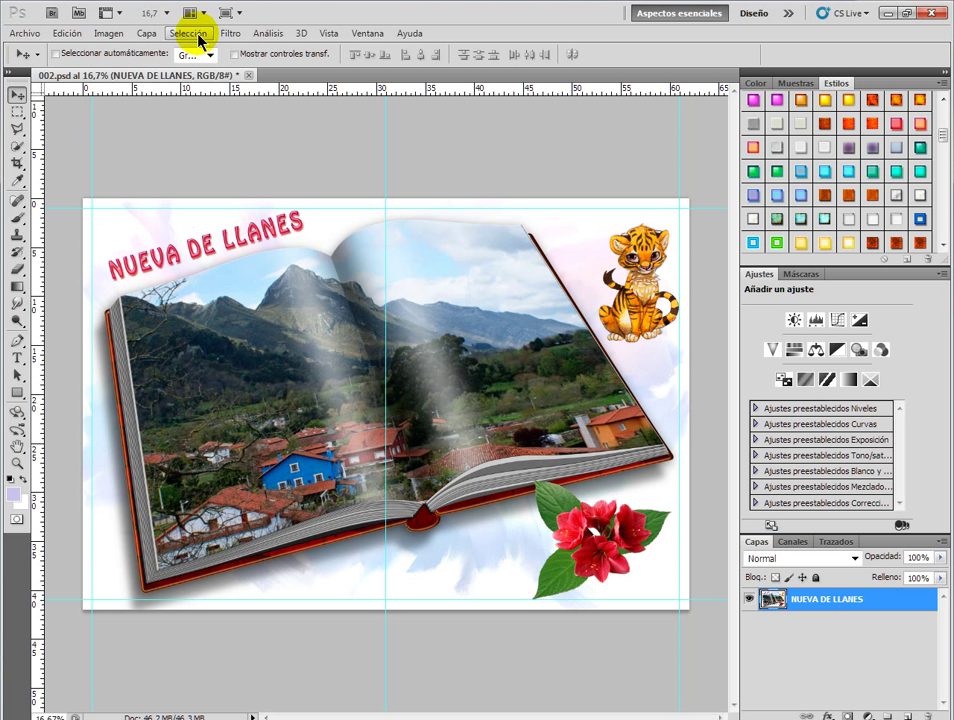
{"action": "left_click", "coordinate": [200, 40]}
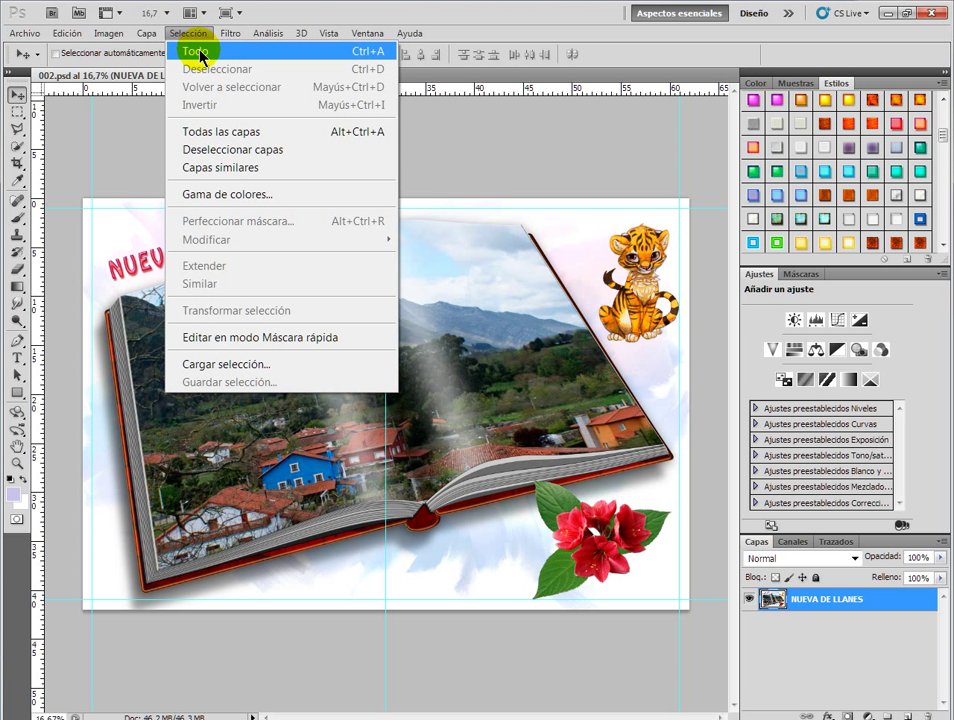
{"action": "left_click", "coordinate": [200, 57]}
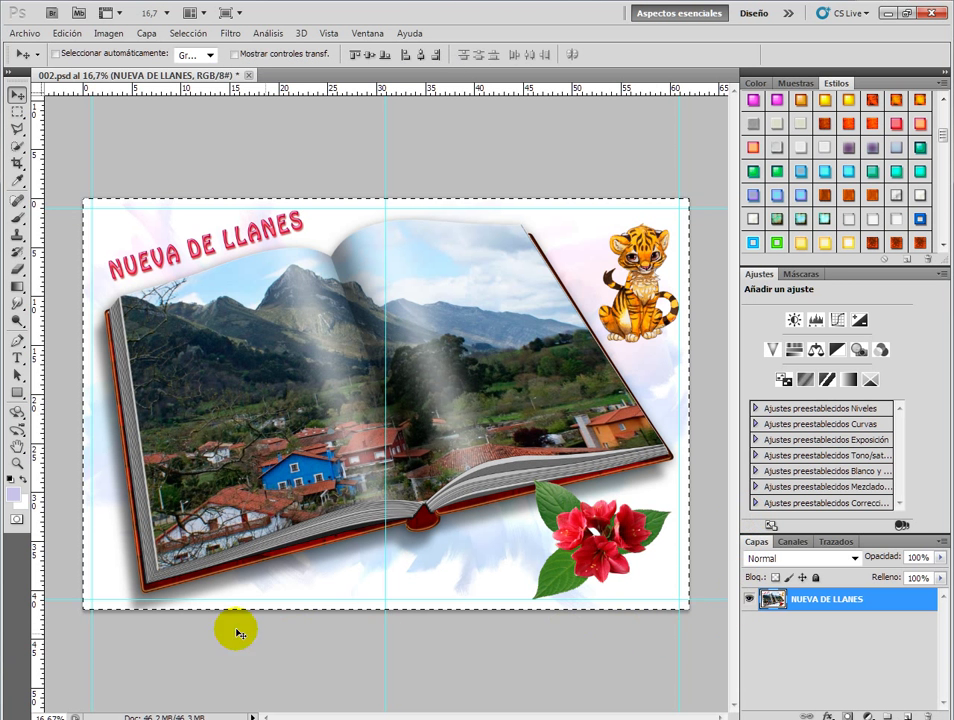
{"action": "left_click", "coordinate": [184, 33]}
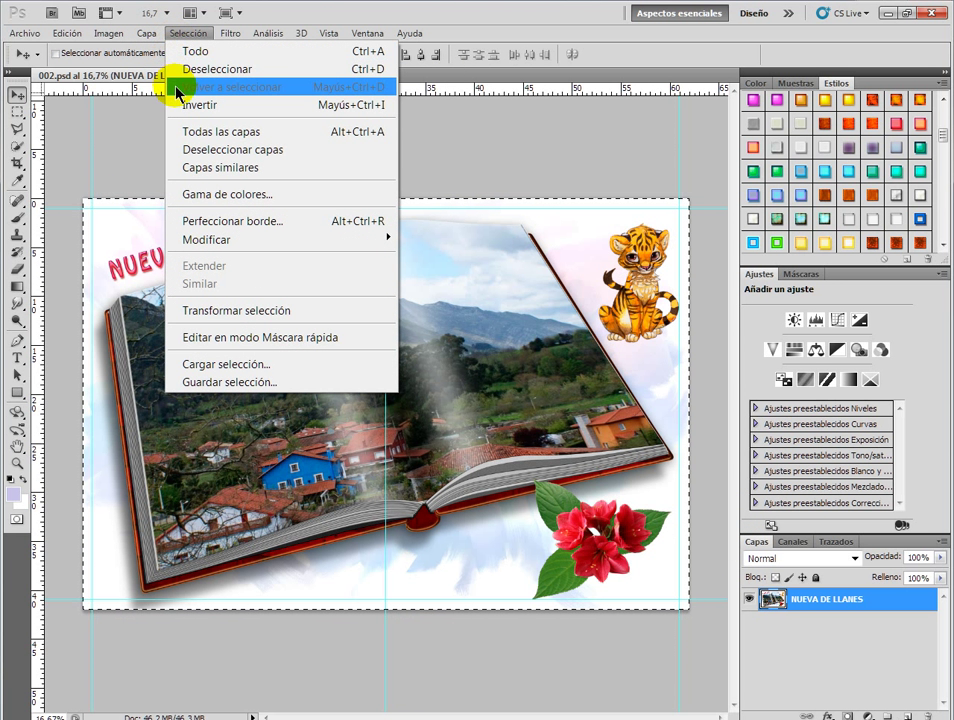
{"action": "mouse_move", "coordinate": [206, 239]}
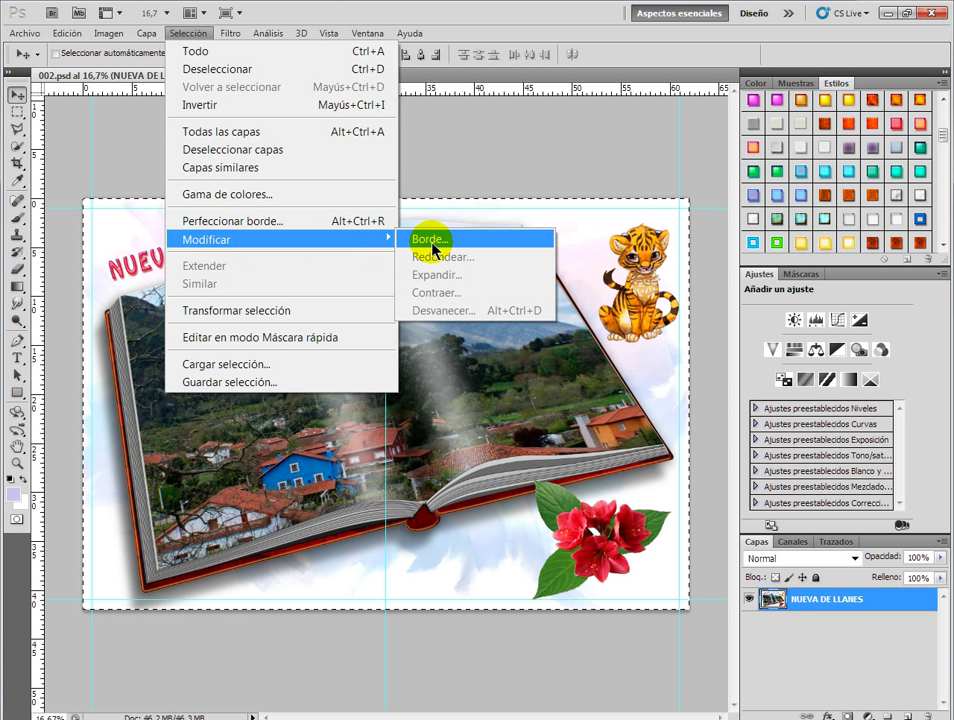
Convert the full-canvas selection into a 25-pixel border band with Modificar > Borde
{"action": "left_click", "coordinate": [435, 242]}
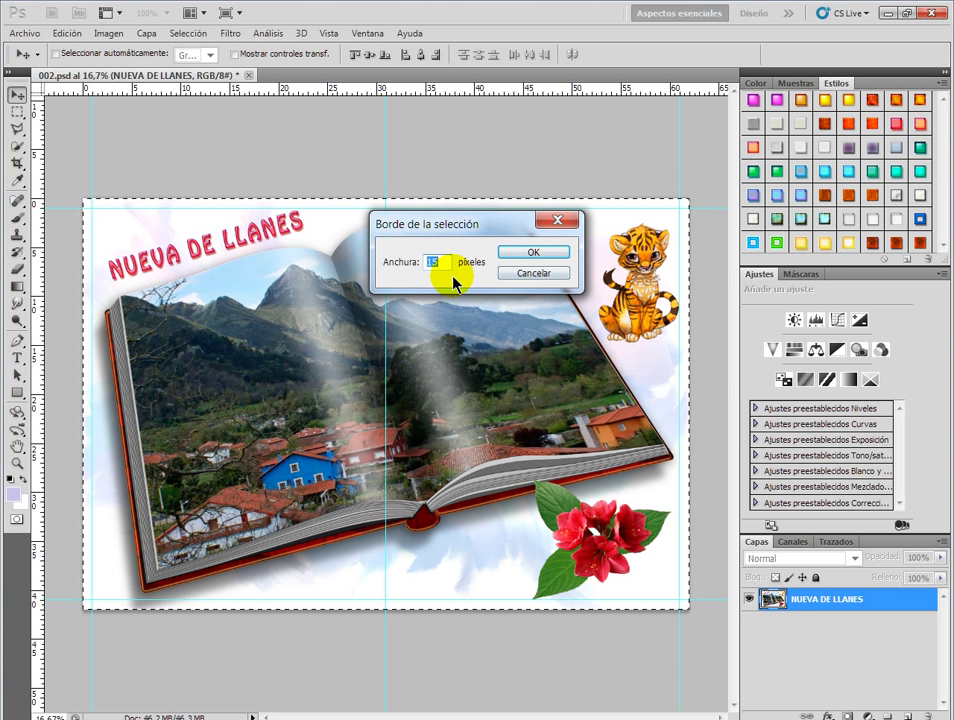
{"action": "left_click", "coordinate": [543, 256]}
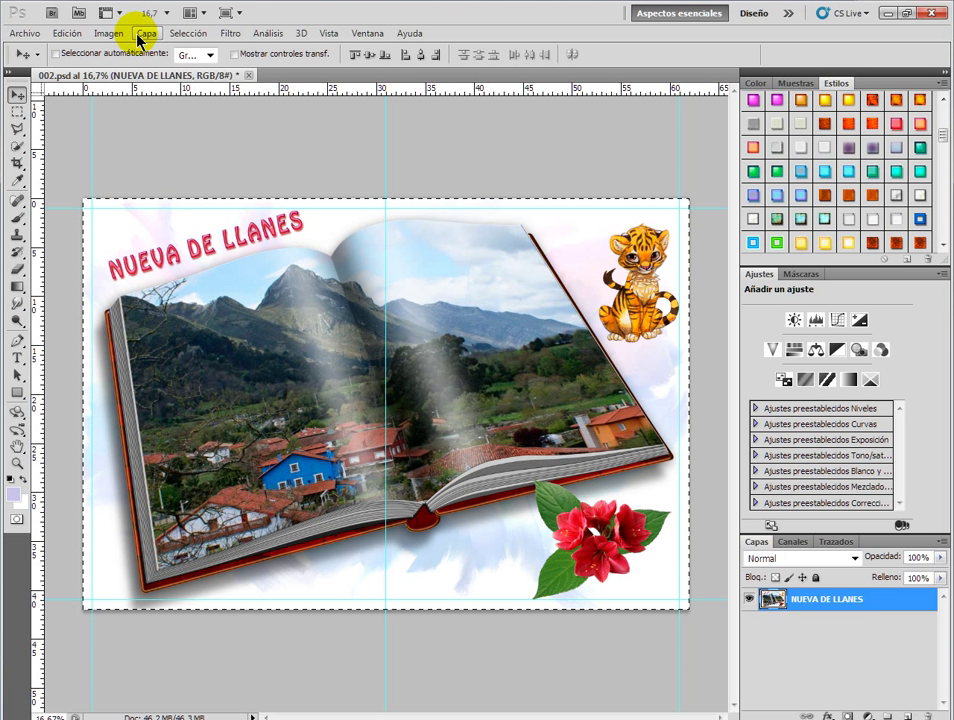
{"action": "left_click", "coordinate": [187, 35]}
{"action": "mouse_move", "coordinate": [207, 239]}
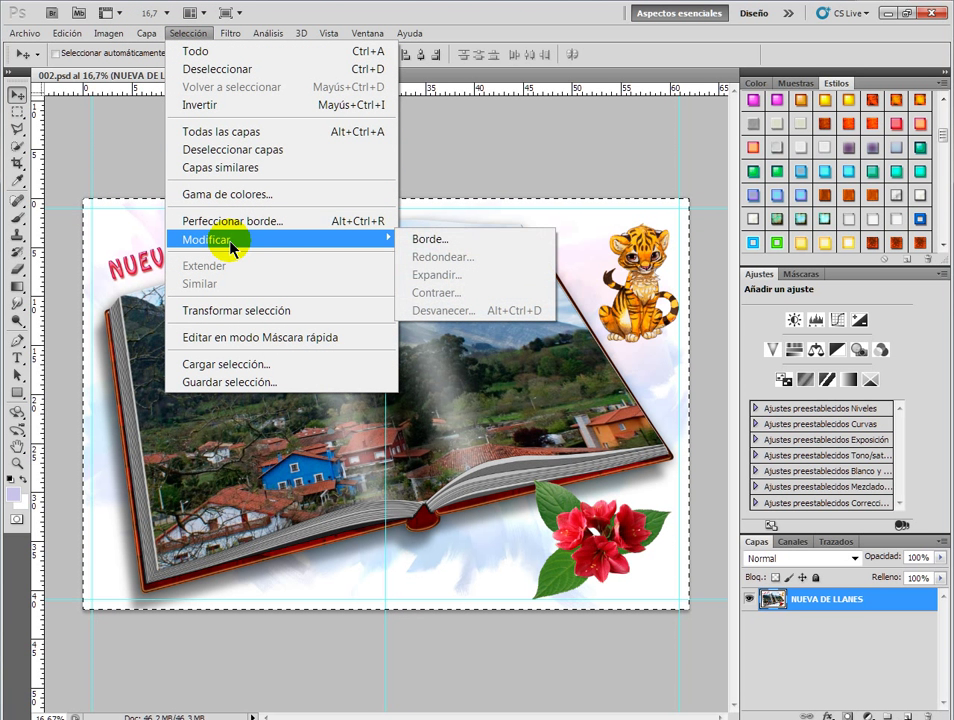
{"action": "left_click", "coordinate": [430, 240]}
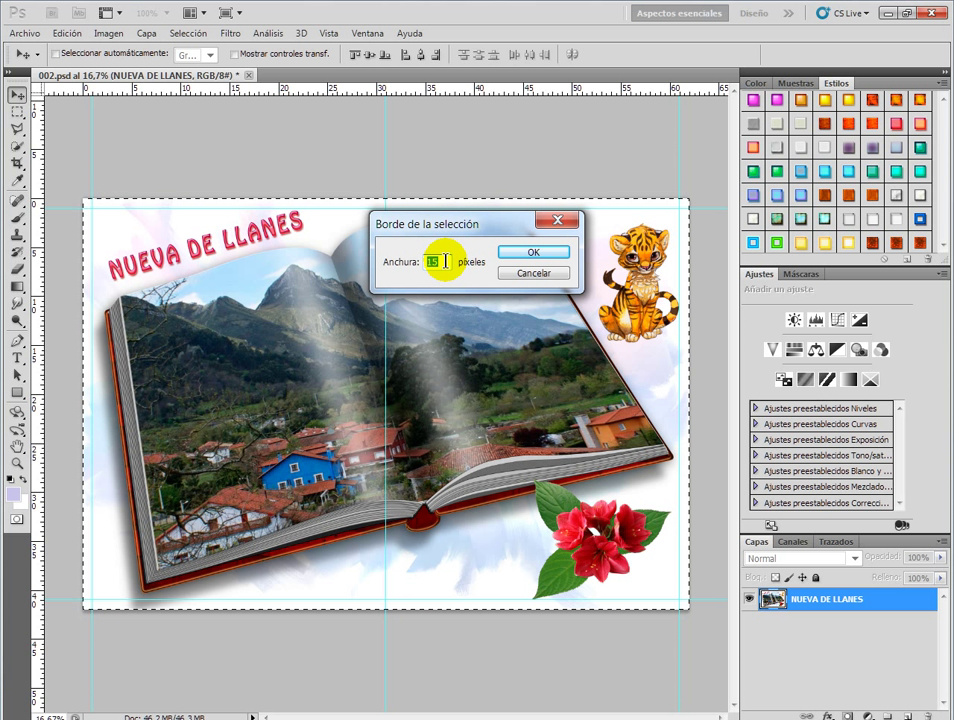
{"action": "type", "text": "25"}
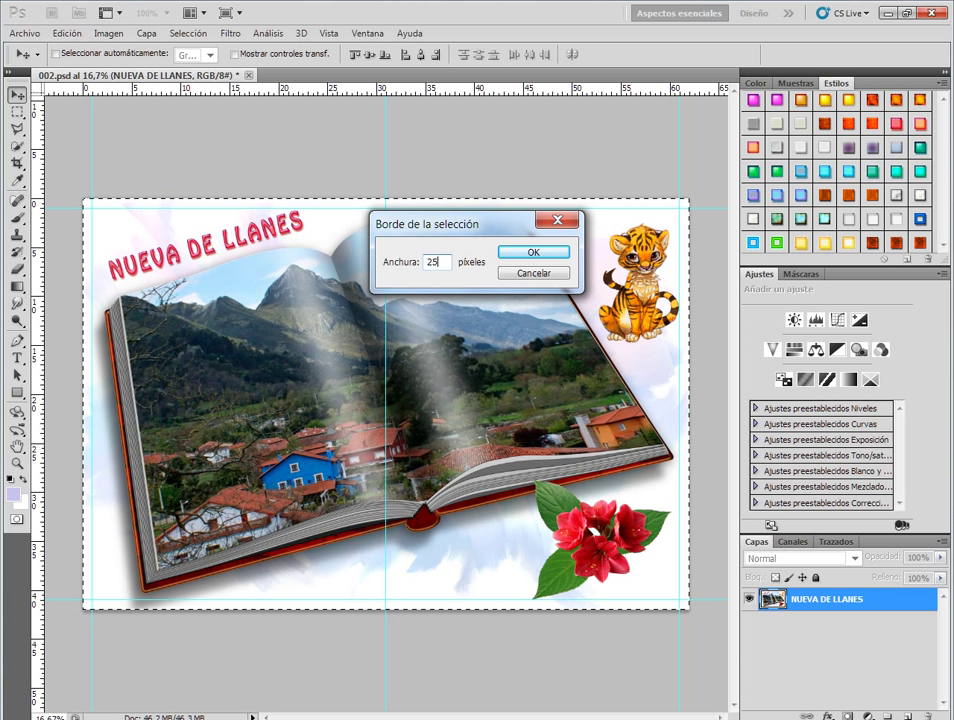
{"action": "left_click", "coordinate": [541, 253]}
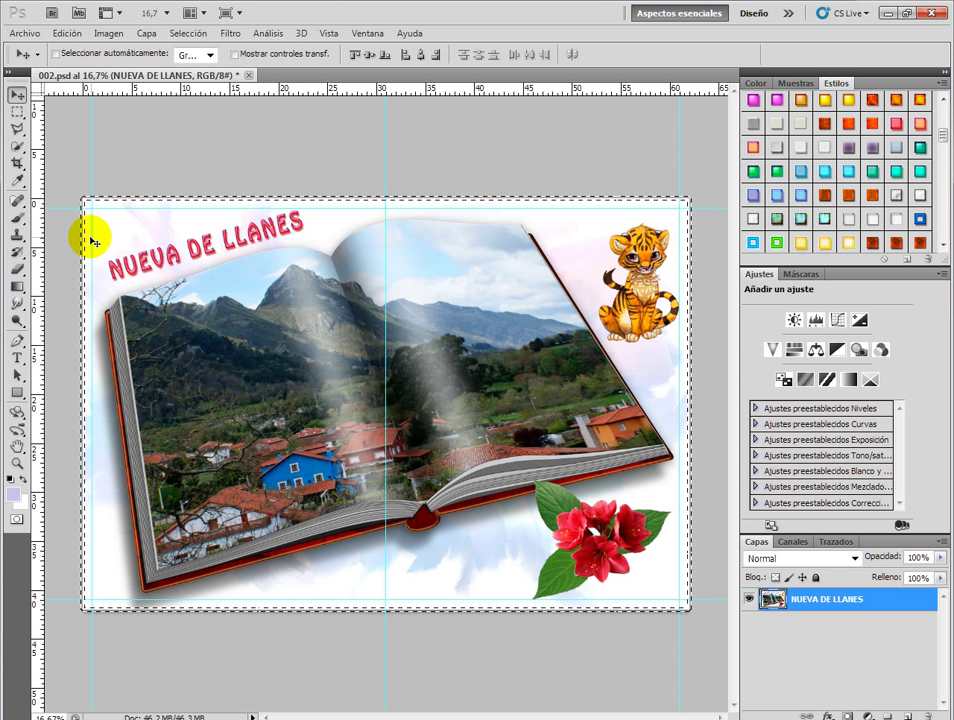
{"action": "left_click", "coordinate": [19, 291]}
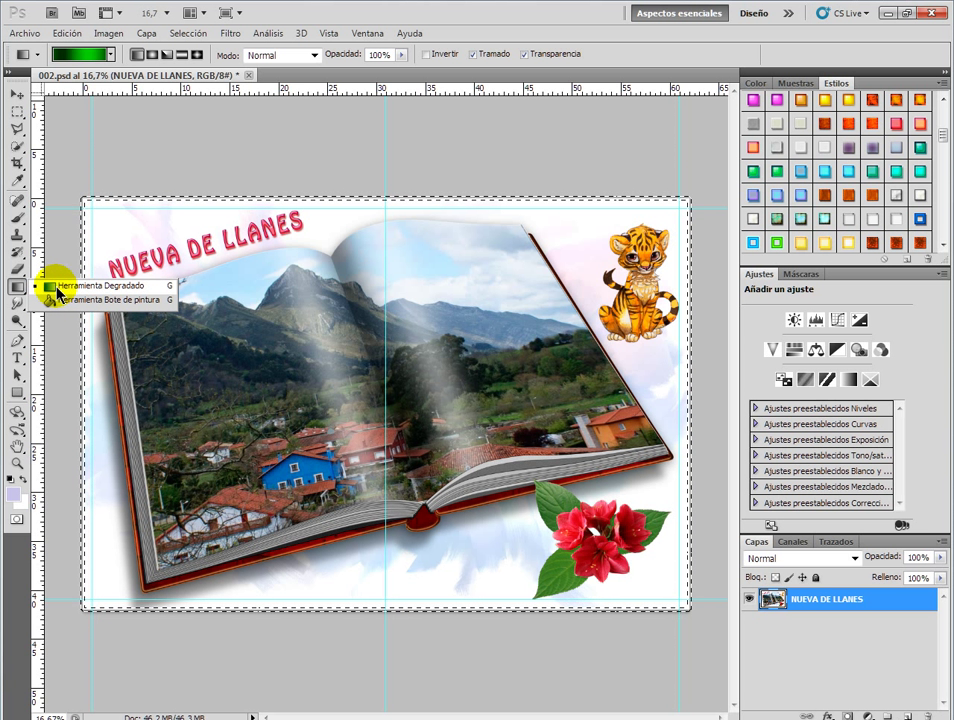
With the Gradient tool, choose the orange-copper gradient preset
{"action": "left_click", "coordinate": [53, 287]}
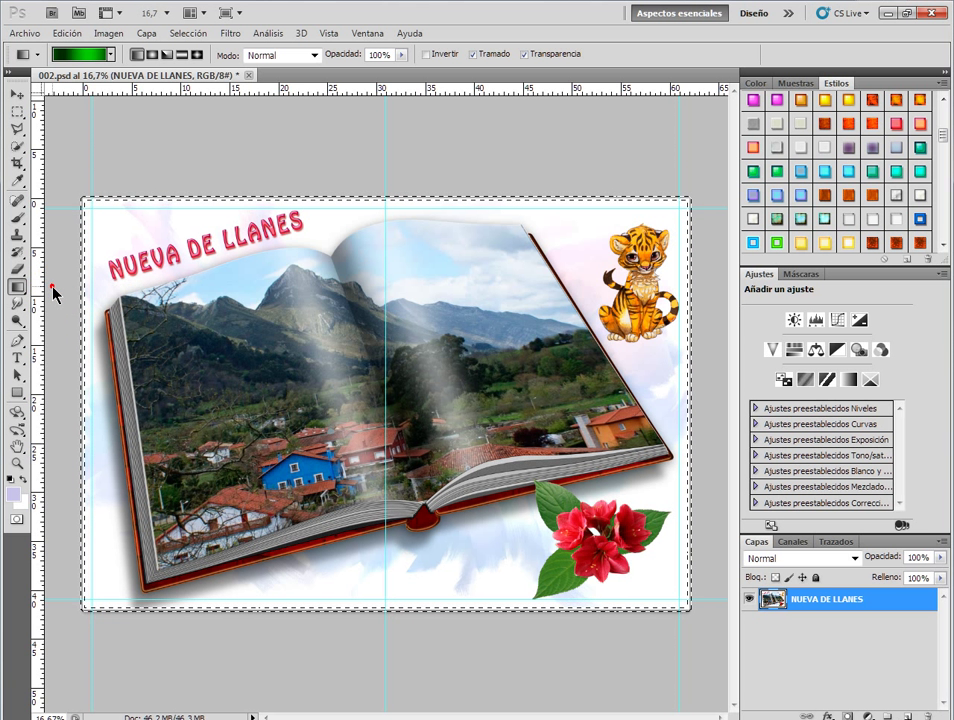
{"action": "left_click", "coordinate": [111, 54]}
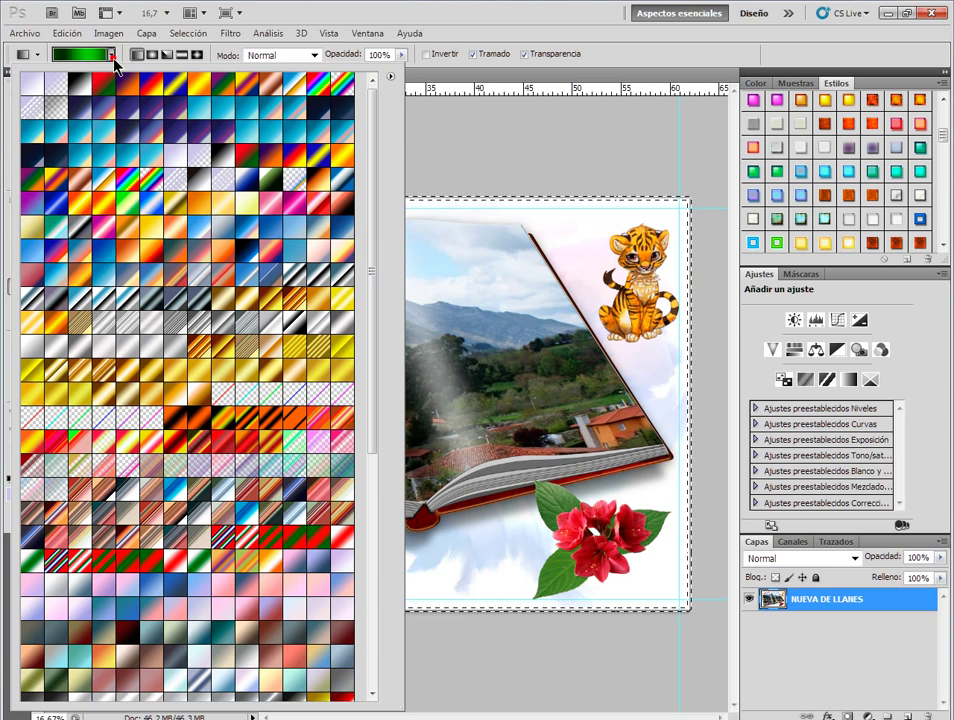
{"action": "mouse_move", "coordinate": [370, 255]}
{"action": "left_mouse_down"}
{"action": "mouse_move", "coordinate": [379, 479]}
{"action": "mouse_move", "coordinate": [426, 260]}
{"action": "left_mouse_up"}
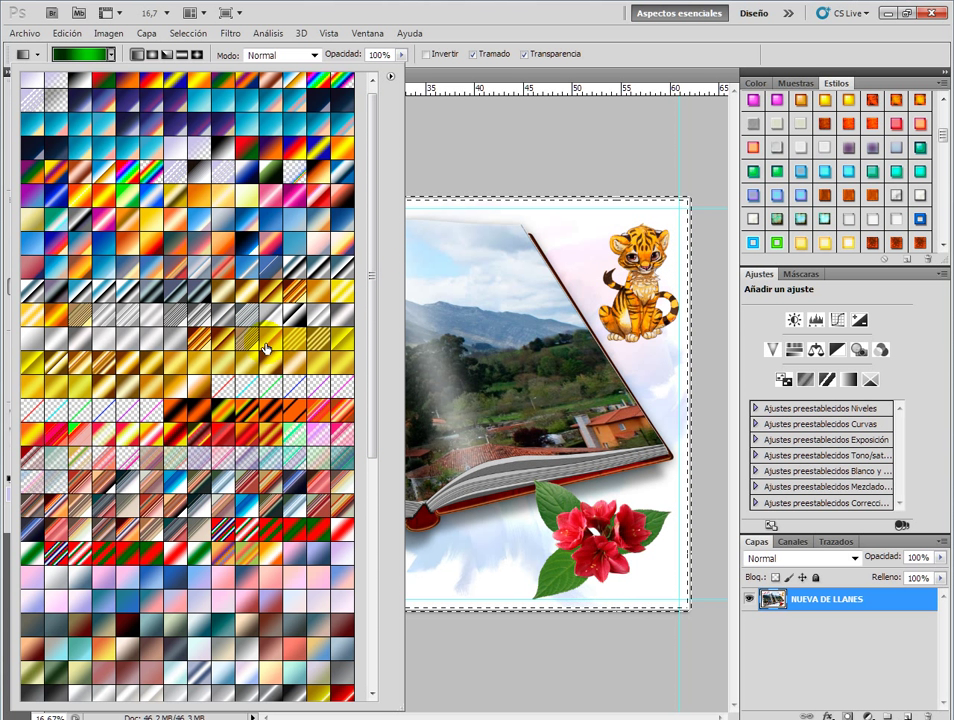
{"action": "left_click", "coordinate": [197, 391]}
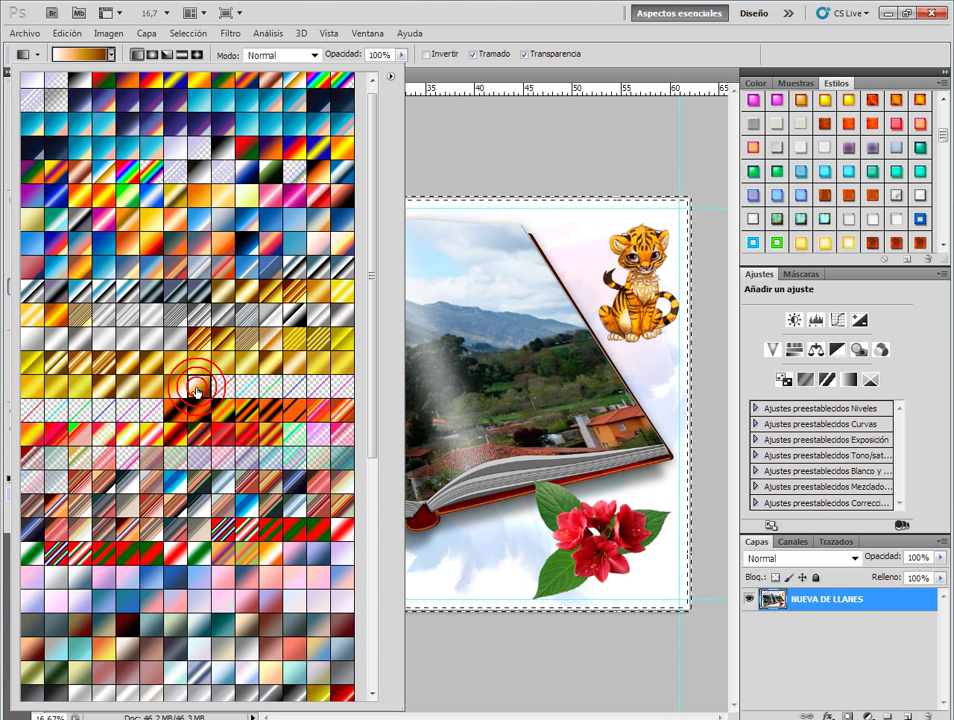
{"action": "left_click", "coordinate": [688, 253]}
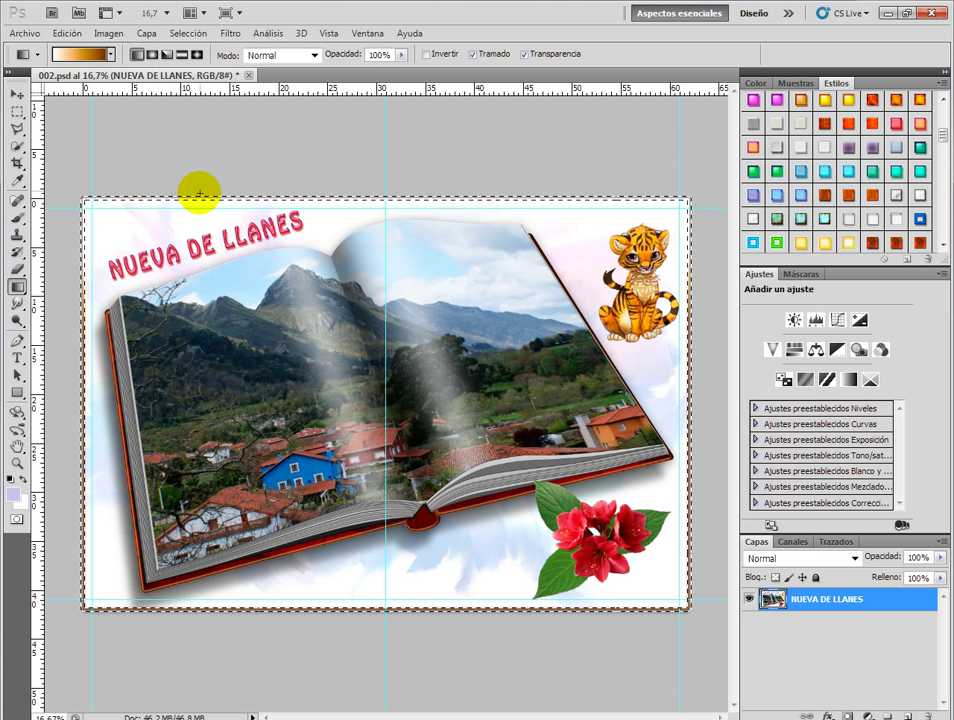
Run the copper gradient across the top and down the left side of the frame
{"action": "left_click_drag", "start_coordinate": [202, 197], "coordinate": [337, 197]}
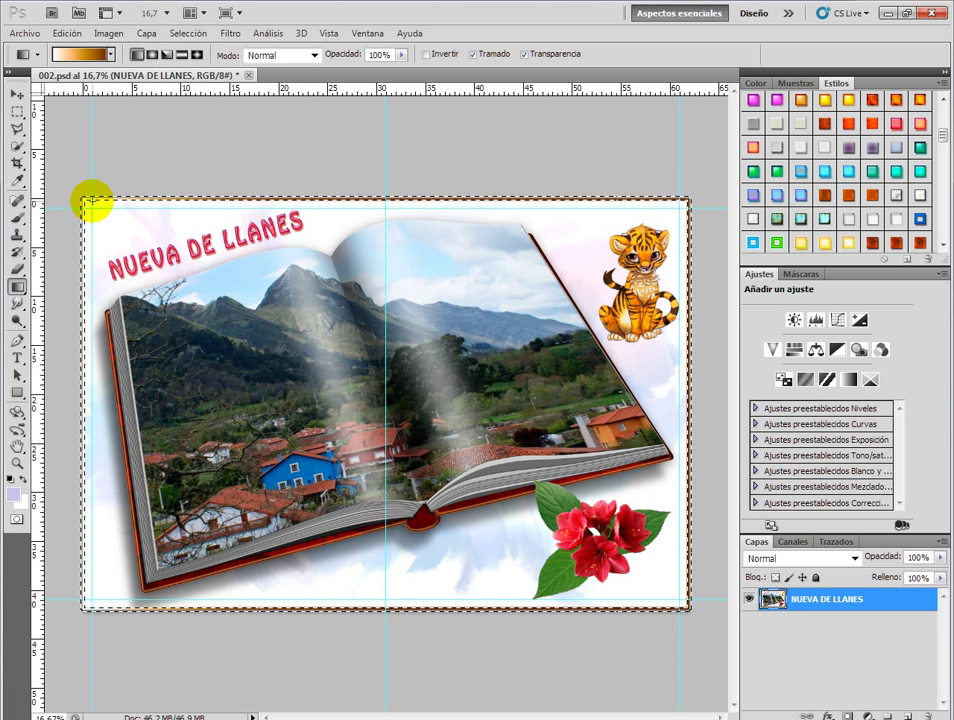
{"action": "left_click_drag", "start_coordinate": [81, 201], "coordinate": [82, 286]}
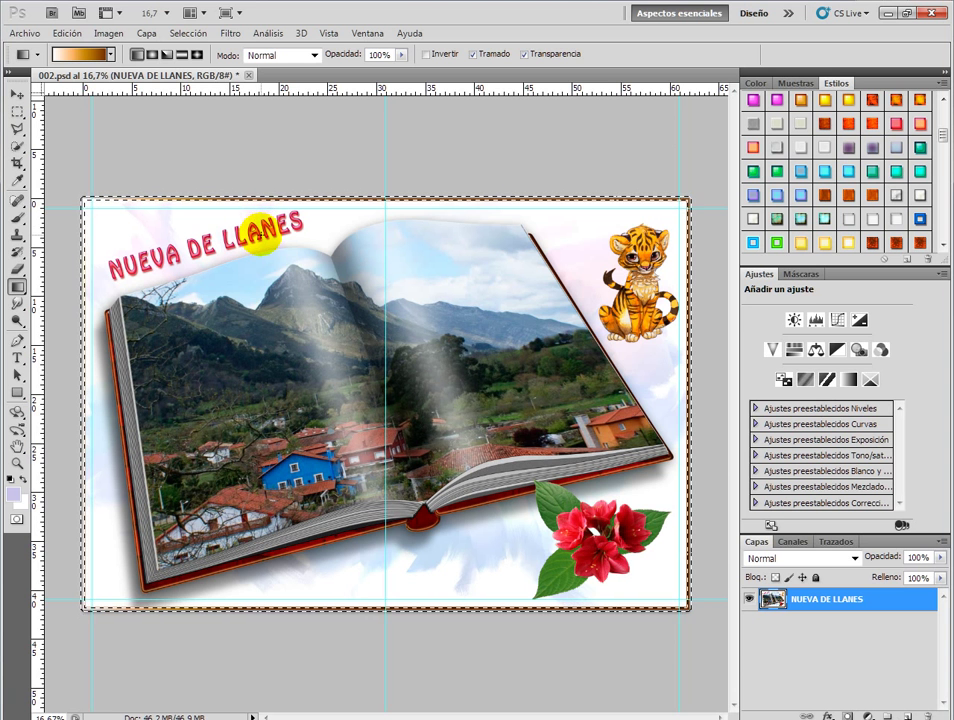
{"action": "left_click", "coordinate": [112, 55]}
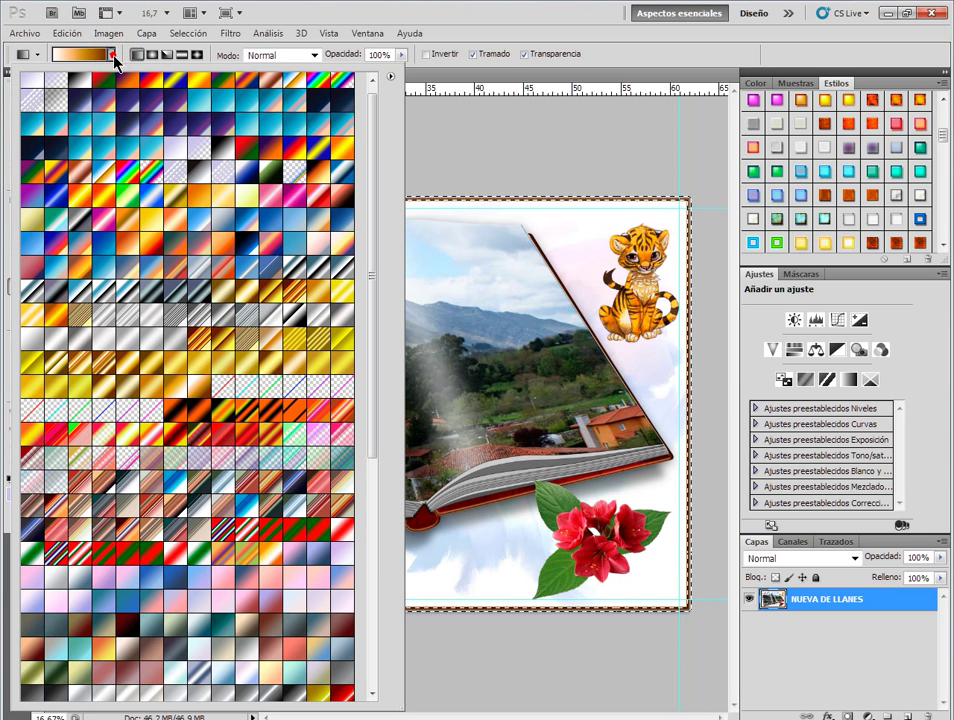
Switch to the golden-yellow preset, fill the border frame with it, and deselect with Ctrl+D
{"action": "left_click", "coordinate": [199, 370]}
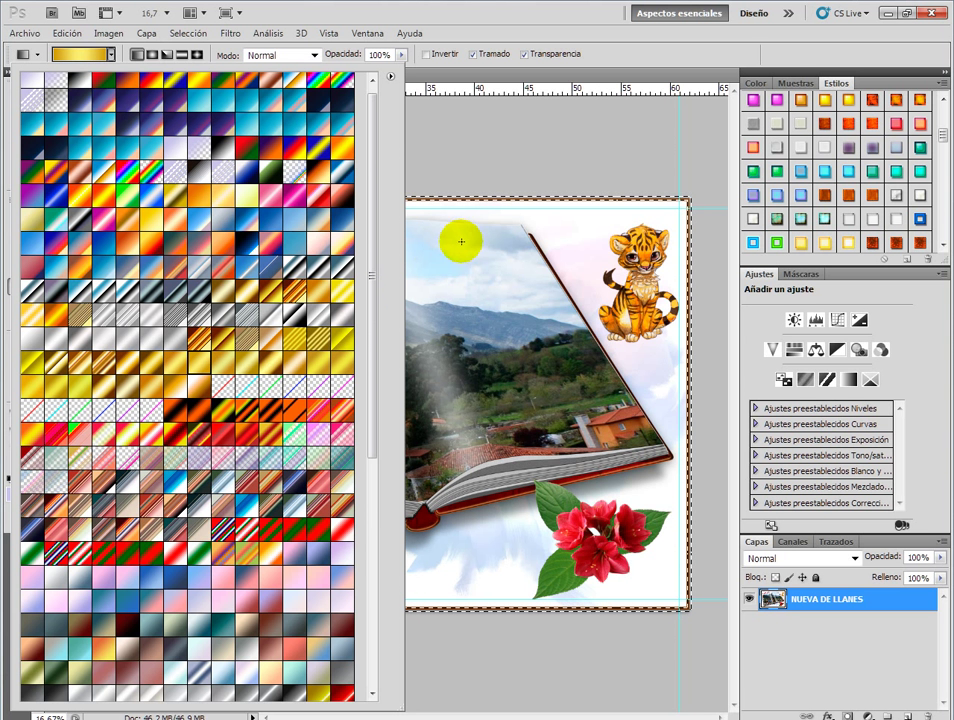
{"action": "left_click", "coordinate": [581, 140]}
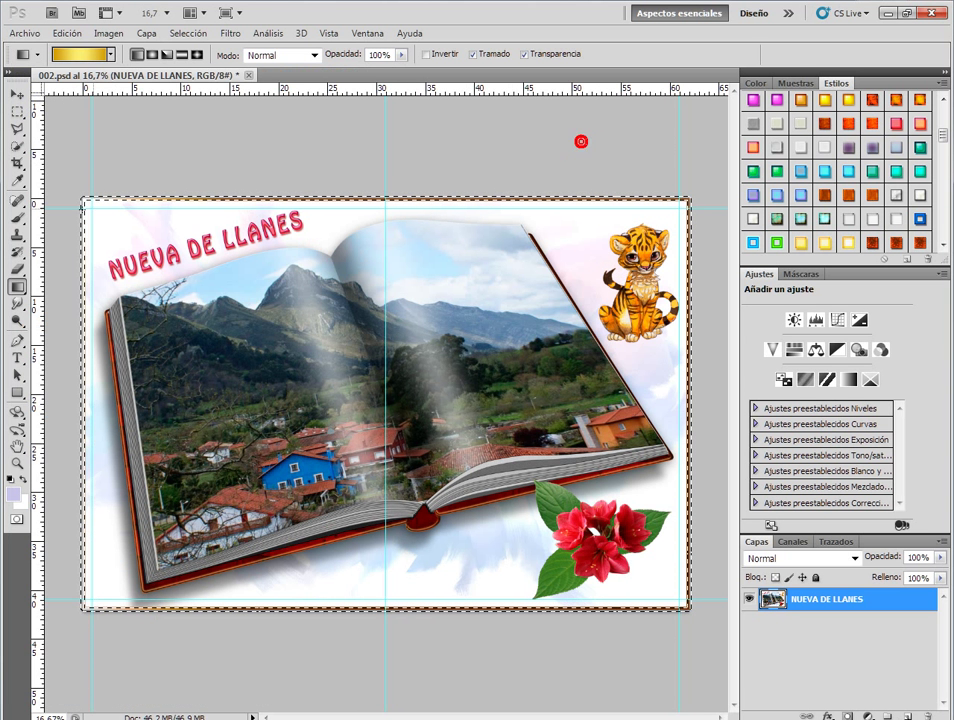
{"action": "left_click_drag", "start_coordinate": [82, 202], "coordinate": [78, 311]}
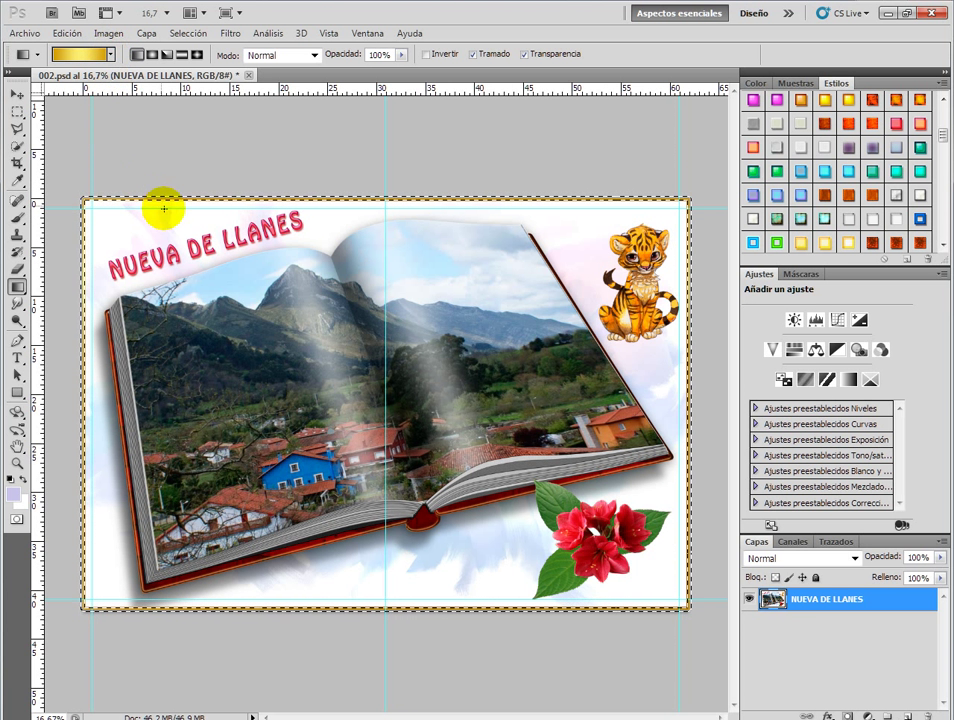
{"action": "key", "text": "ctrl+d"}
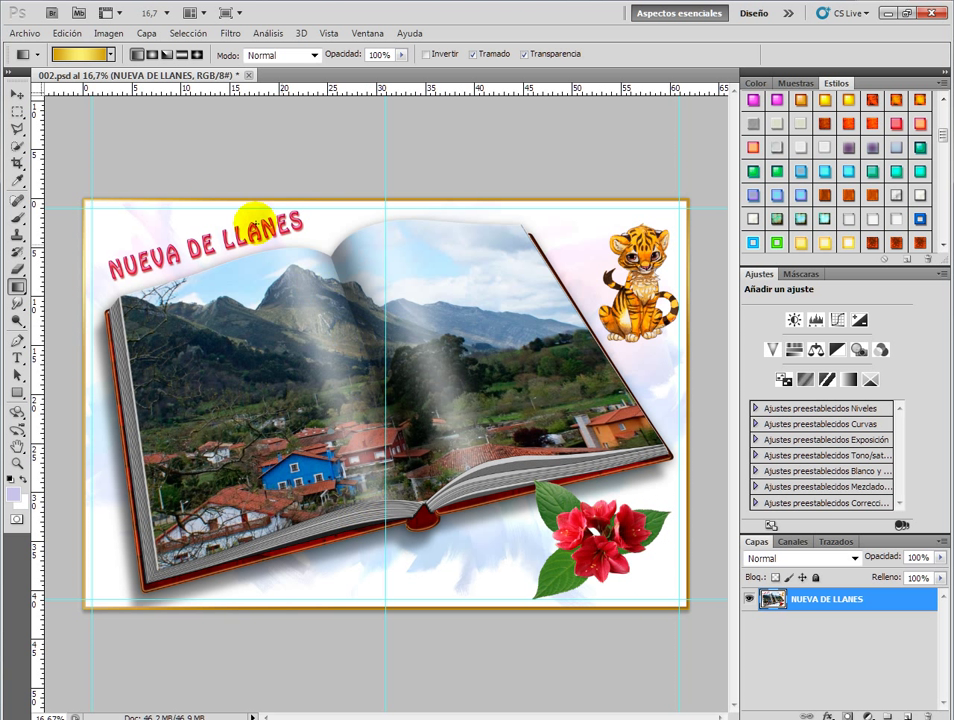
{"action": "left_click", "coordinate": [27, 33]}
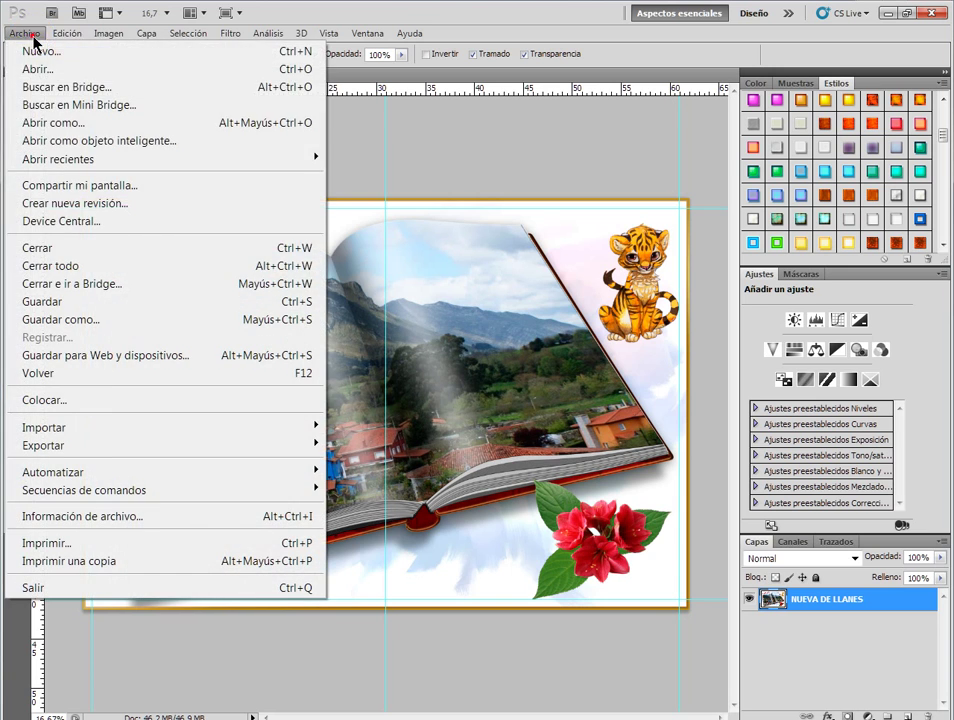
Save the composite as JPEG 'plantilladelibro' in the libro folder at quality 10
{"action": "left_click", "coordinate": [64, 322]}
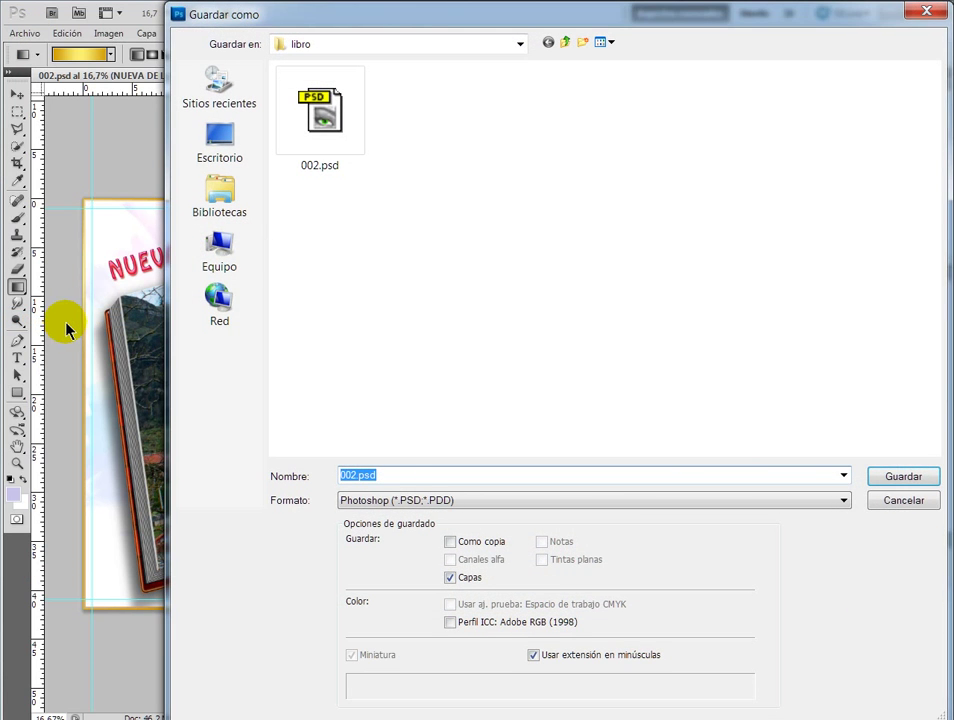
{"action": "left_click_drag", "start_coordinate": [455, 14], "coordinate": [370, 16]}
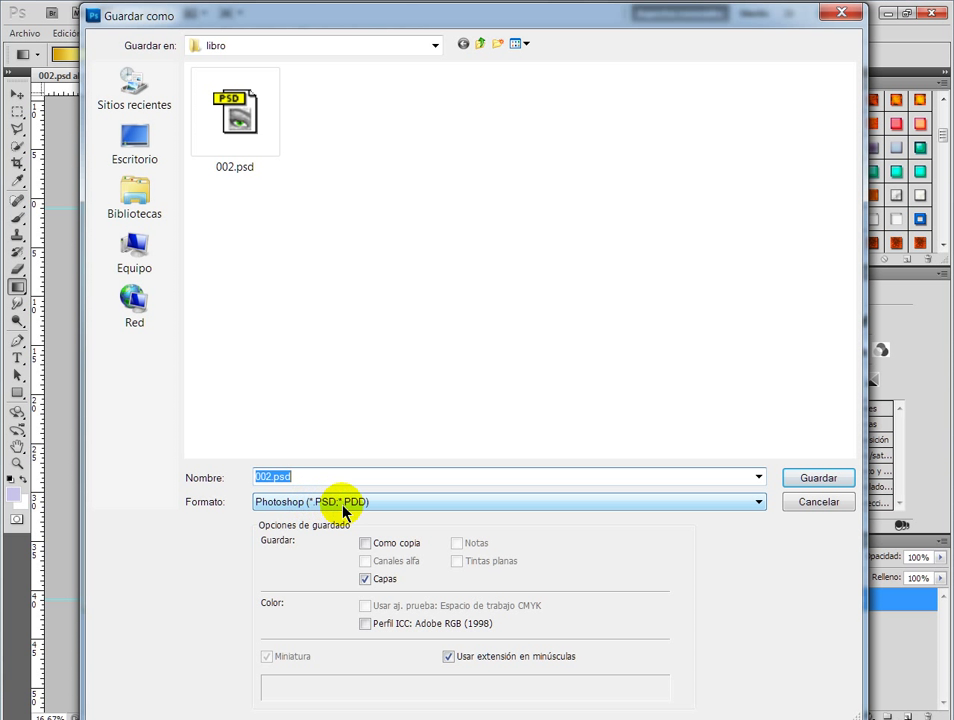
{"action": "left_click", "coordinate": [759, 504]}
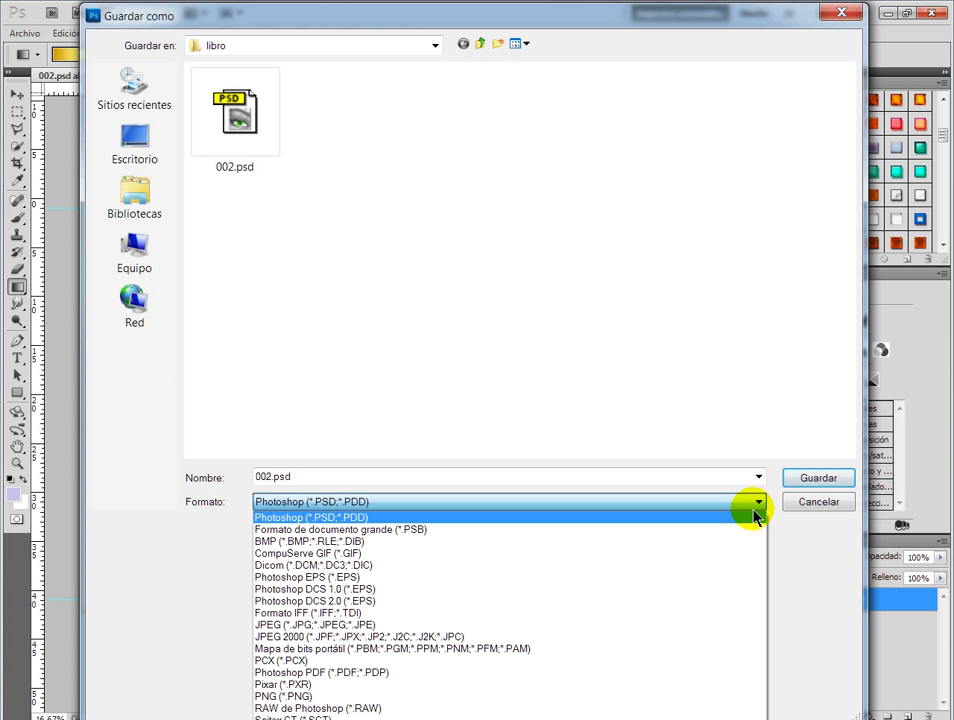
{"action": "left_click", "coordinate": [366, 624]}
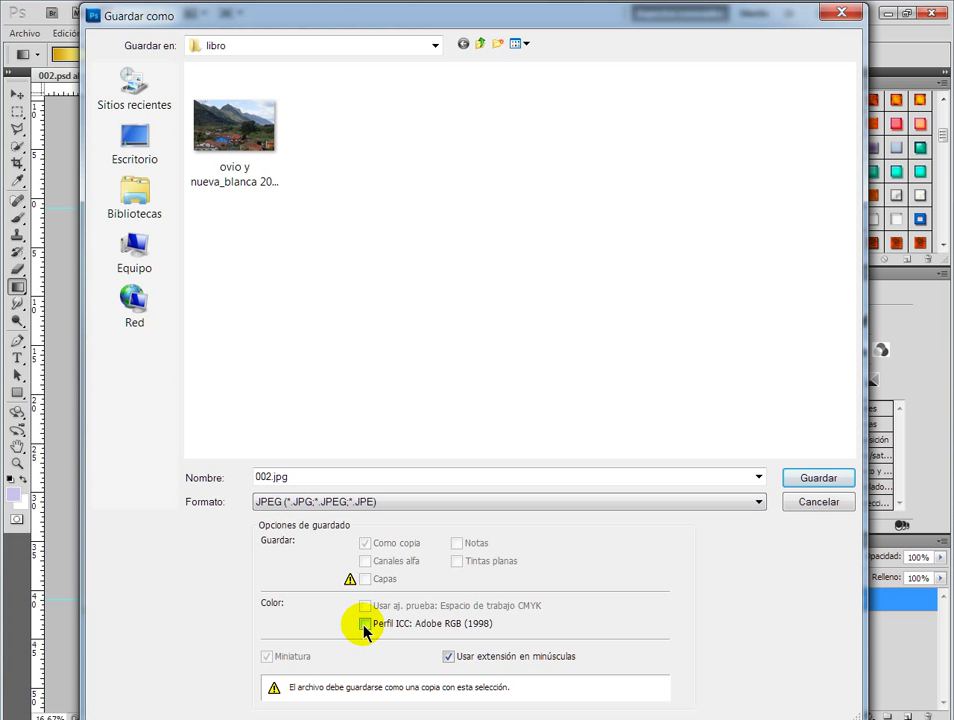
{"action": "double_click", "coordinate": [296, 478]}
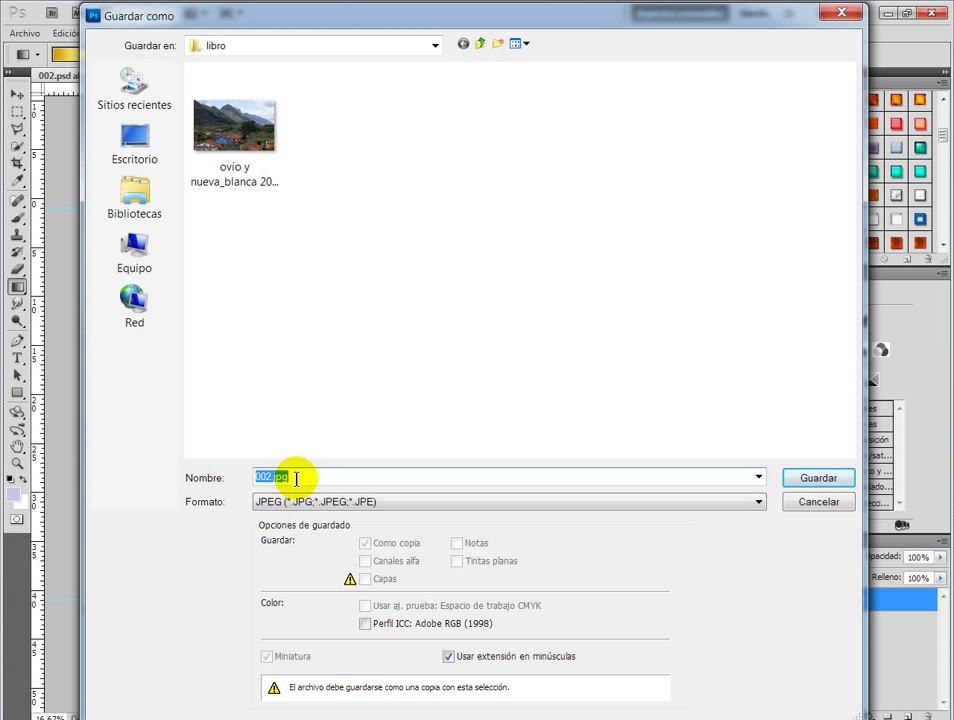
{"action": "type", "text": "plantilladelibro"}
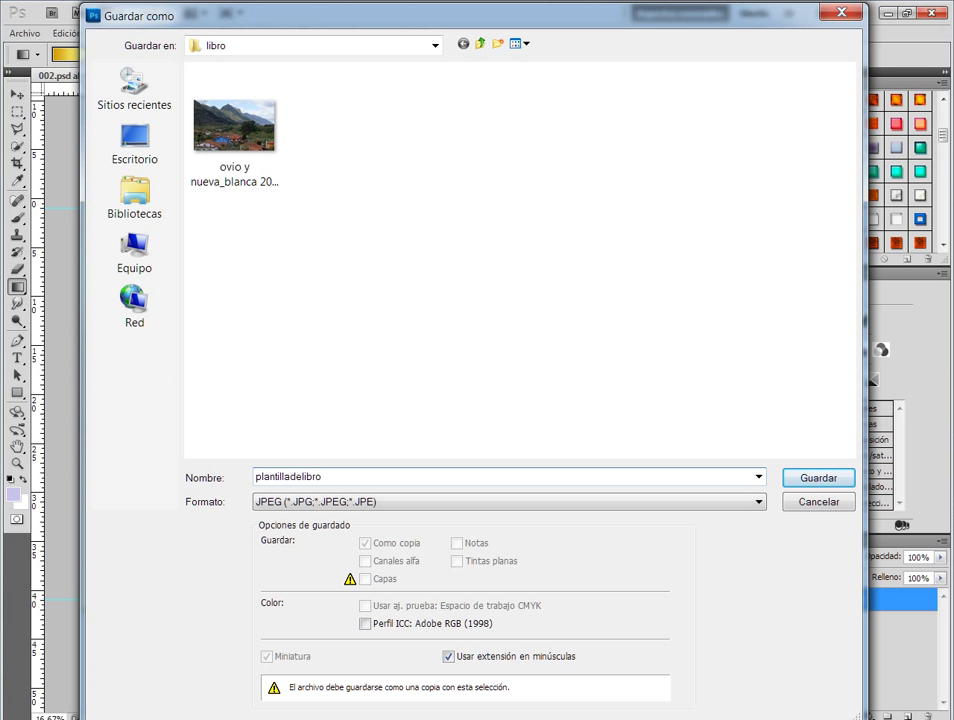
{"action": "left_click", "coordinate": [796, 482]}
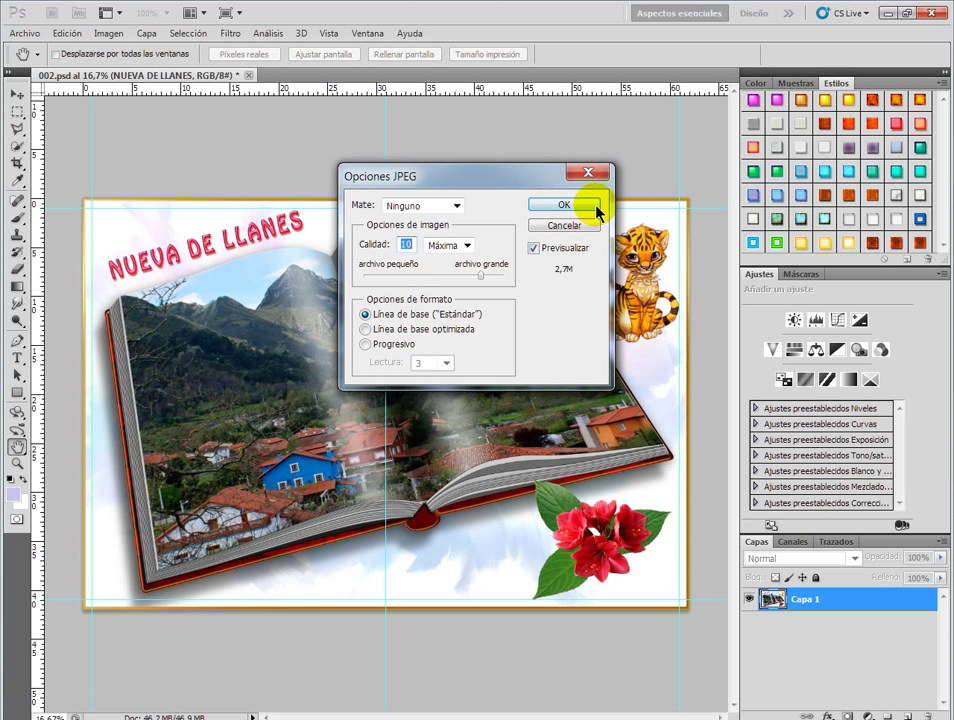
{"action": "left_click", "coordinate": [590, 208]}
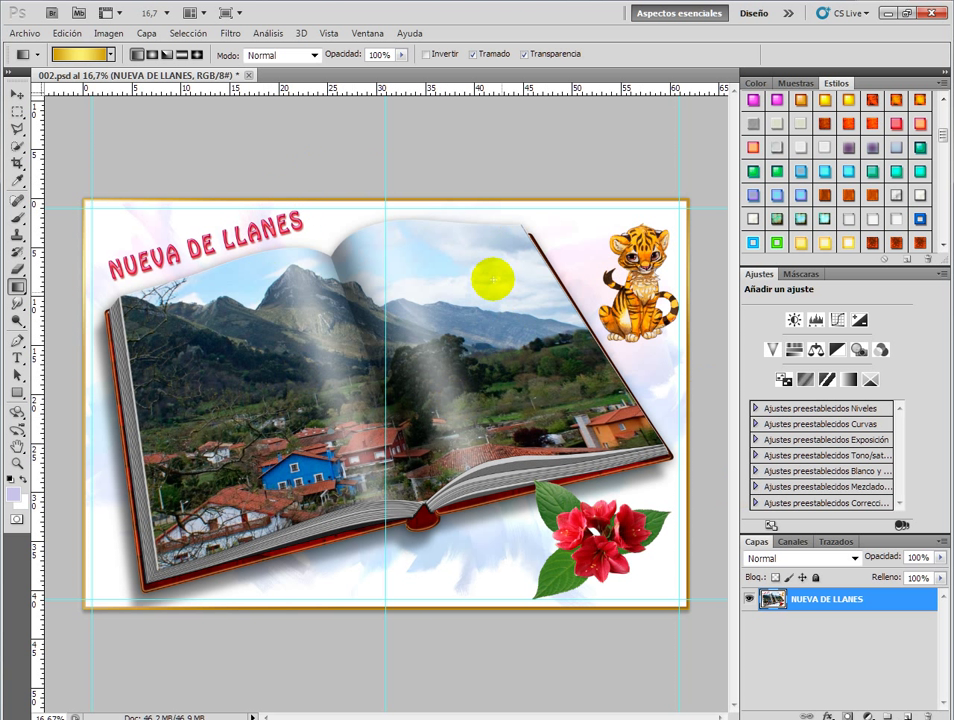
Minimize Photoshop and Bridge, then open plantilladelibro.jpg from Imágenes > libro
{"action": "left_click", "coordinate": [886, 15]}
{"action": "left_click", "coordinate": [863, 13]}
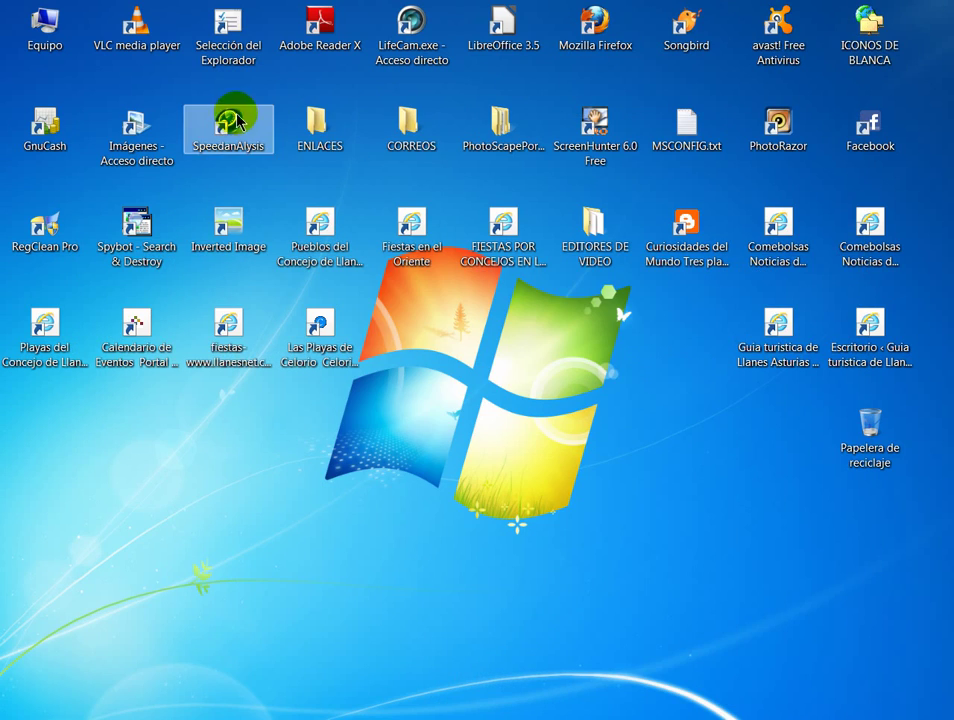
{"action": "double_click", "coordinate": [130, 130]}
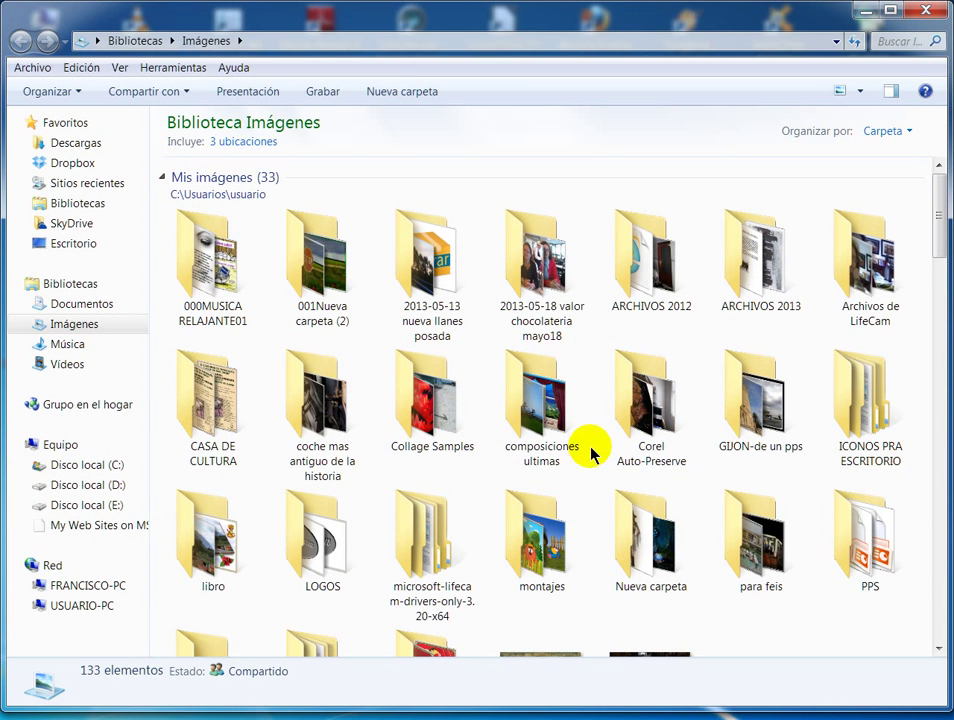
{"action": "double_click", "coordinate": [210, 550]}
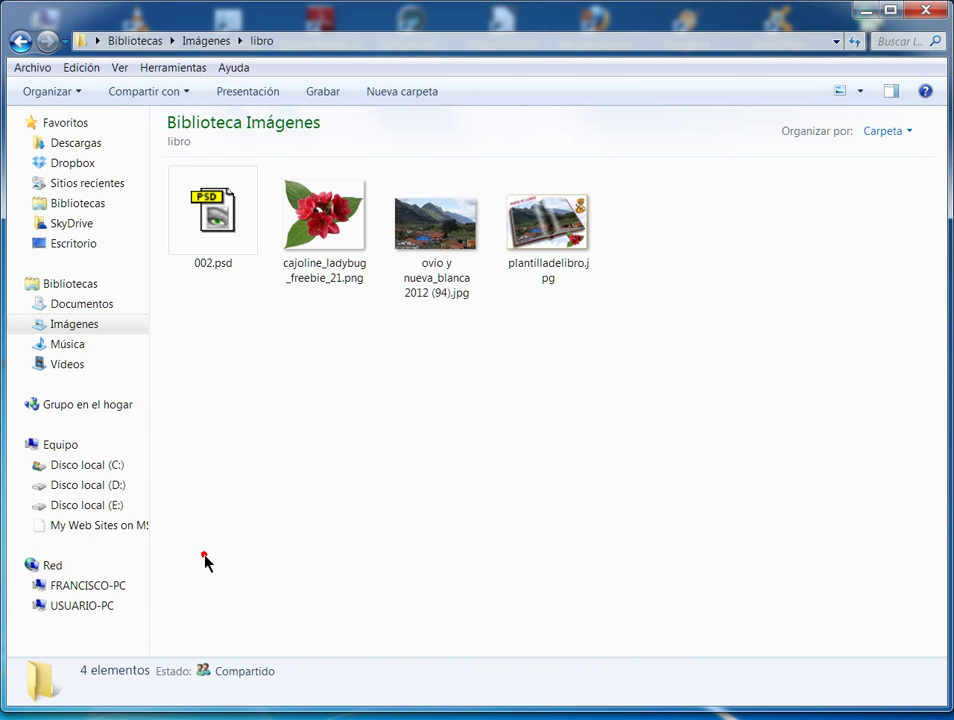
{"action": "left_click", "coordinate": [560, 244]}
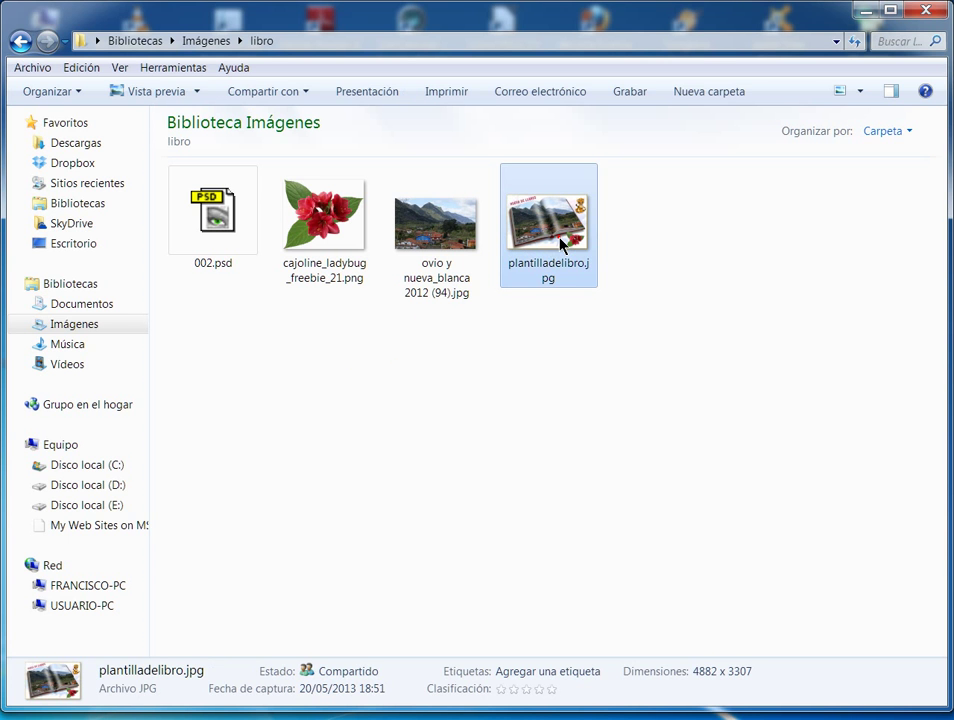
{"action": "double_click", "coordinate": [560, 244]}
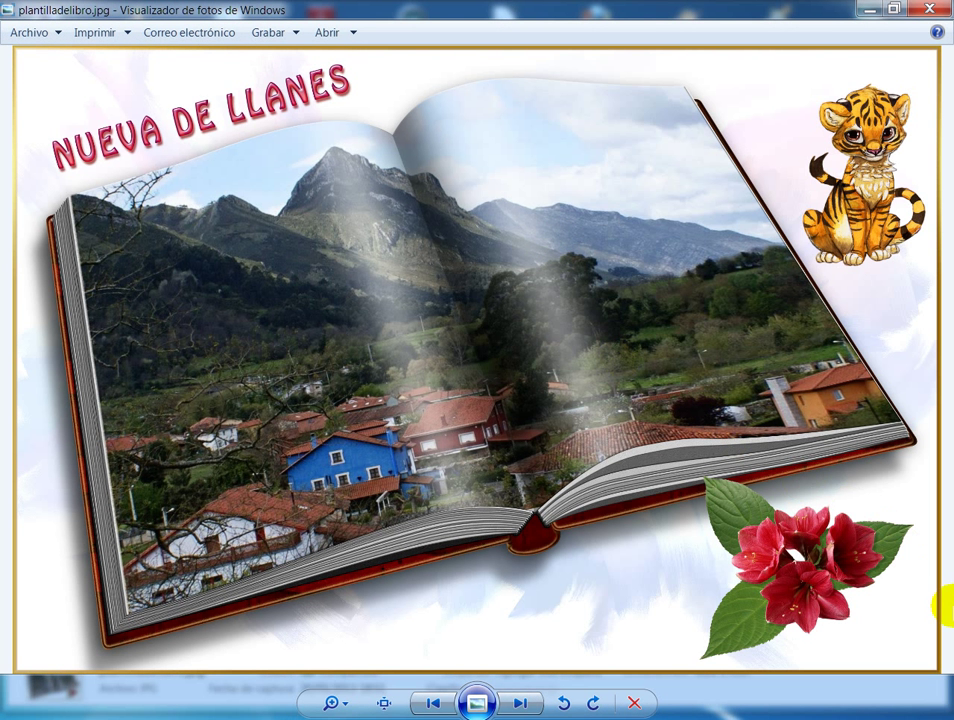